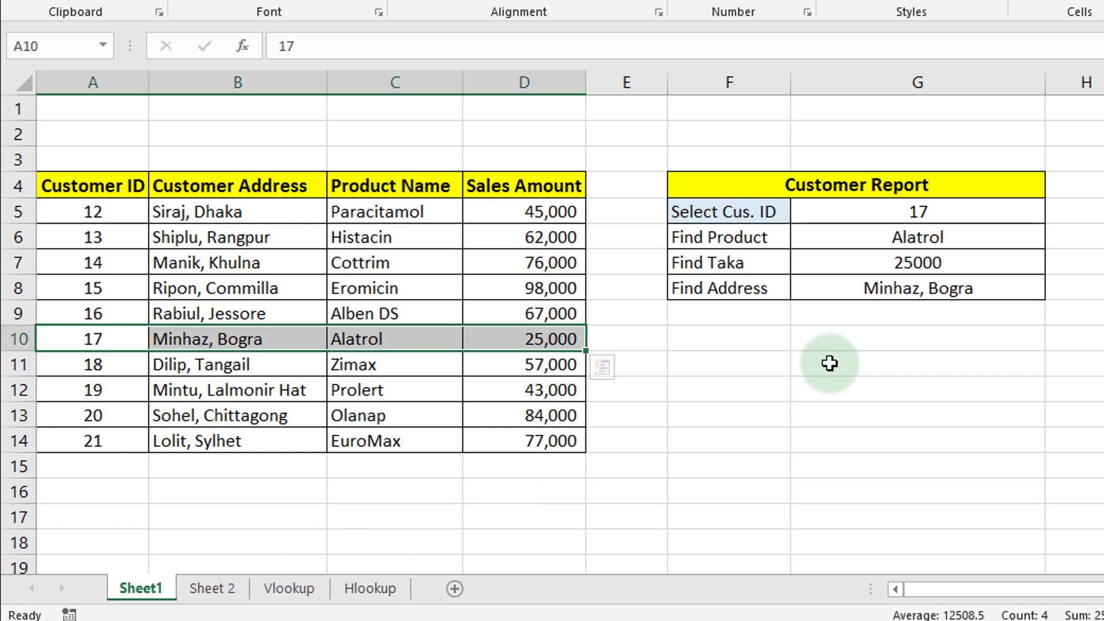
In the Sheet1 report, choose the customer ID listed in A9 for cell G5 and select that customer's record, A9:D9
{"action": "left_click", "coordinate": [830, 364]}
{"action": "left_click", "coordinate": [954, 212]}
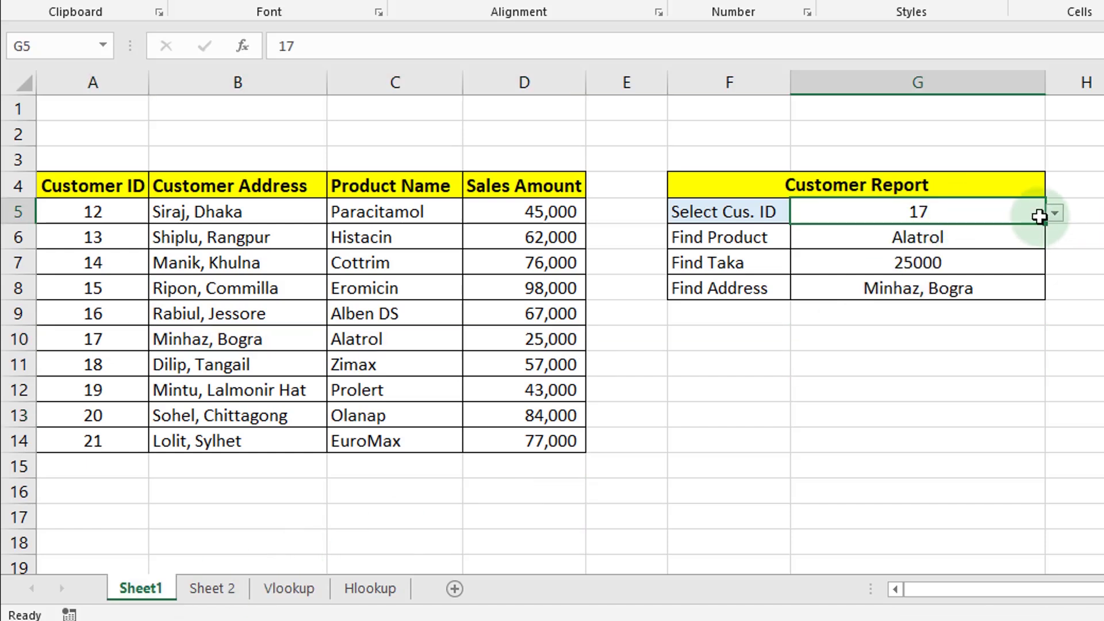
{"action": "left_click", "coordinate": [1054, 213]}
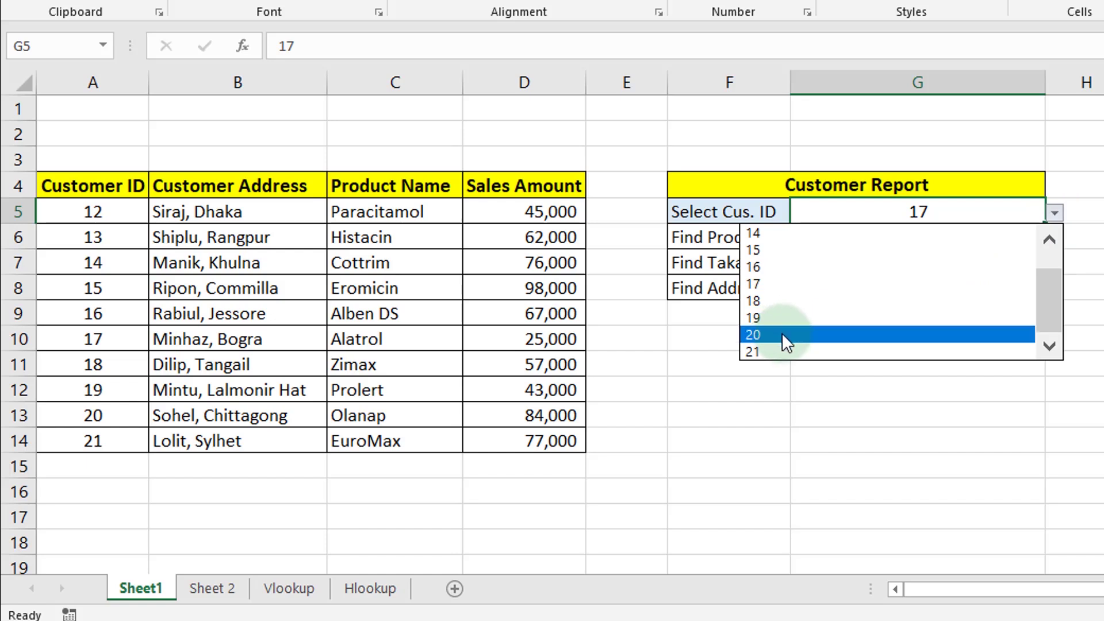
{"action": "left_click", "coordinate": [769, 260]}
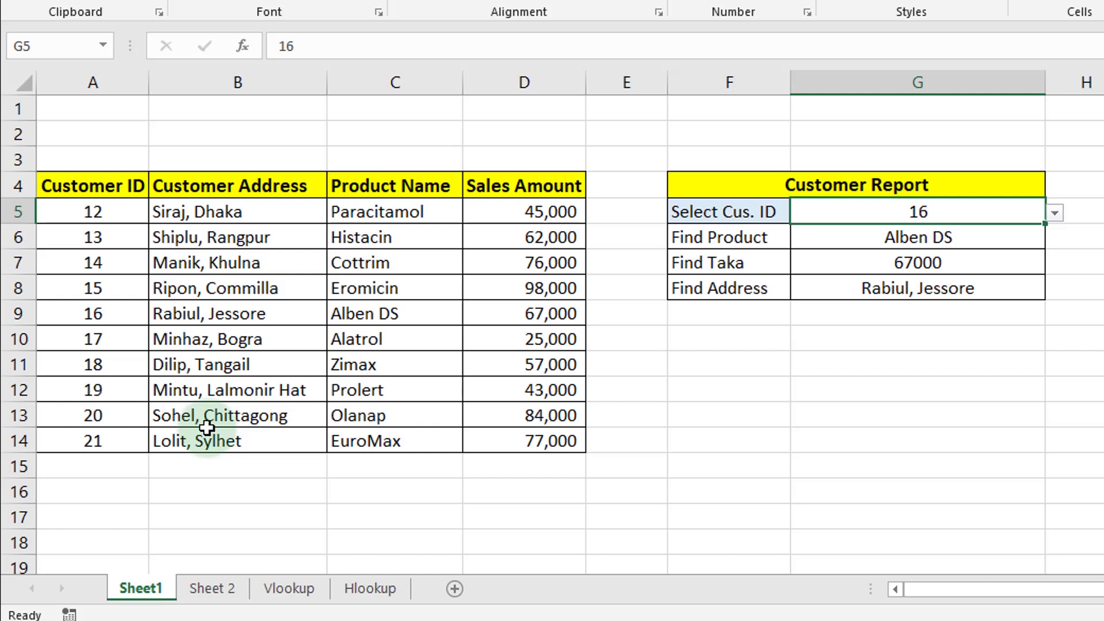
{"action": "mouse_move", "coordinate": [89, 313]}
{"action": "left_mouse_down"}
{"action": "mouse_move", "coordinate": [506, 313]}
{"action": "mouse_move", "coordinate": [490, 314]}
{"action": "left_mouse_up"}
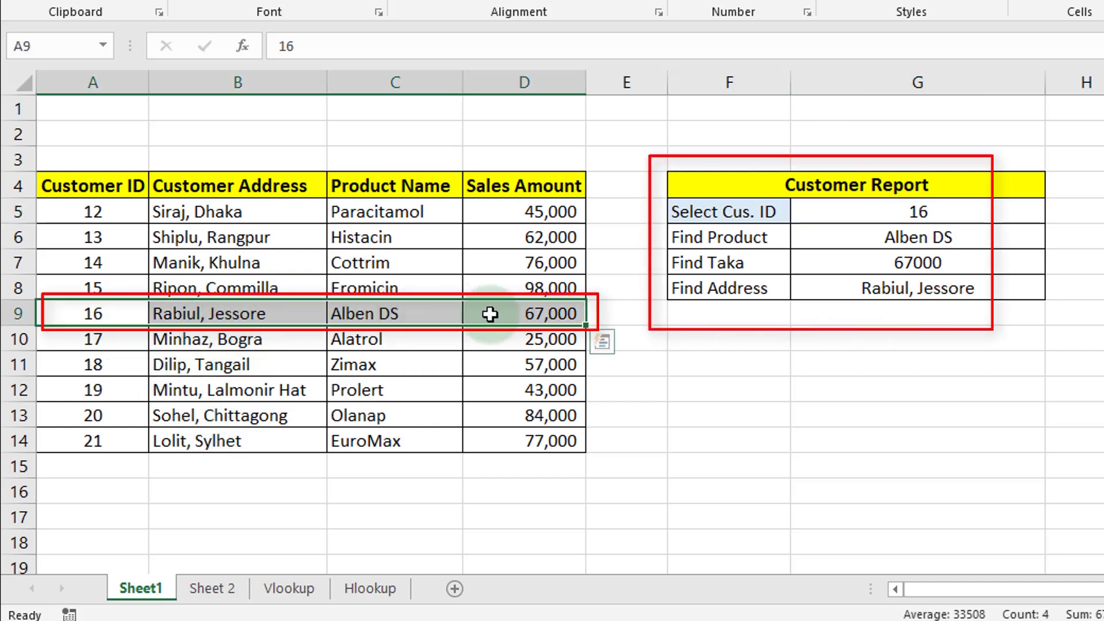
Change the report's customer ID in G5 to the one listed in A13 and select the matching record, A13:D13
{"action": "left_click", "coordinate": [1035, 212]}
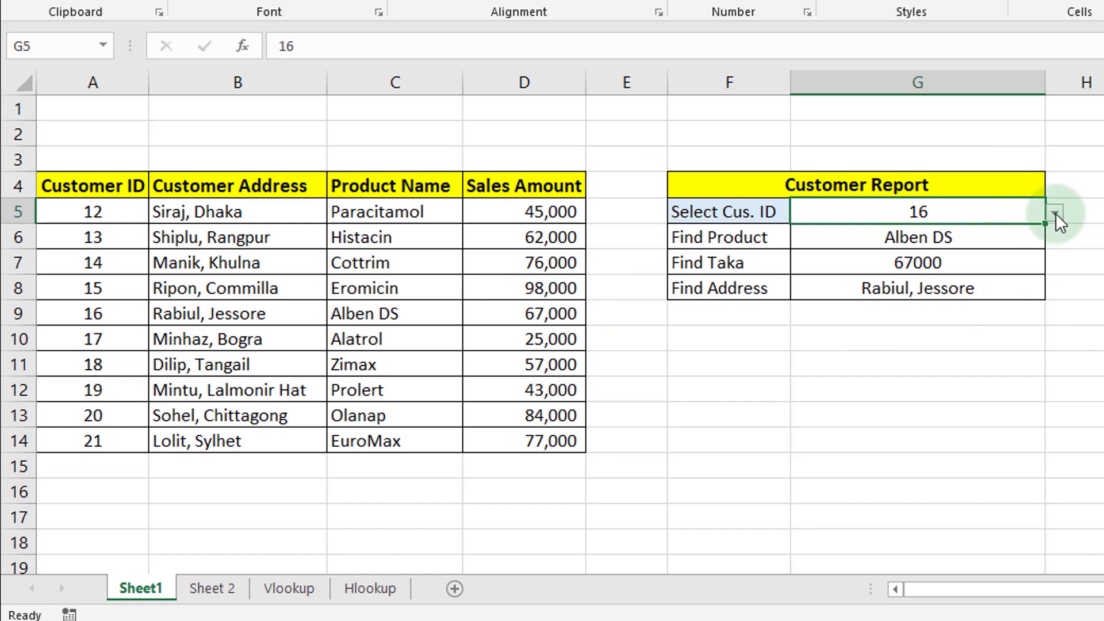
{"action": "left_click", "coordinate": [1055, 213]}
{"action": "left_click", "coordinate": [769, 335]}
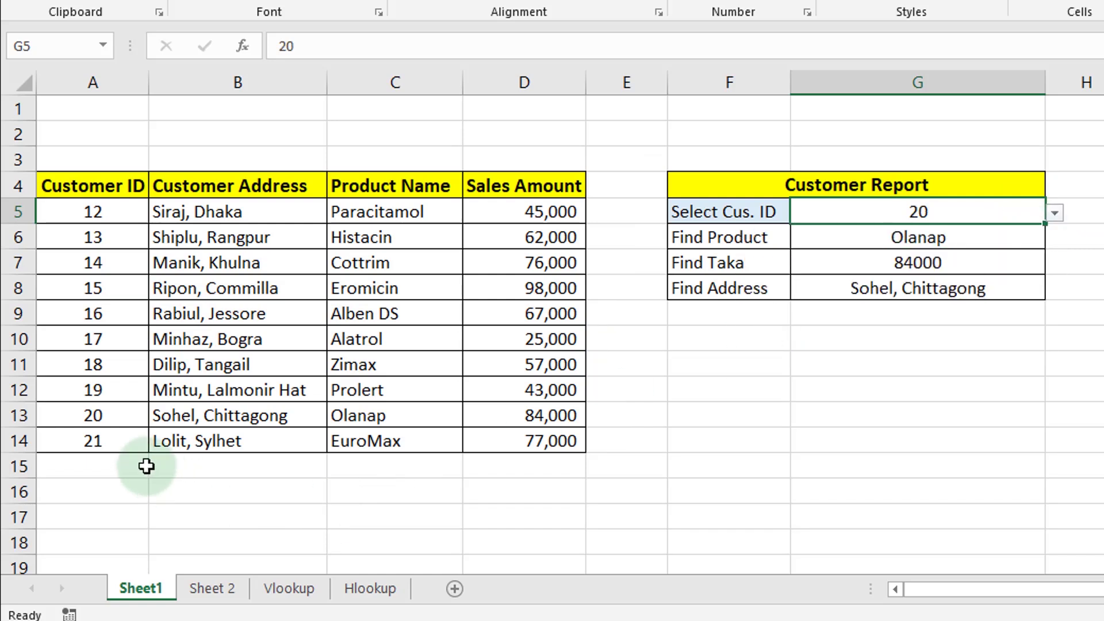
{"action": "left_click_drag", "start_coordinate": [84, 422], "coordinate": [552, 421]}
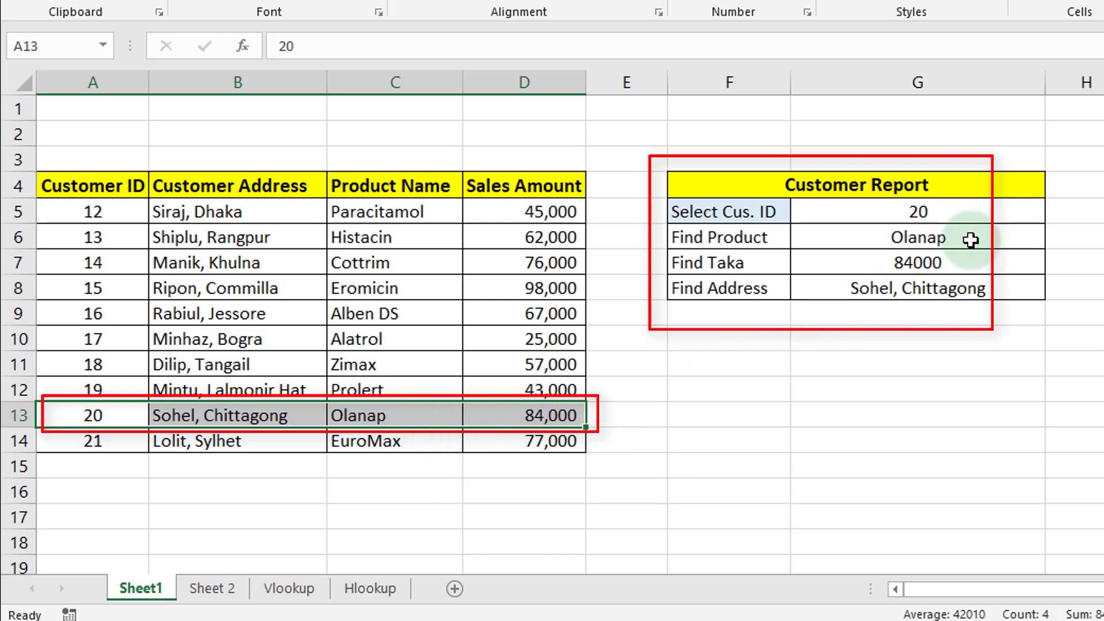
On Sheet 2, choose the customer ID listed in E10 for cell C4 and select the matching column range E9:E14
{"action": "left_click", "coordinate": [222, 588]}
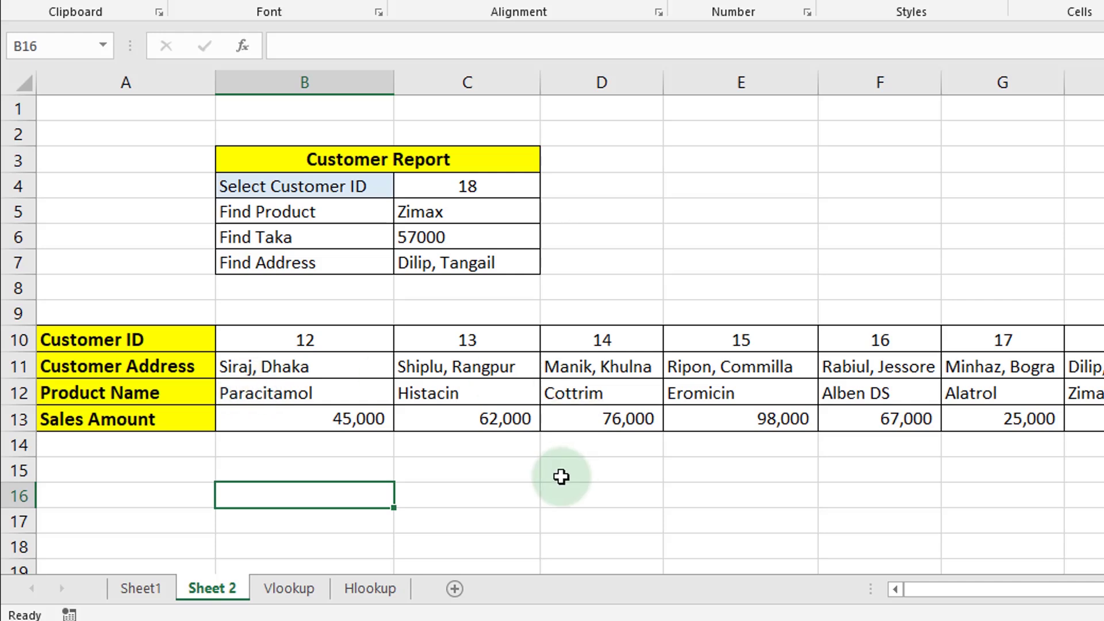
{"action": "left_click", "coordinate": [534, 195]}
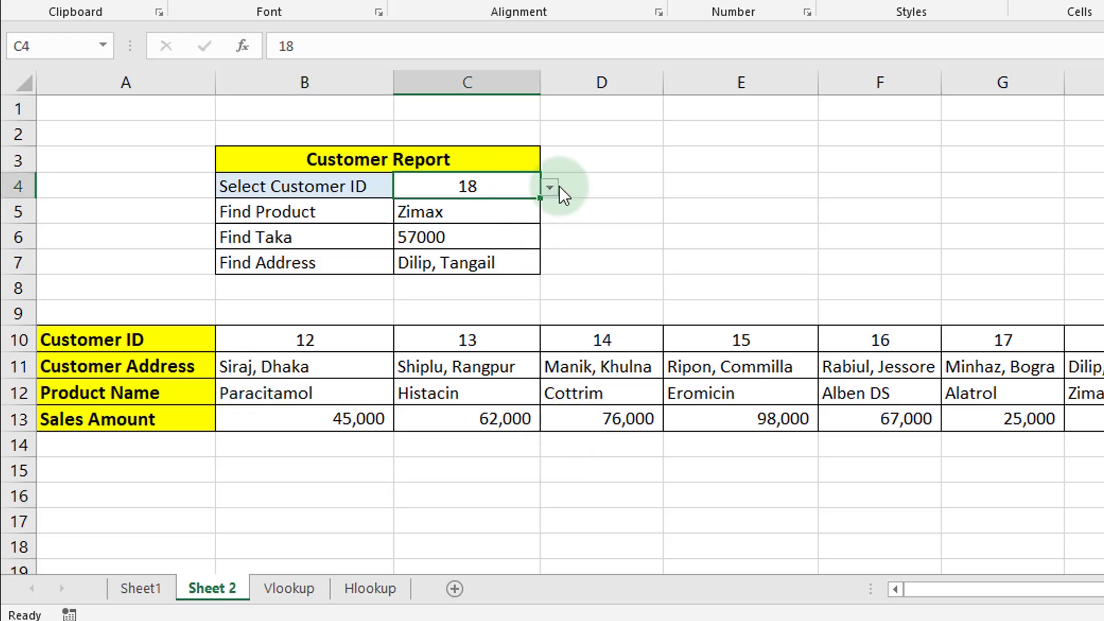
{"action": "left_click", "coordinate": [550, 189]}
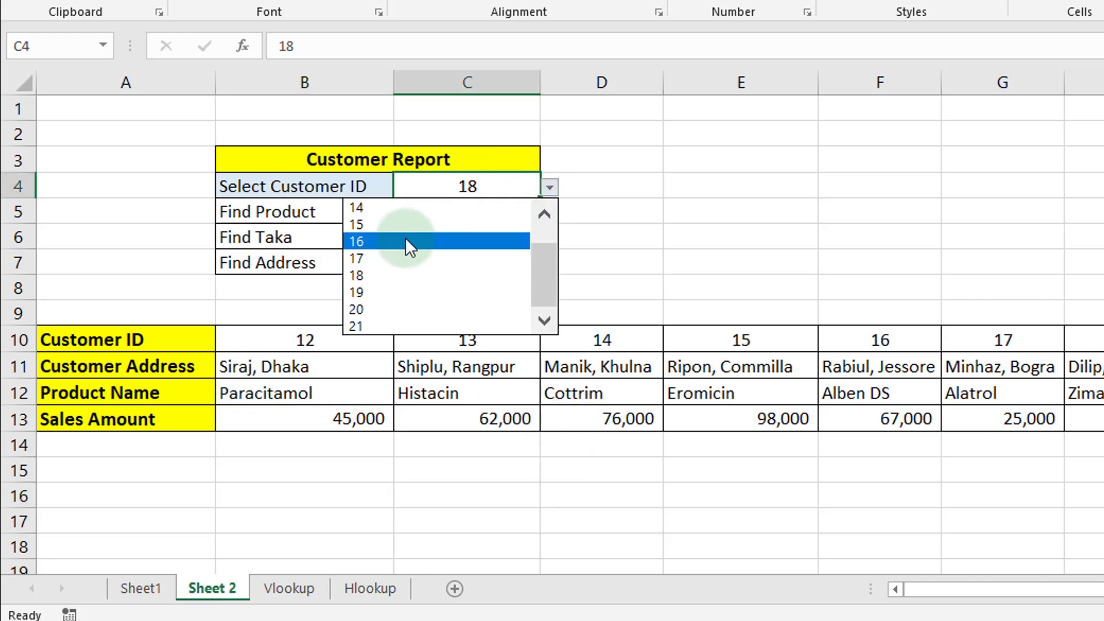
{"action": "left_click", "coordinate": [381, 225]}
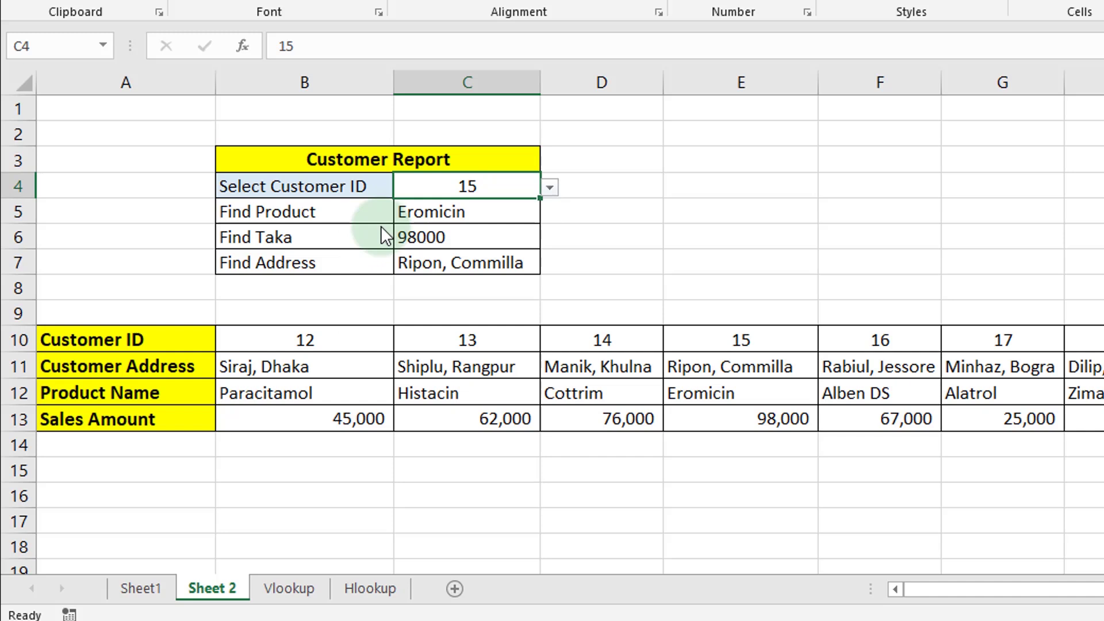
{"action": "left_click", "coordinate": [752, 308]}
{"action": "left_click_drag", "start_coordinate": [751, 308], "coordinate": [752, 446]}
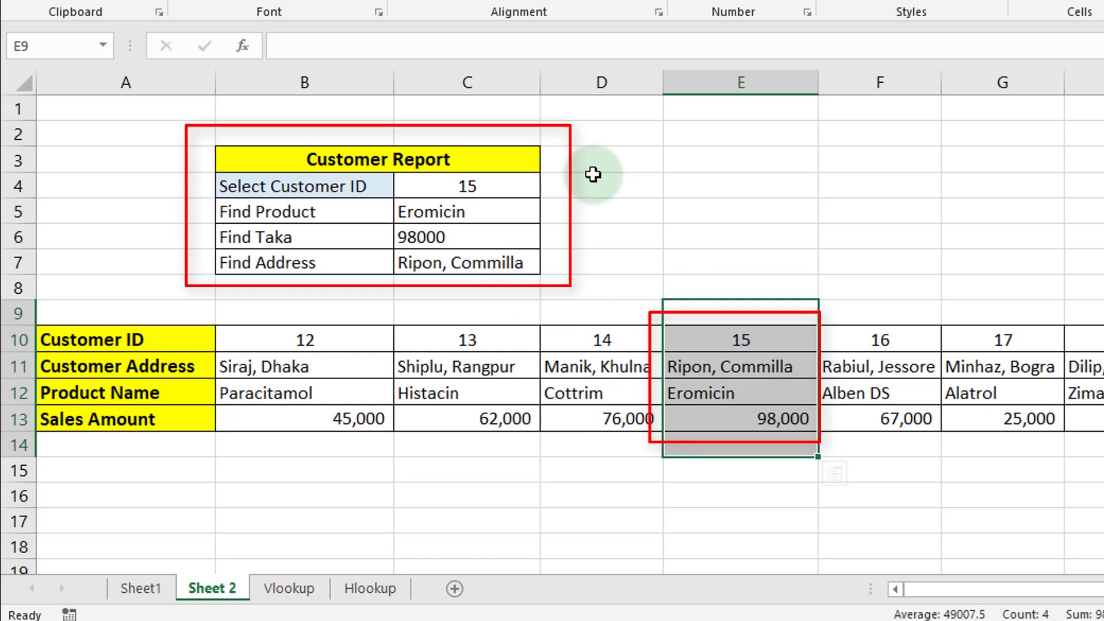
Change the report's customer ID in C4 to the one listed in G10 and check it against that customer's data in column G
{"action": "left_click", "coordinate": [502, 190]}
{"action": "left_click", "coordinate": [551, 188]}
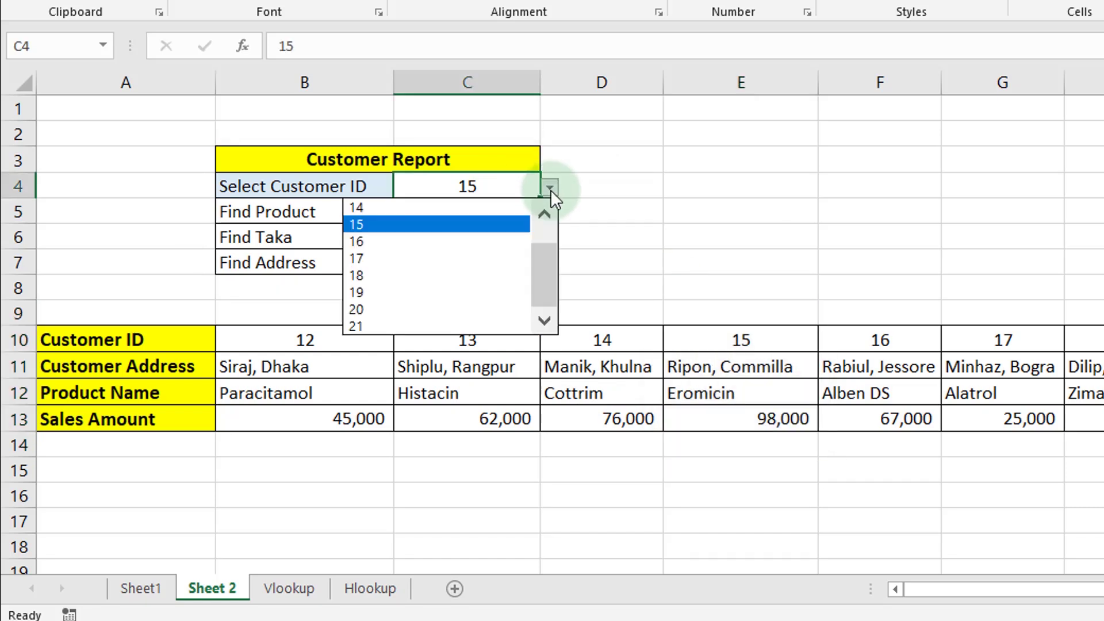
{"action": "left_click", "coordinate": [377, 259]}
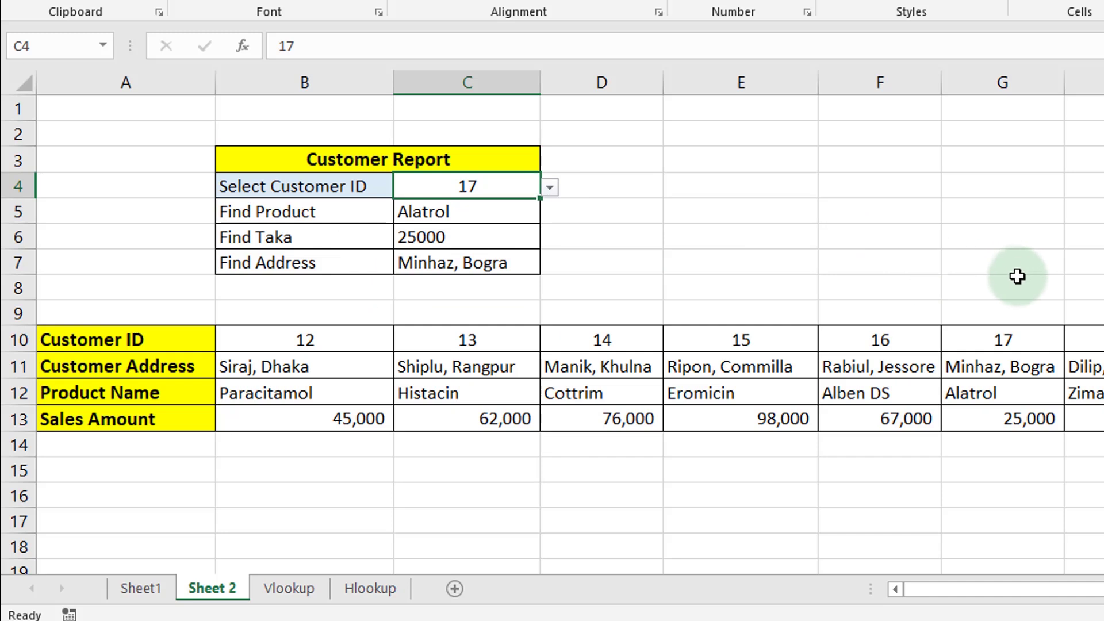
{"action": "left_click_drag", "start_coordinate": [978, 311], "coordinate": [1011, 345]}
{"action": "left_click_drag", "start_coordinate": [1012, 386], "coordinate": [1011, 438]}
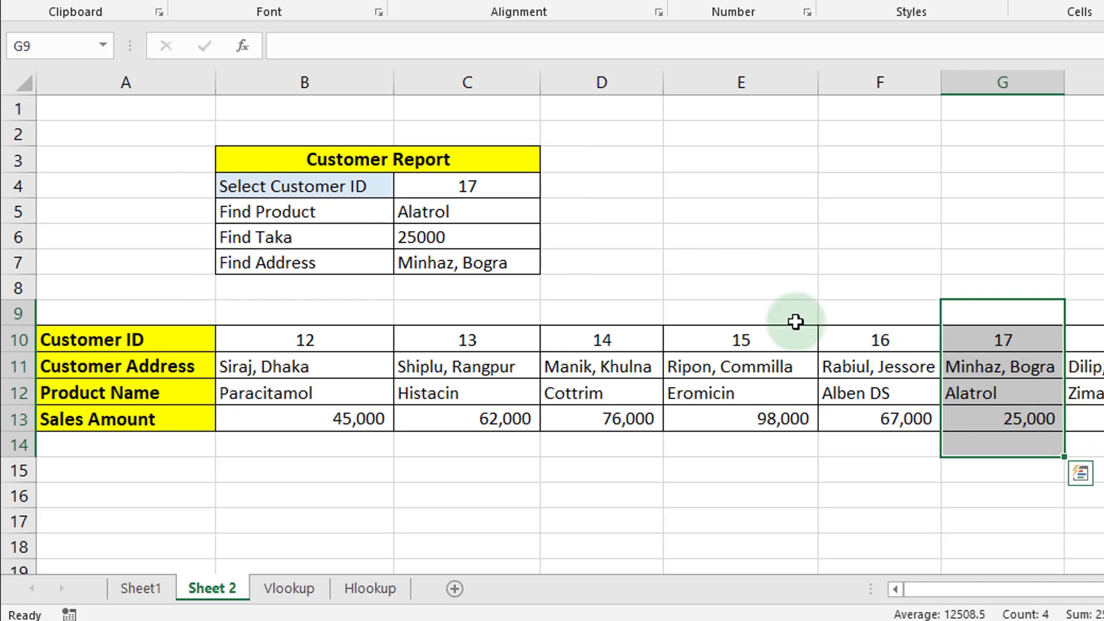
{"action": "left_click", "coordinate": [727, 265]}
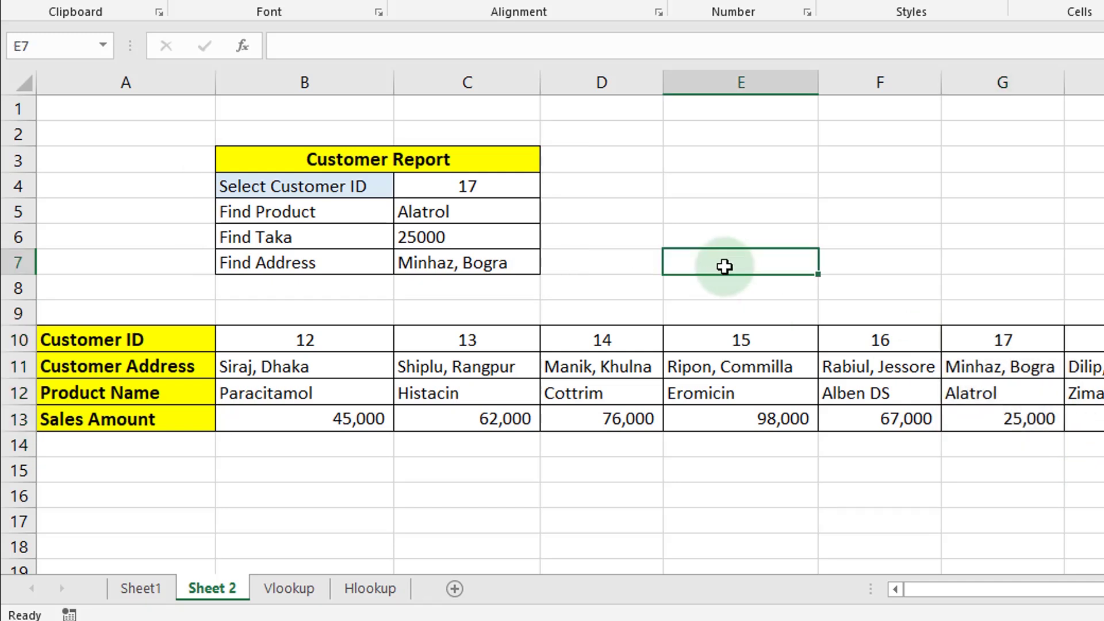
On the Vlookup sheet, open data validation for cell G5 and allow List values
{"action": "left_click", "coordinate": [304, 587]}
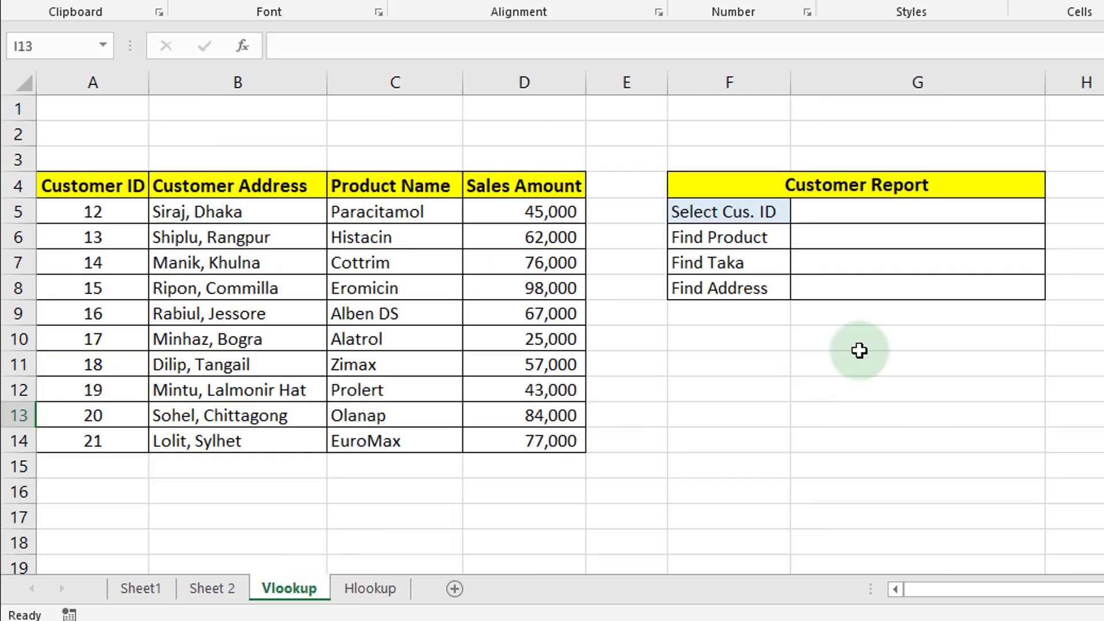
{"action": "left_click", "coordinate": [831, 423]}
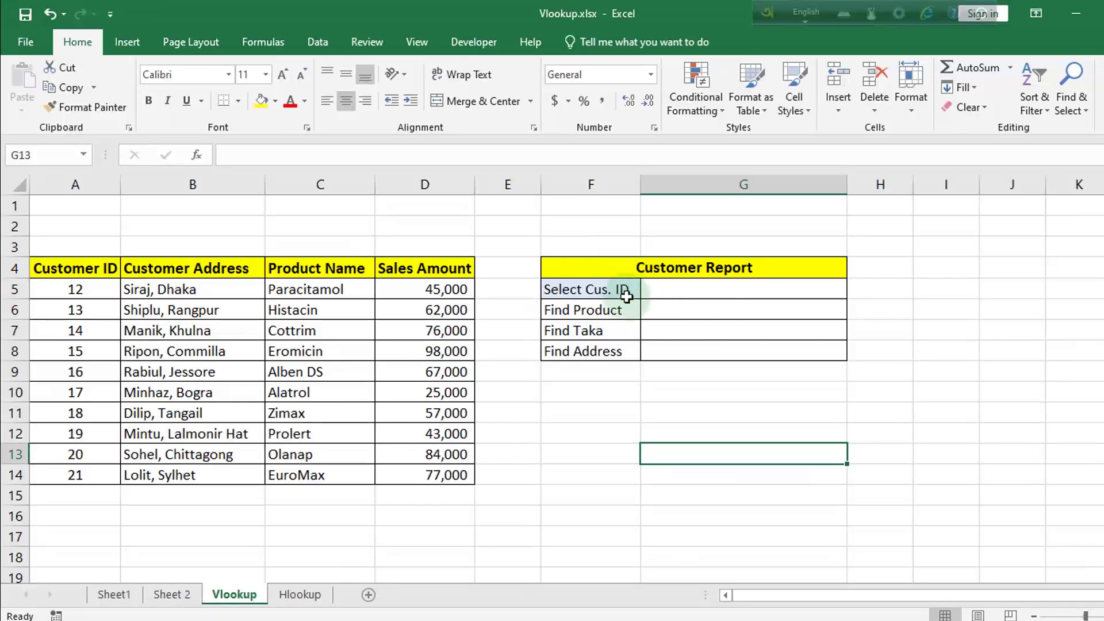
{"action": "left_click", "coordinate": [739, 292]}
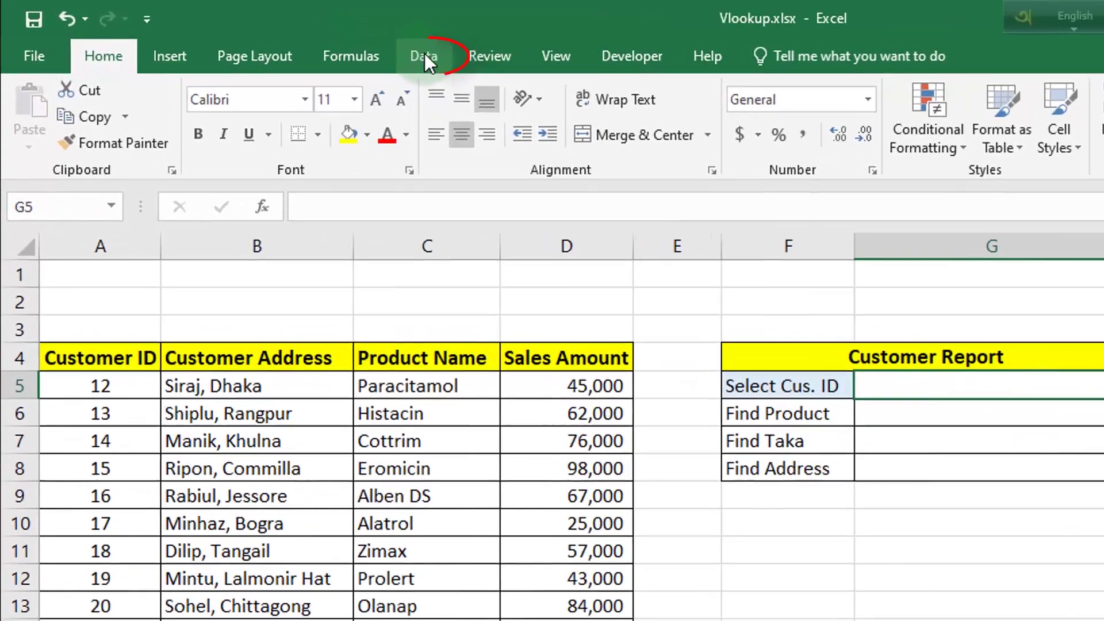
{"action": "left_click", "coordinate": [425, 56]}
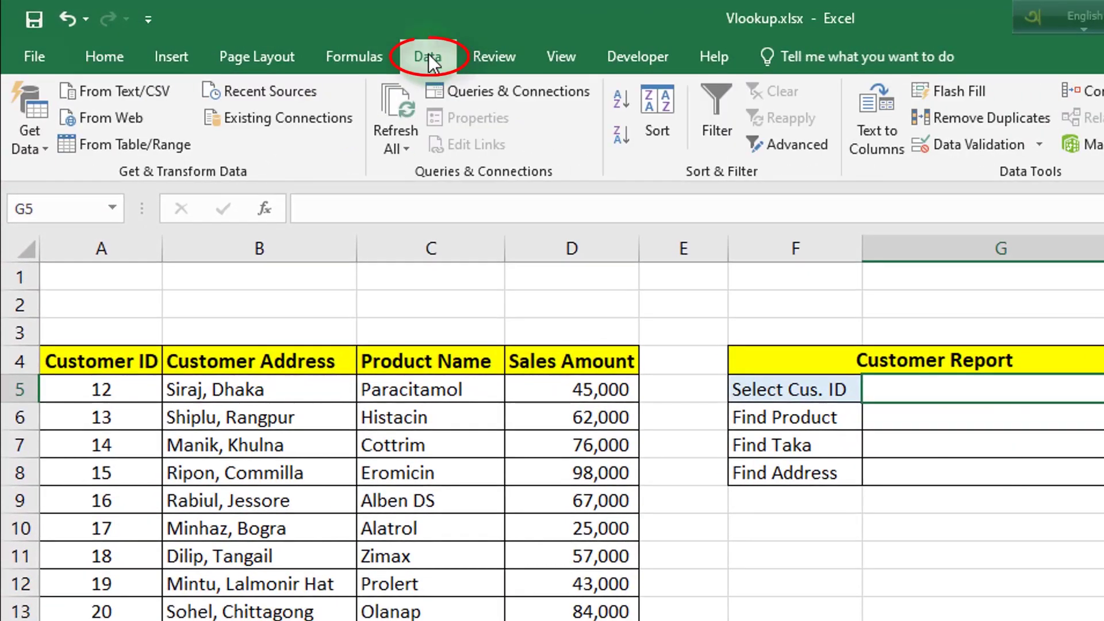
{"action": "left_click", "coordinate": [984, 145]}
{"action": "left_click", "coordinate": [926, 361]}
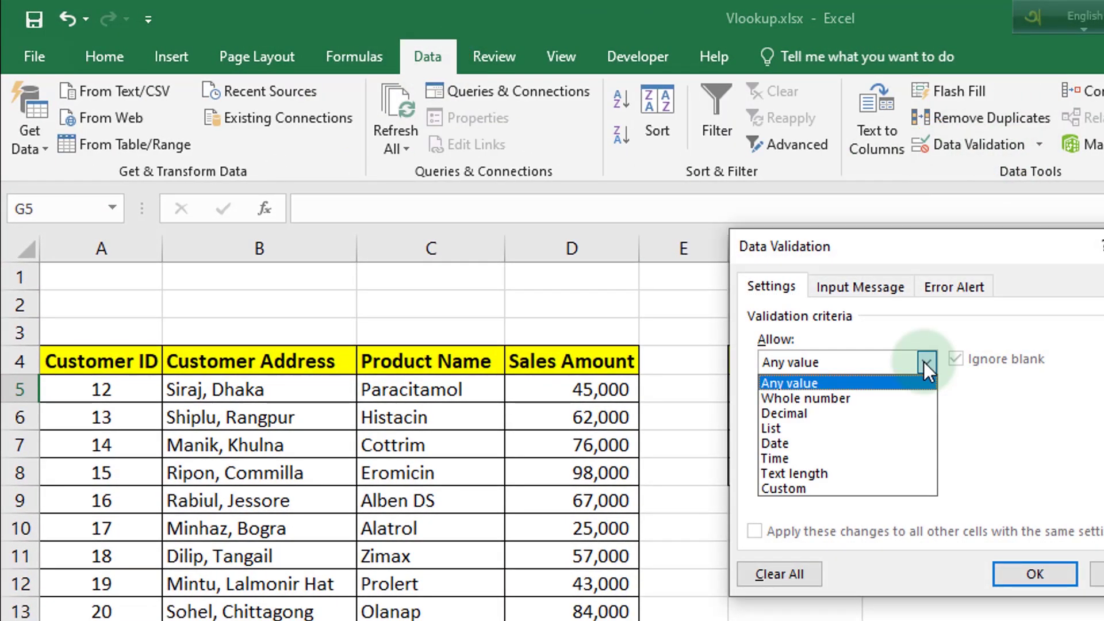
{"action": "left_click", "coordinate": [785, 430]}
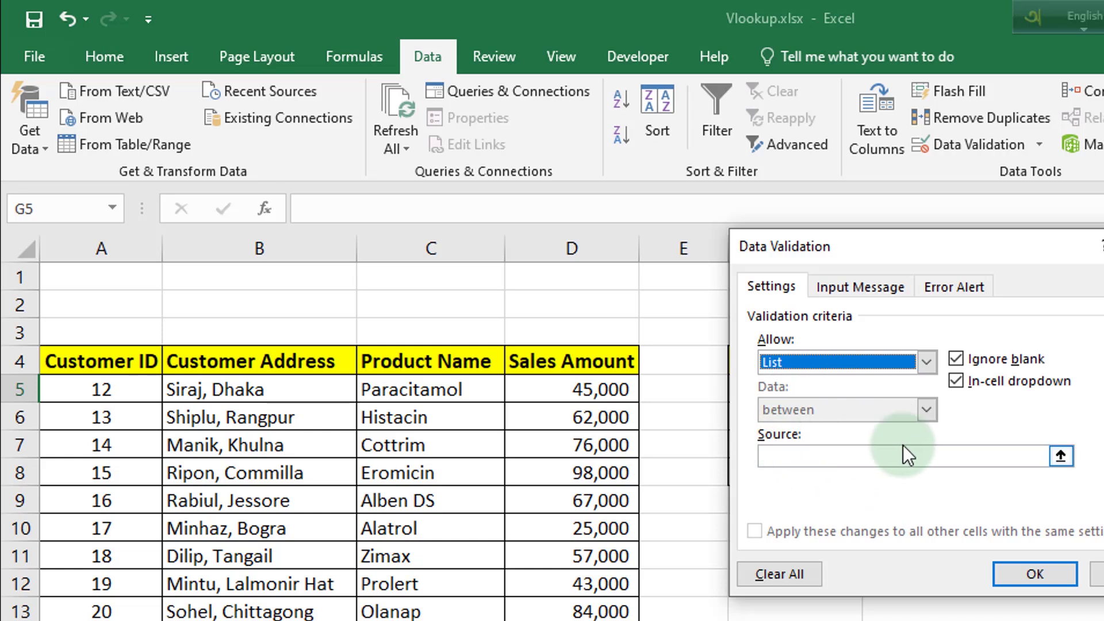
Apply =$A$5:$A$14 as the list source for G5 and choose the first customer ID from its dropdown
{"action": "left_click", "coordinate": [794, 459]}
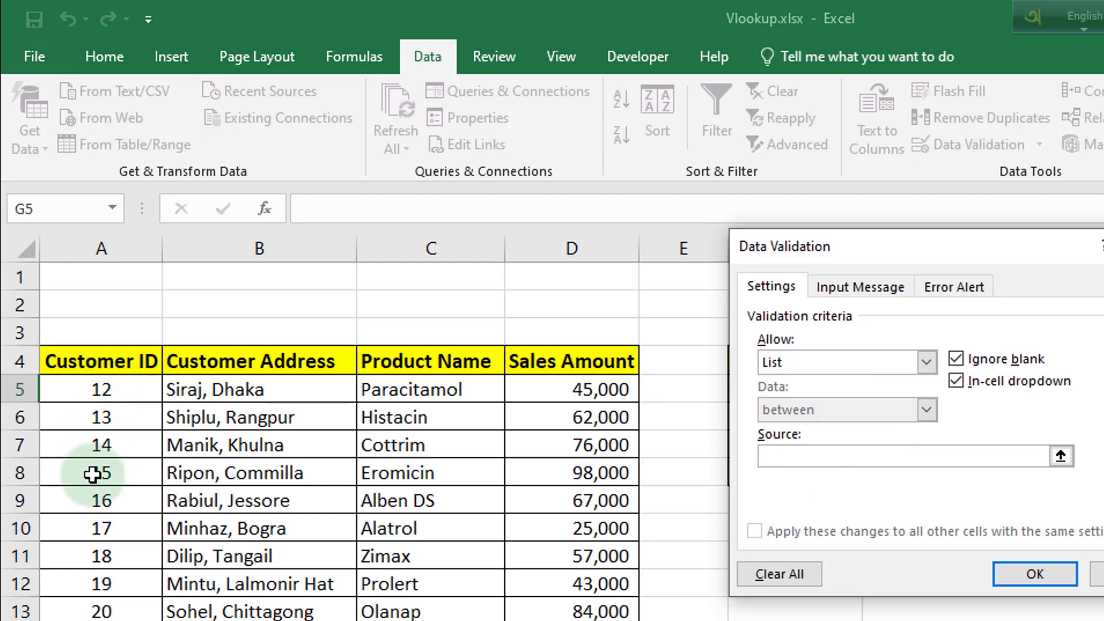
{"action": "left_click_drag", "start_coordinate": [123, 387], "coordinate": [121, 619]}
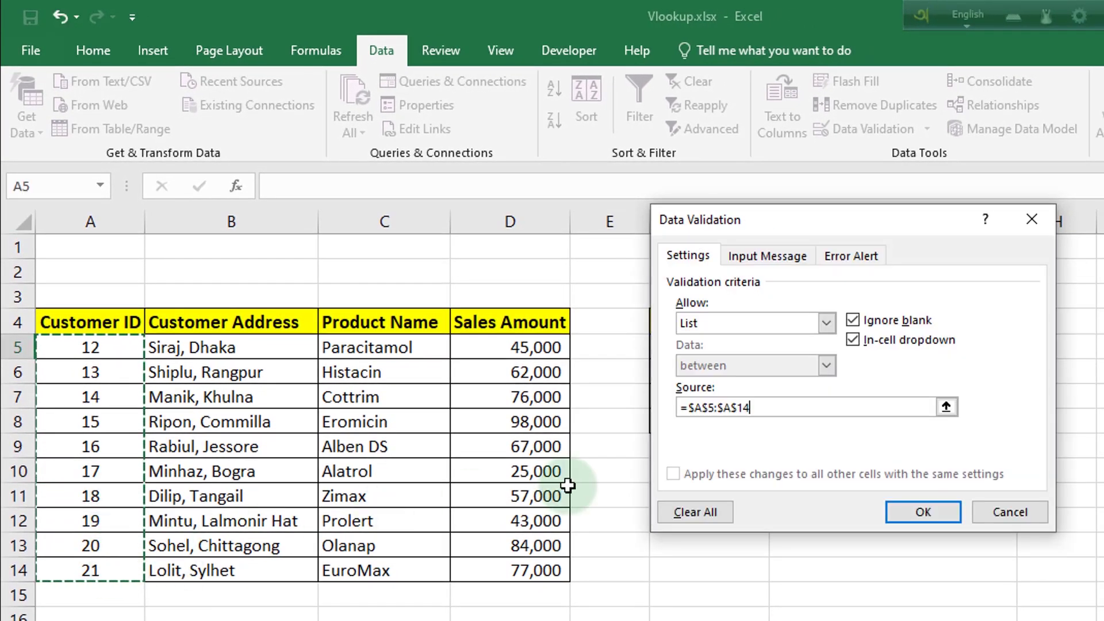
{"action": "left_click", "coordinate": [906, 516]}
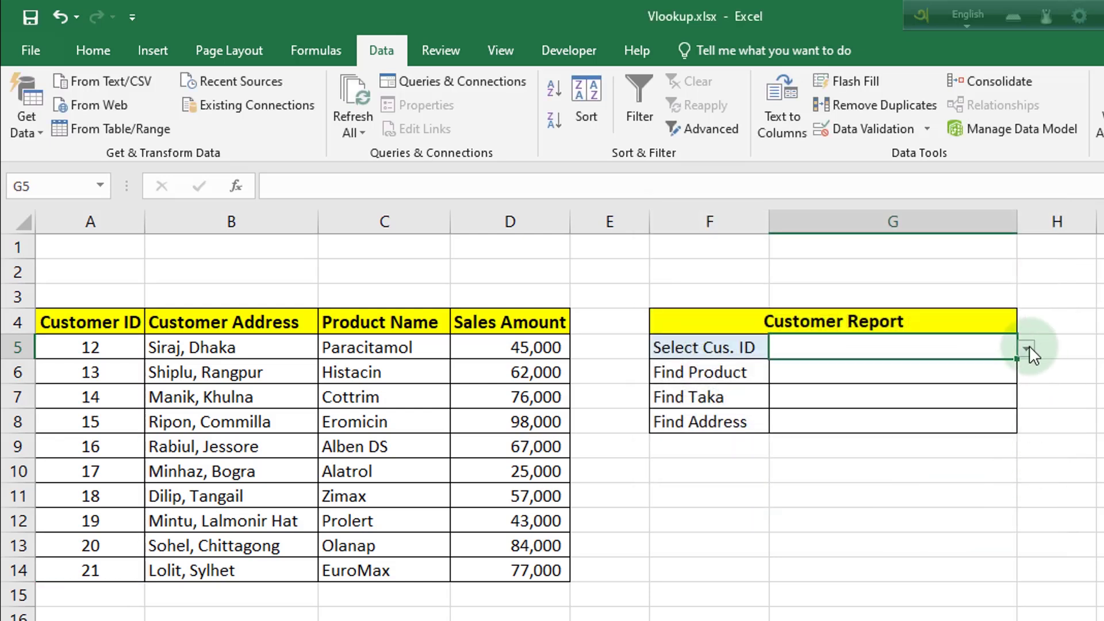
{"action": "left_click", "coordinate": [1029, 348]}
{"action": "left_click", "coordinate": [757, 368]}
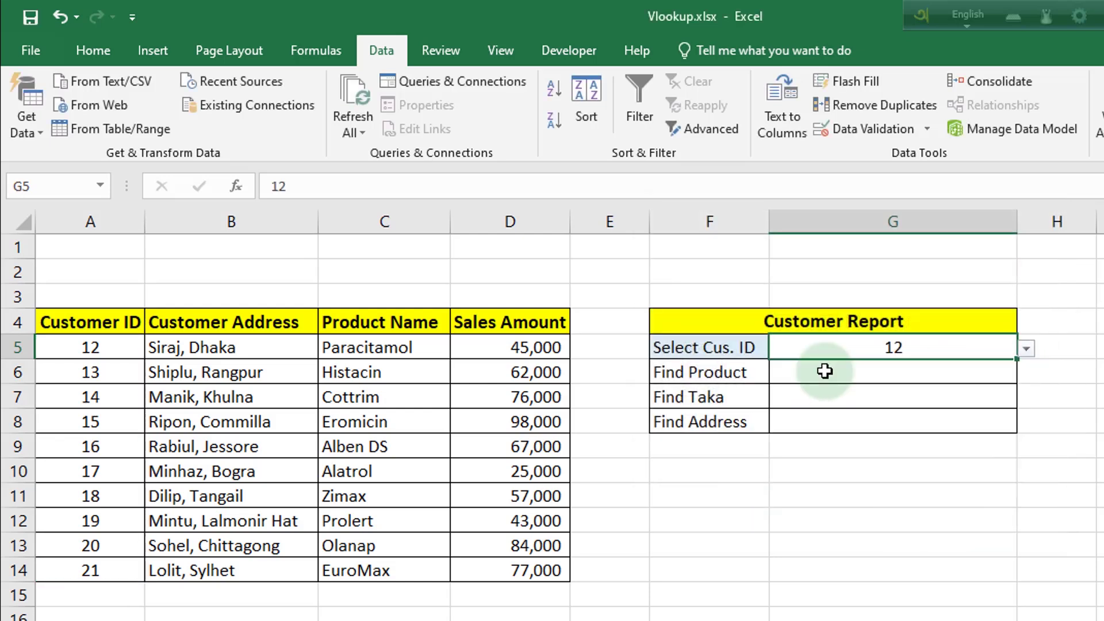
Begin a VLOOKUP formula in the Find Product cell G6 with G5 as the lookup value
{"action": "left_click", "coordinate": [825, 370]}
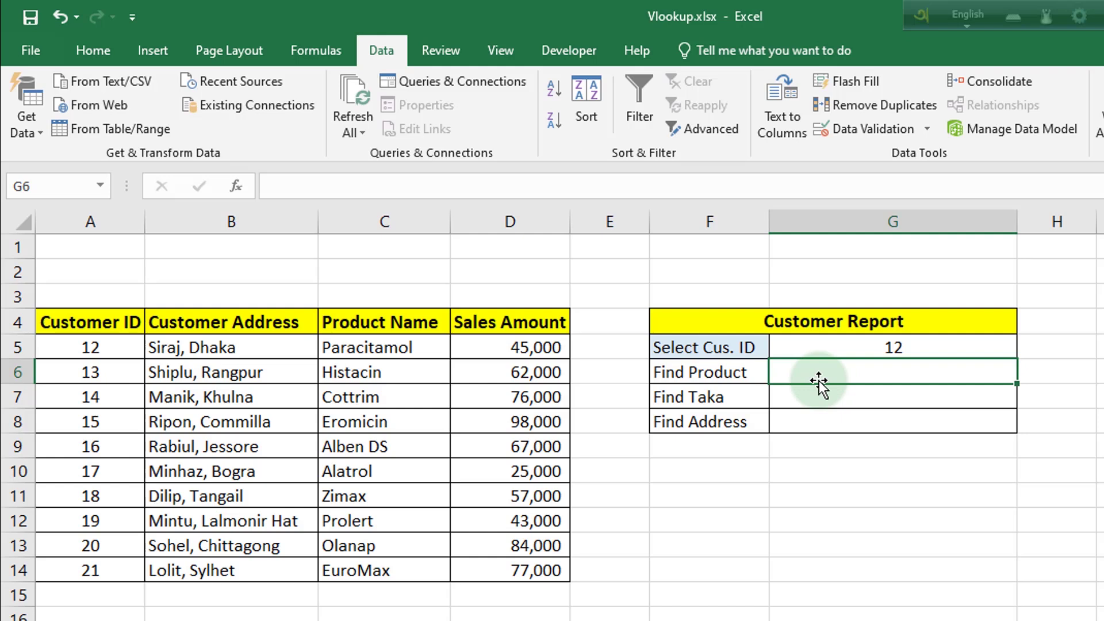
{"action": "type", "text": "="}
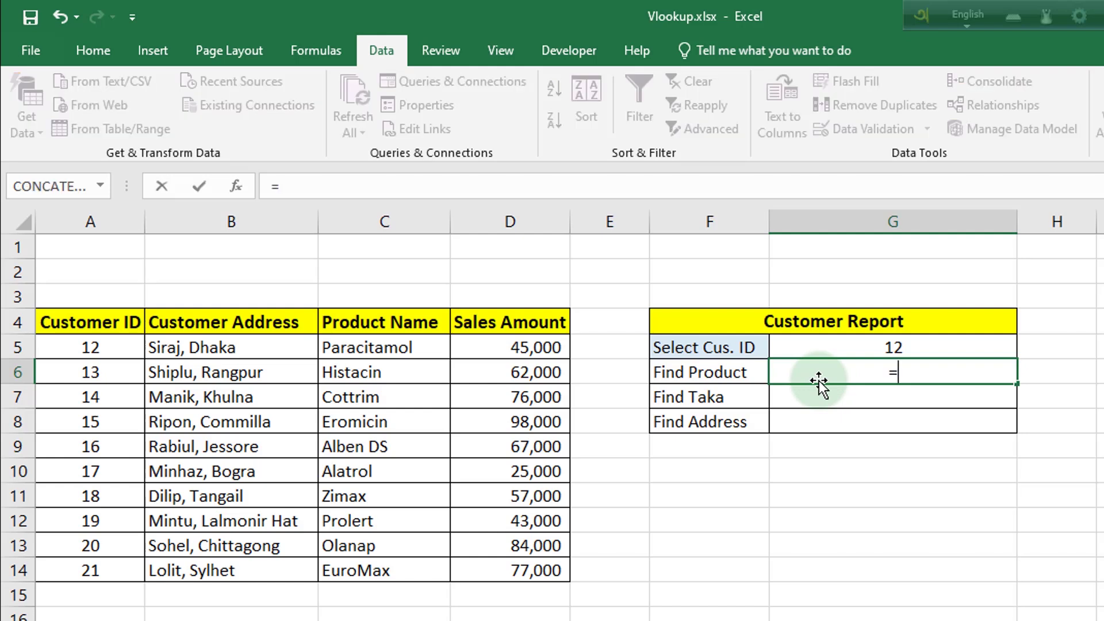
{"action": "type", "text": "v"}
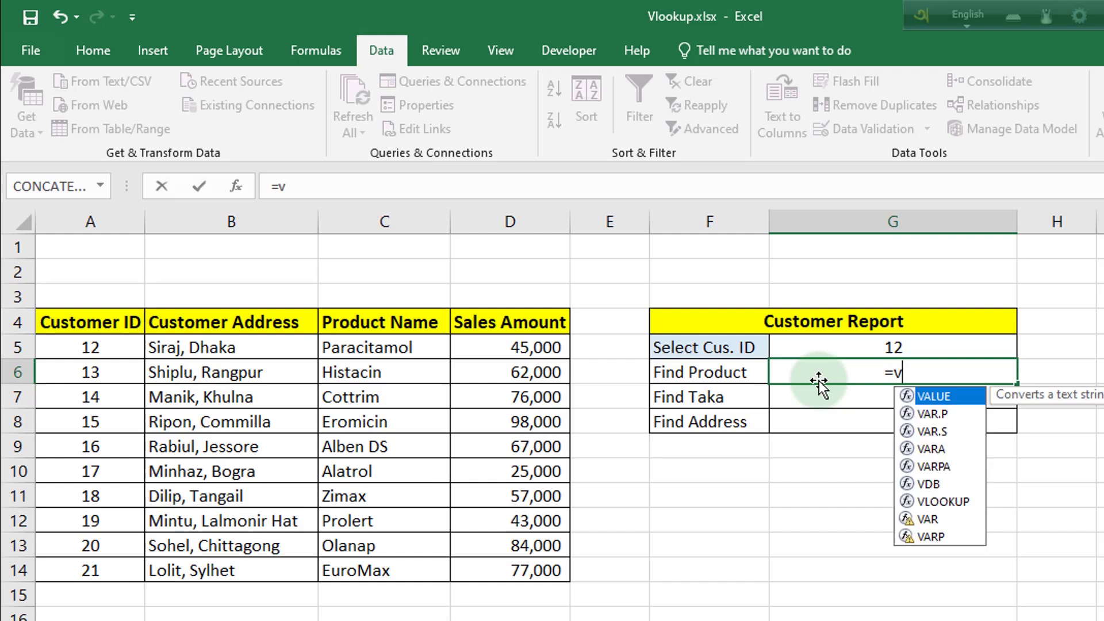
{"action": "type", "text": "lookup"}
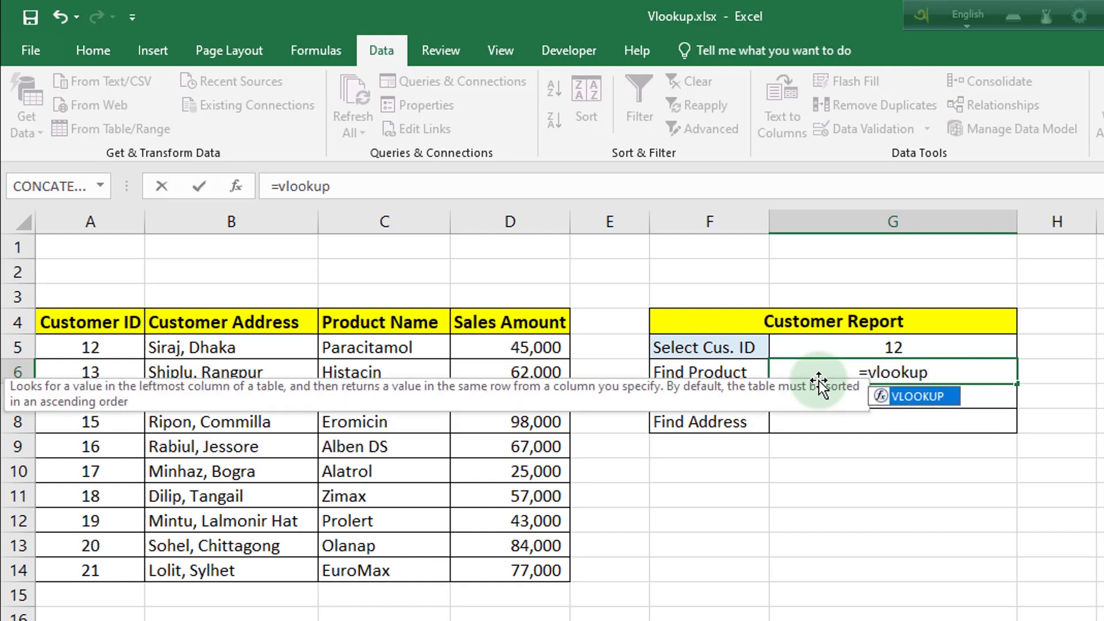
{"action": "type", "text": "("}
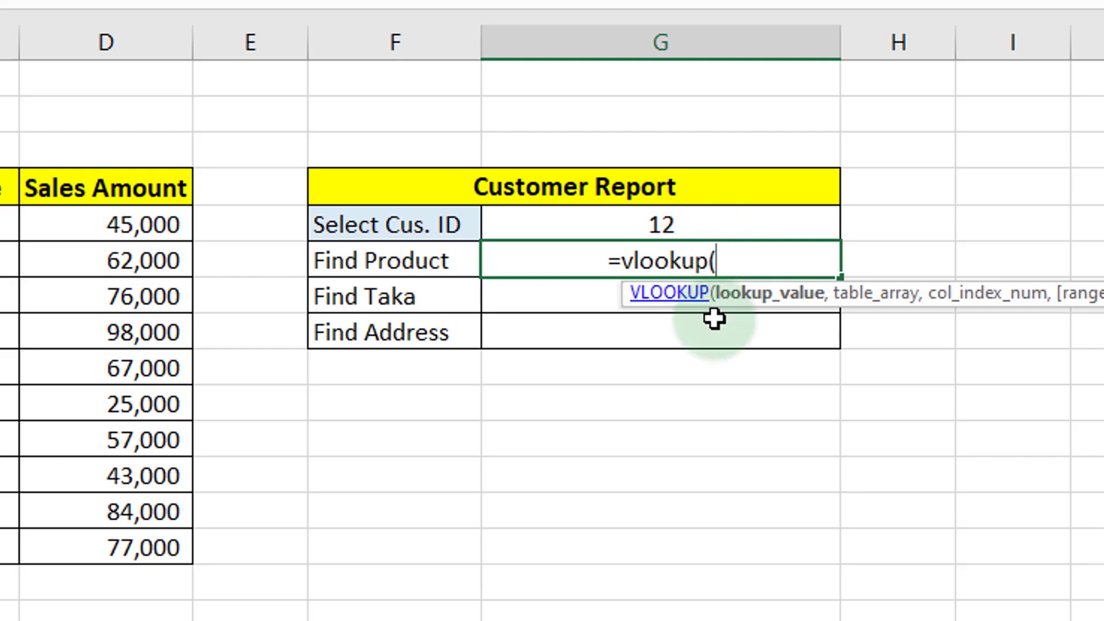
{"action": "left_click", "coordinate": [704, 224]}
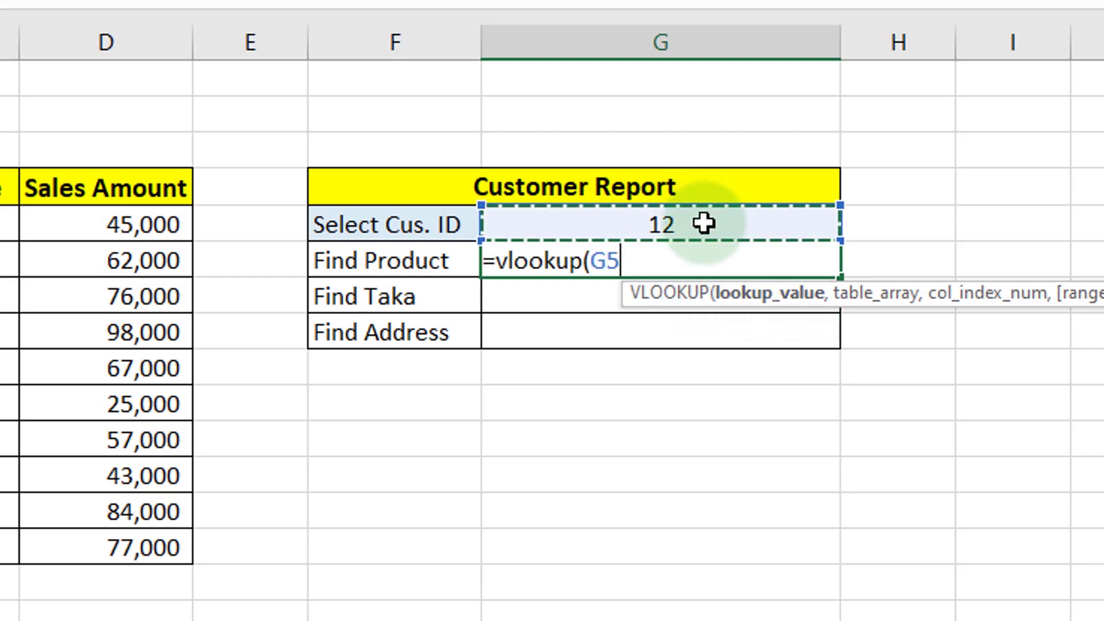
{"action": "type", "text": ","}
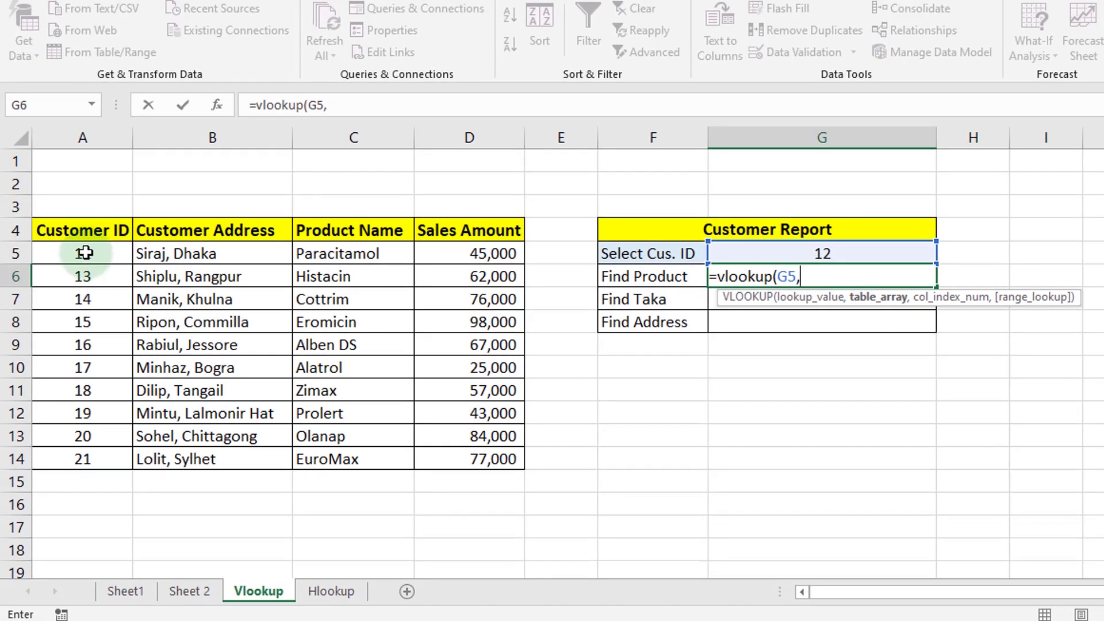
Complete the G6 formula with table array A5:D14, column index 3 and FALSE for an exact match, then reselect G6
{"action": "left_click", "coordinate": [85, 253]}
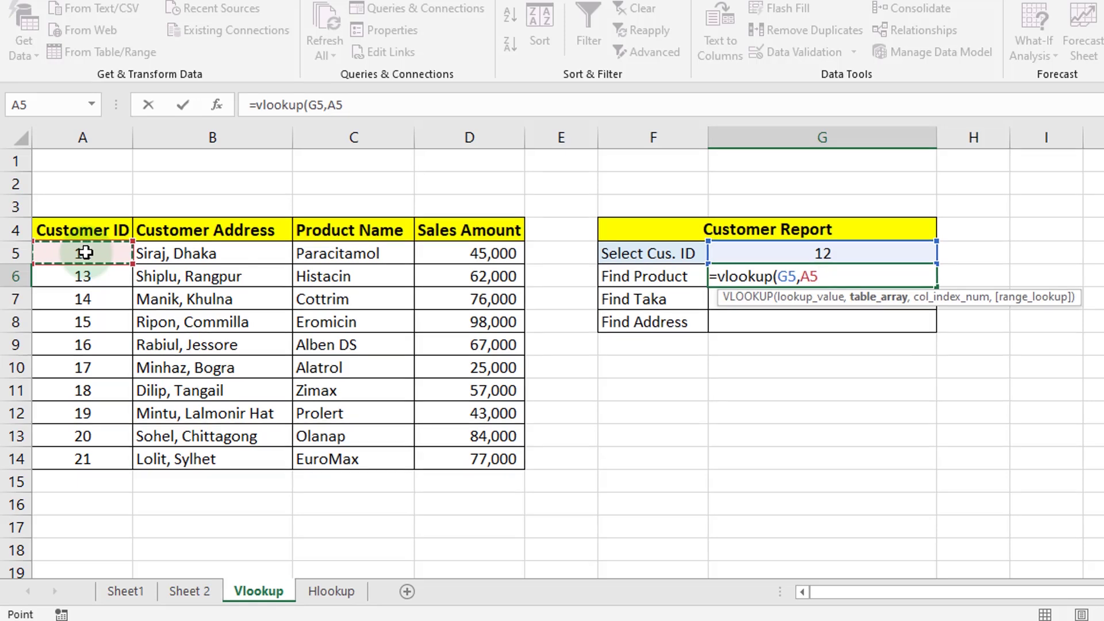
{"action": "key", "text": "ctrl+shift+Down"}
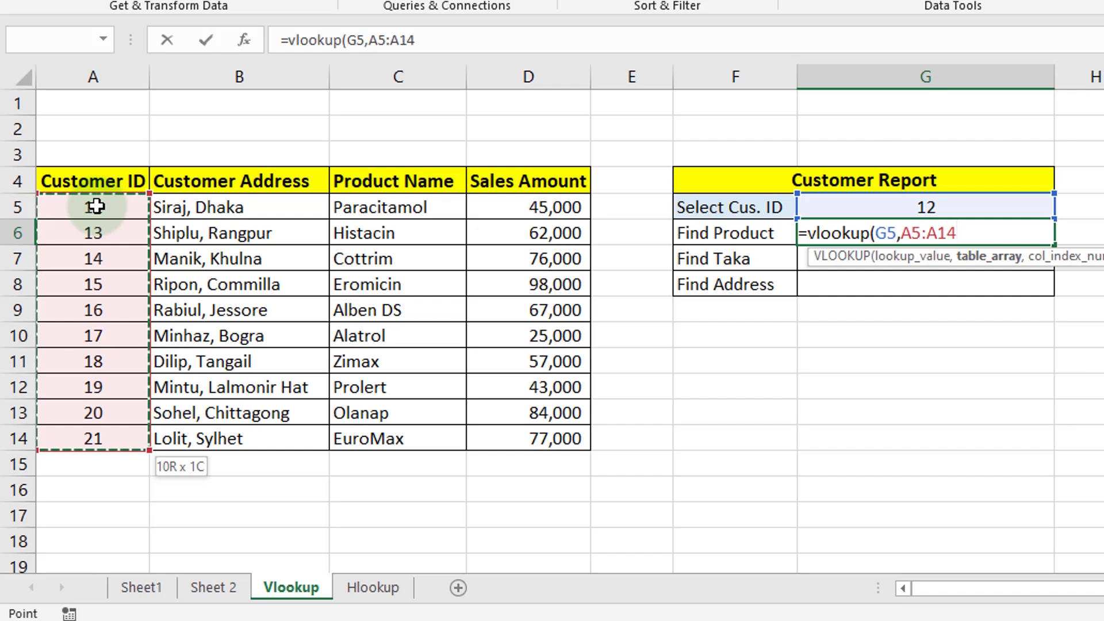
{"action": "key", "text": "ctrl+shift+Right"}
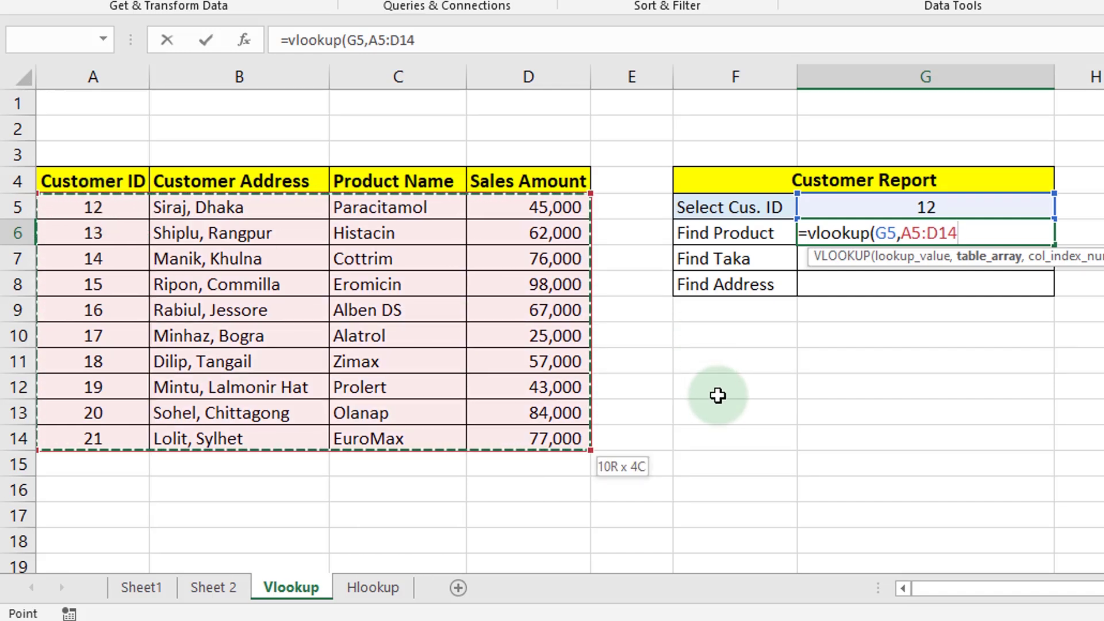
{"action": "type", "text": ",3"}
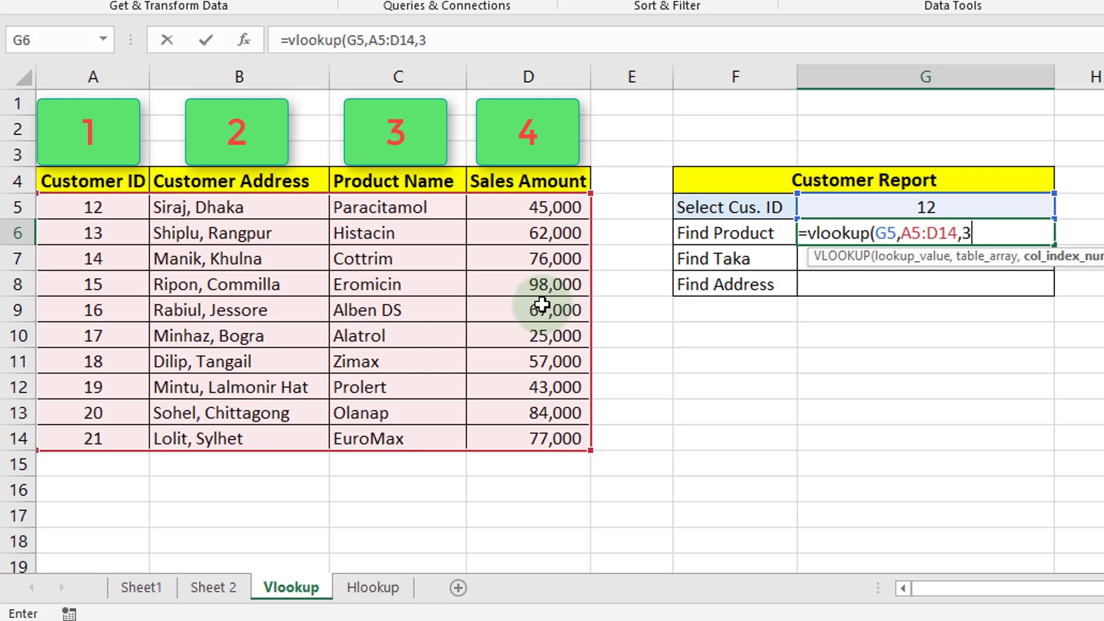
{"action": "type", "text": ","}
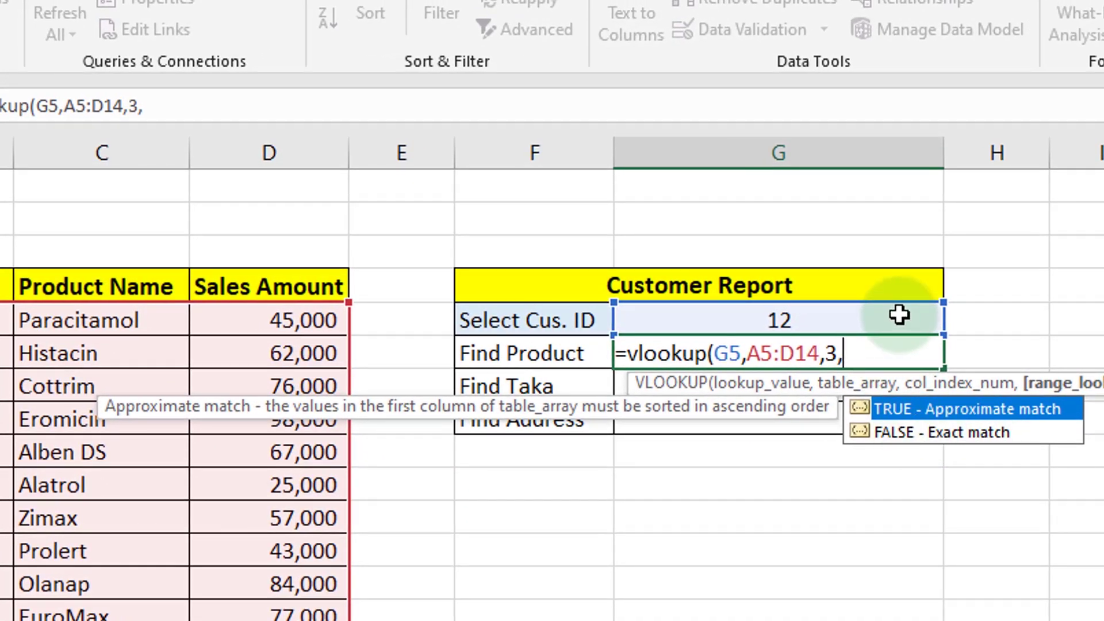
{"action": "type", "text": "fals"}
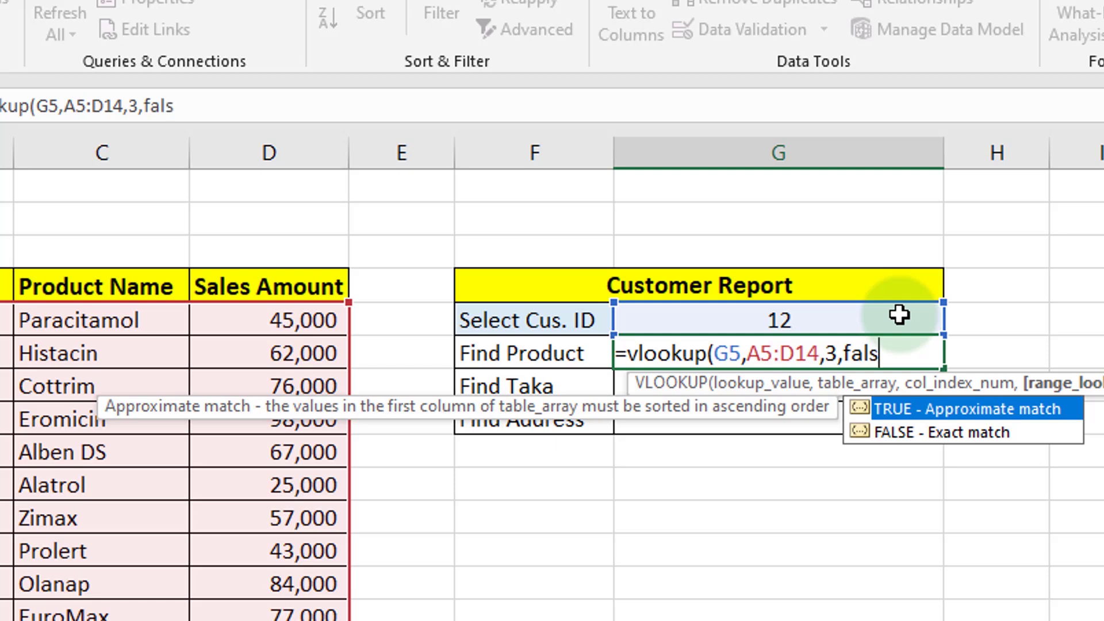
{"action": "type", "text": "e)"}
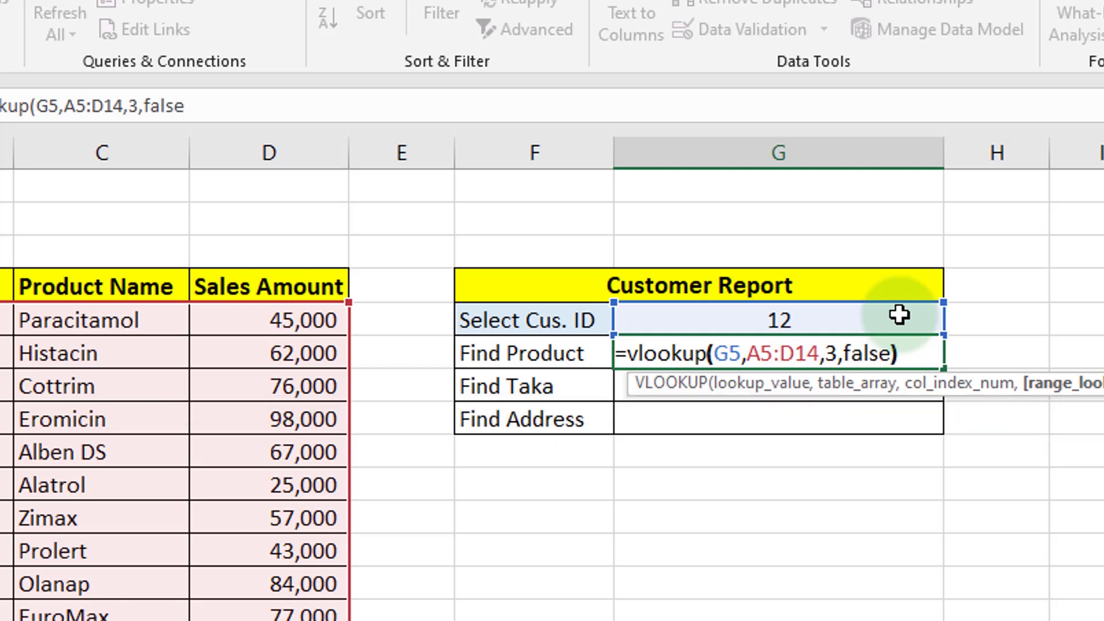
{"action": "key", "text": "Return"}
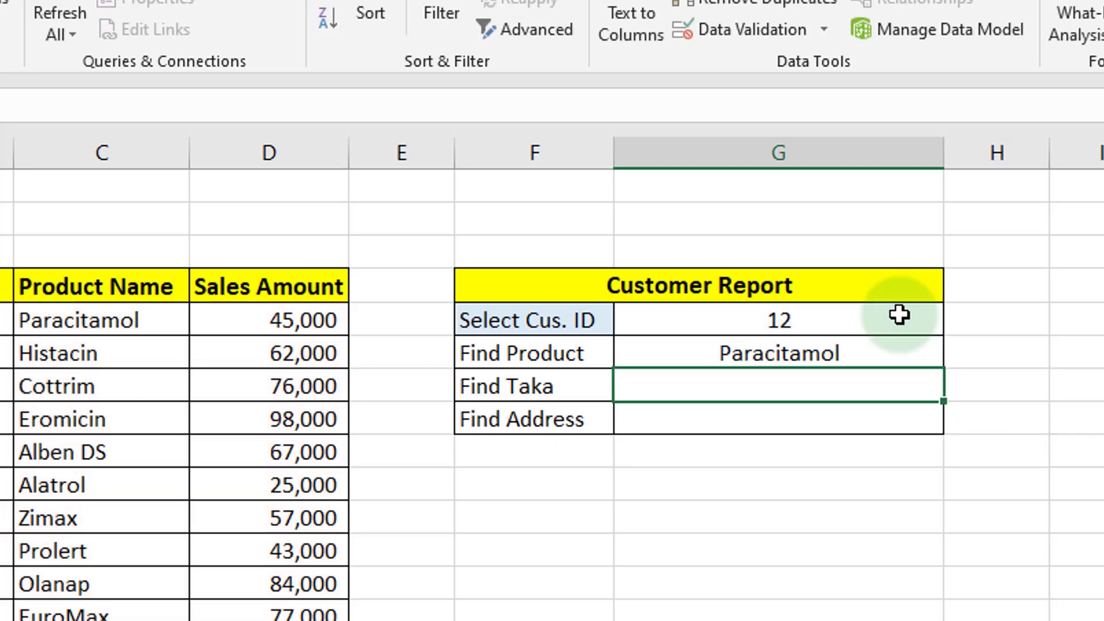
{"action": "left_click", "coordinate": [869, 353]}
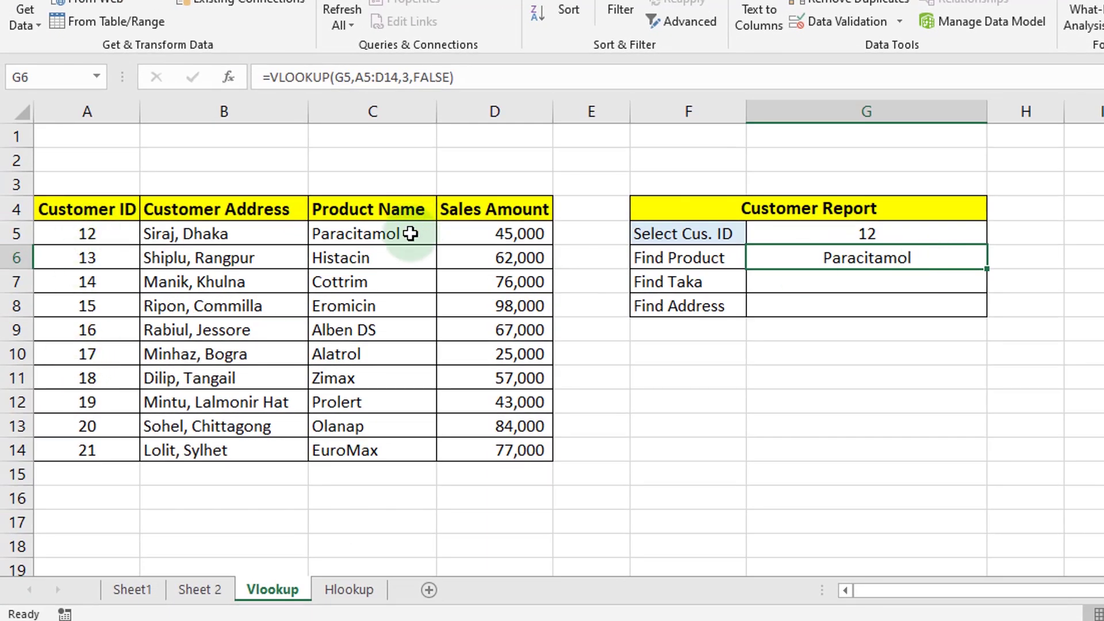
Begin a VLOOKUP formula in the Find Taka cell G7 with G5 as the lookup value
{"action": "left_click", "coordinate": [920, 284]}
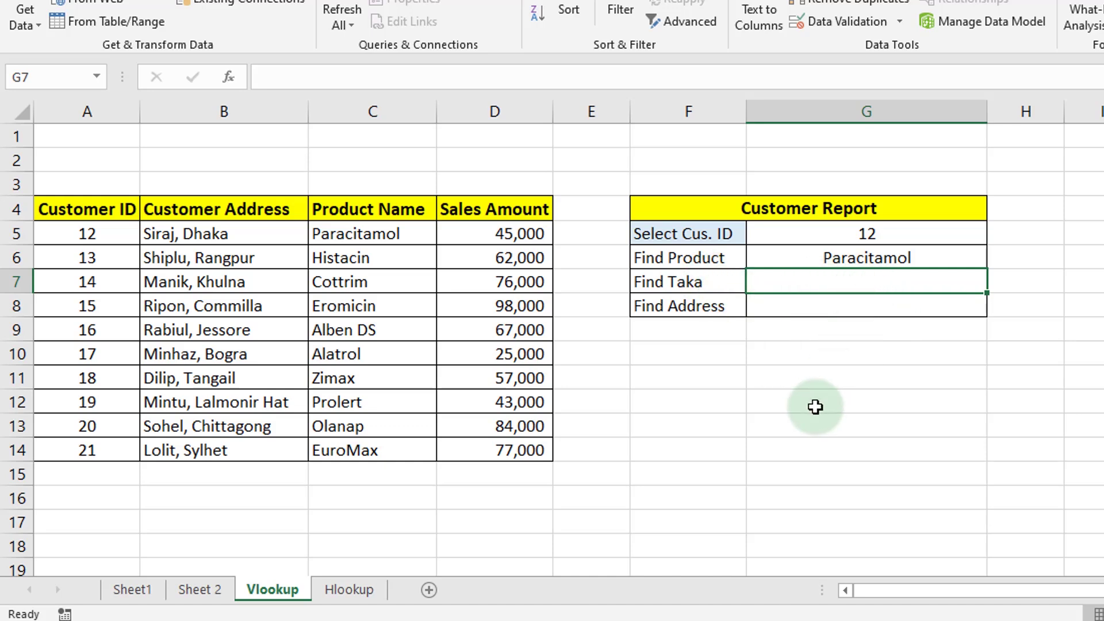
{"action": "type", "text": "="}
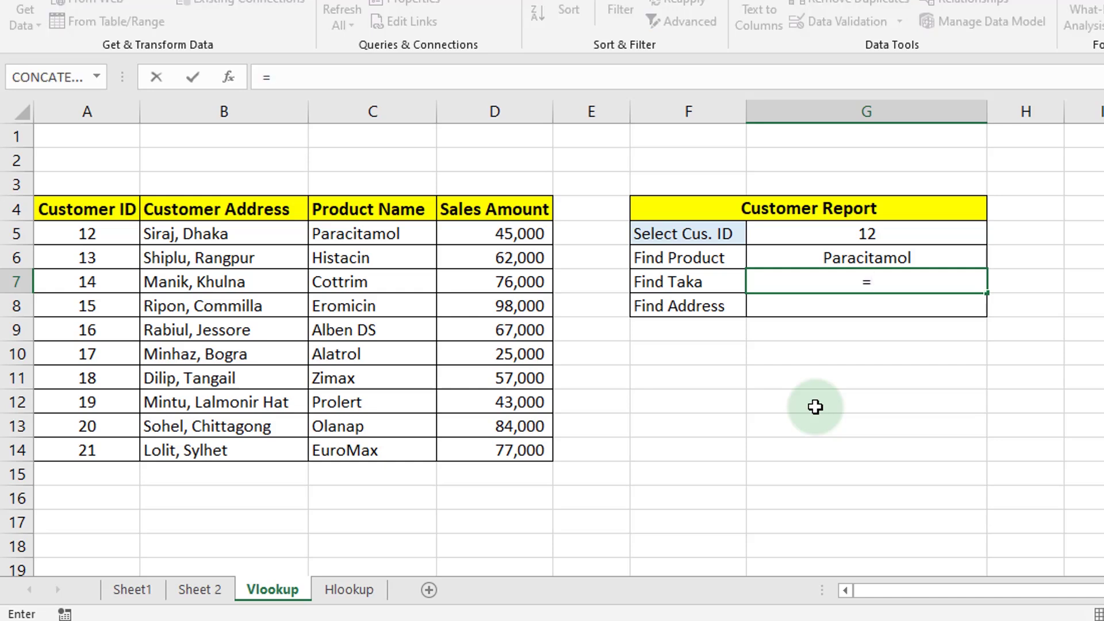
{"action": "type", "text": "vl"}
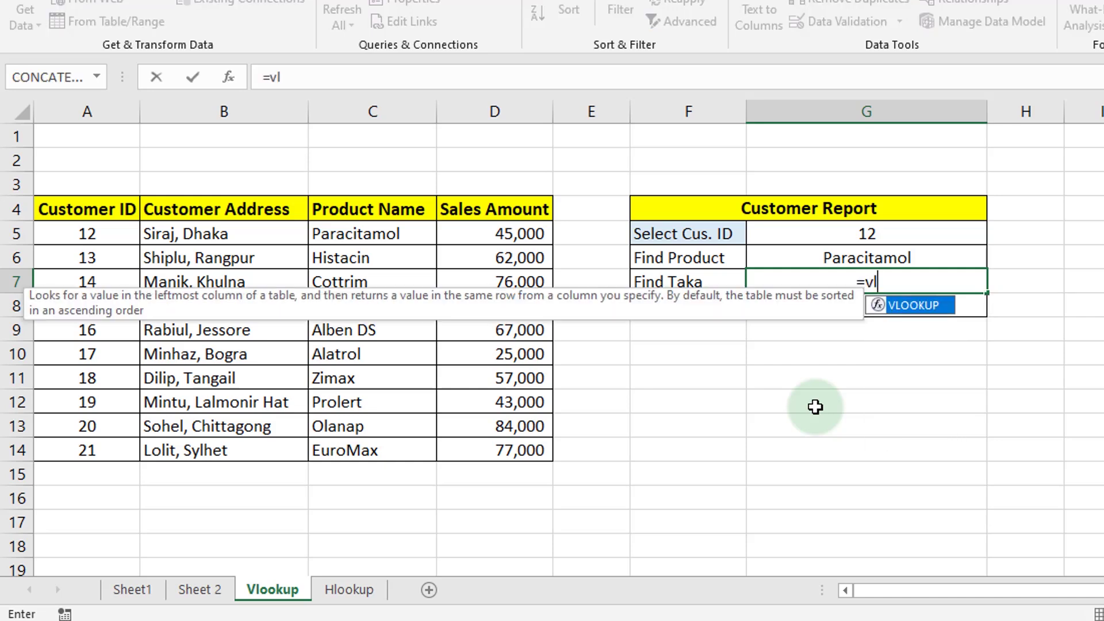
{"action": "type", "text": "ookup"}
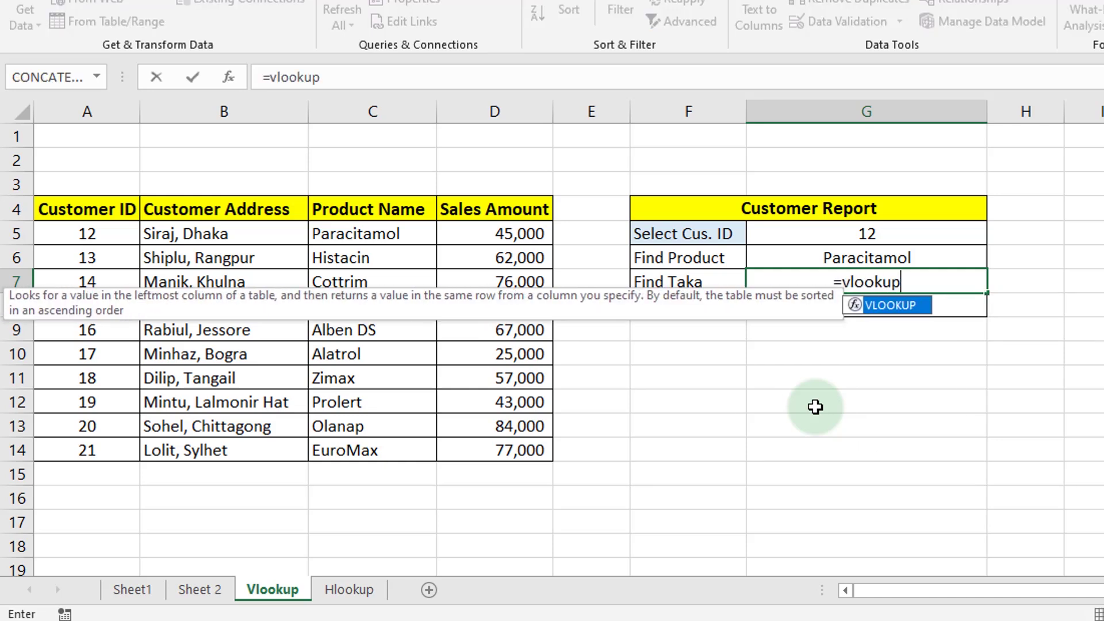
{"action": "type", "text": "("}
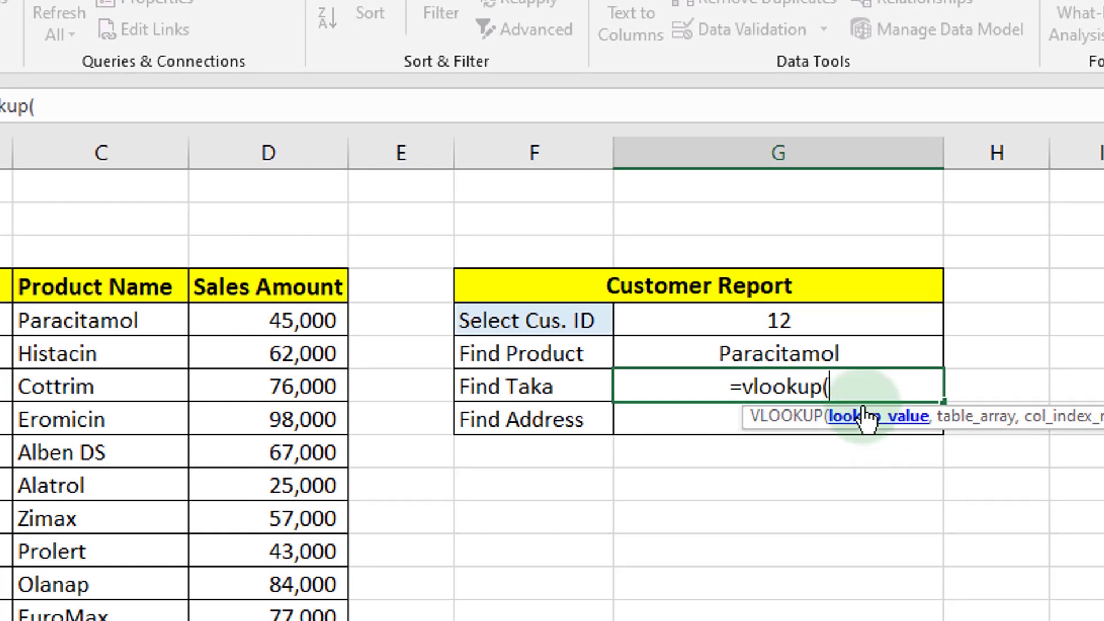
{"action": "left_click", "coordinate": [824, 323]}
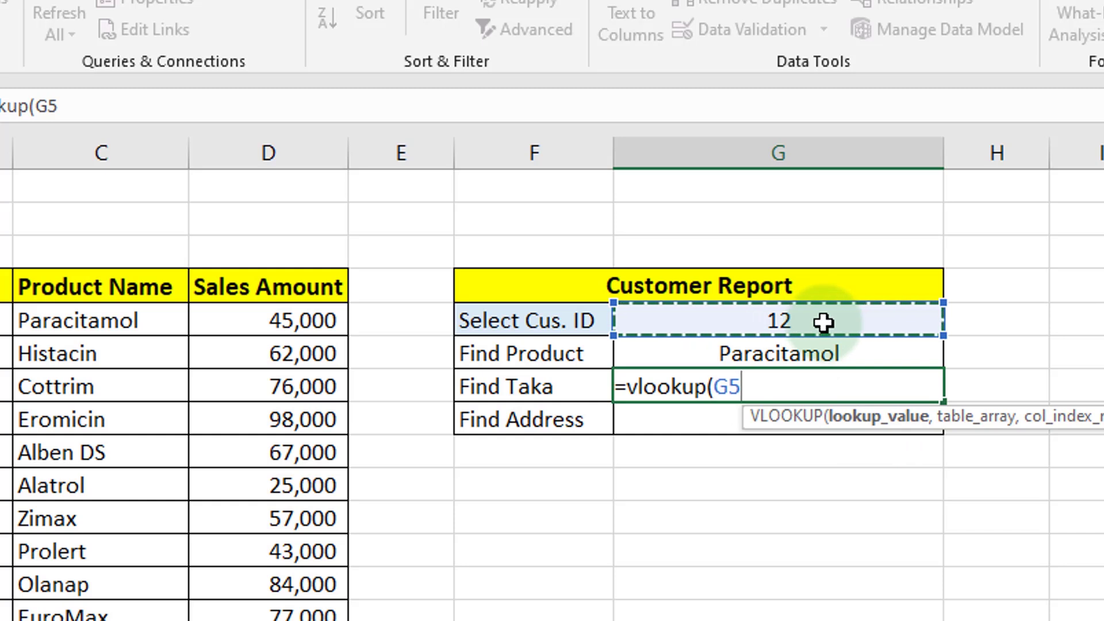
{"action": "type", "text": ","}
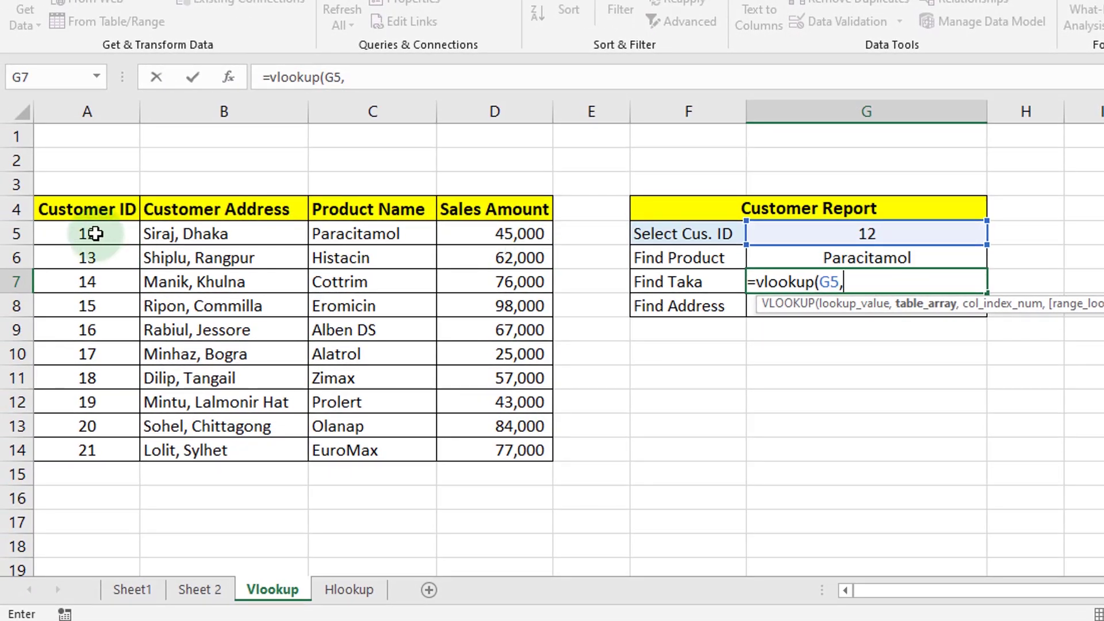
Complete the G7 formula with table array A5:D14, column index 4 and FALSE for an exact match
{"action": "left_click", "coordinate": [95, 234]}
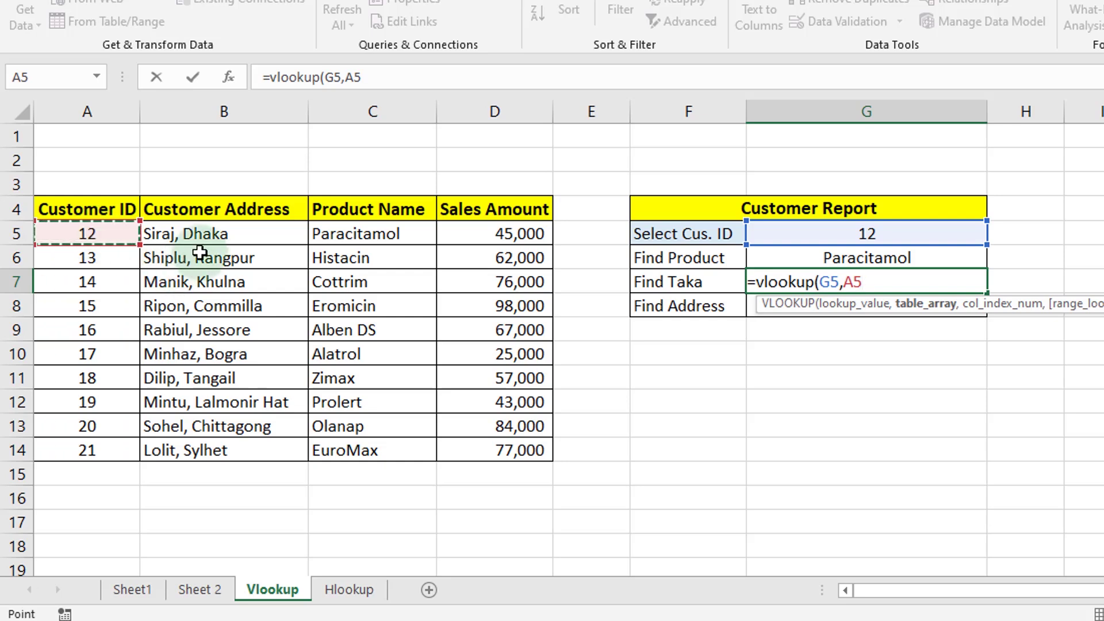
{"action": "key", "text": "ctrl+shift+Down"}
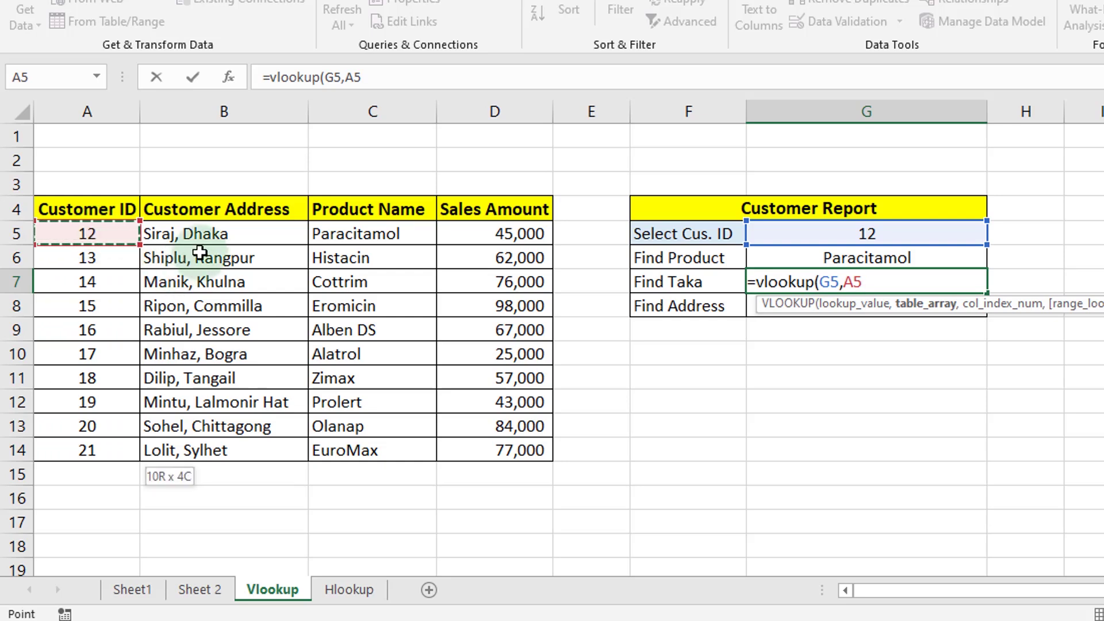
{"action": "key", "text": "ctrl+shift+Right"}
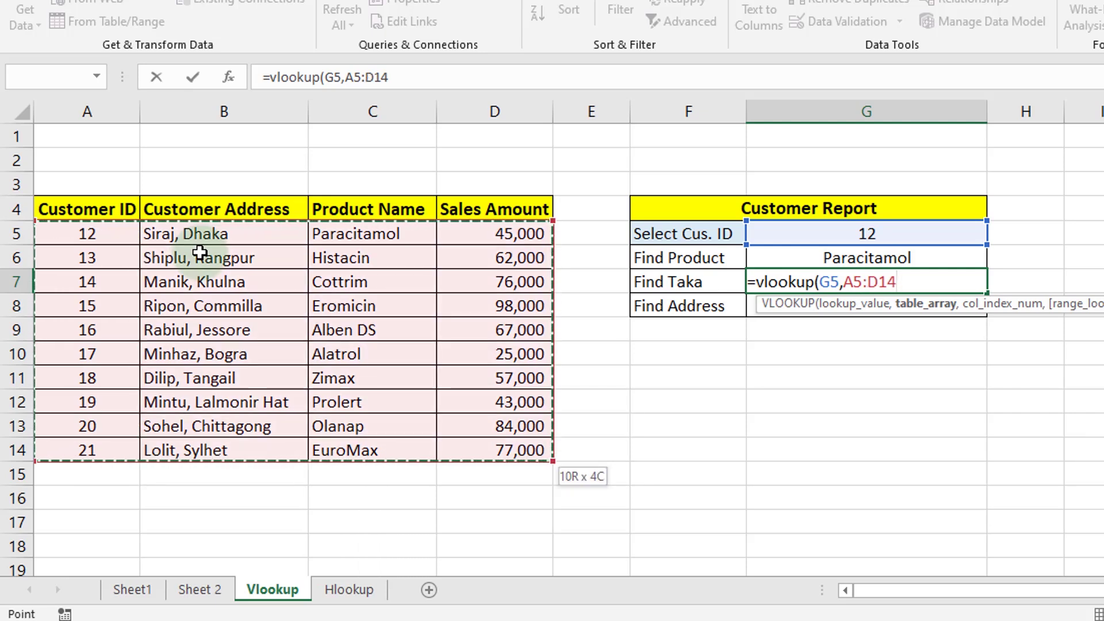
{"action": "type", "text": ","}
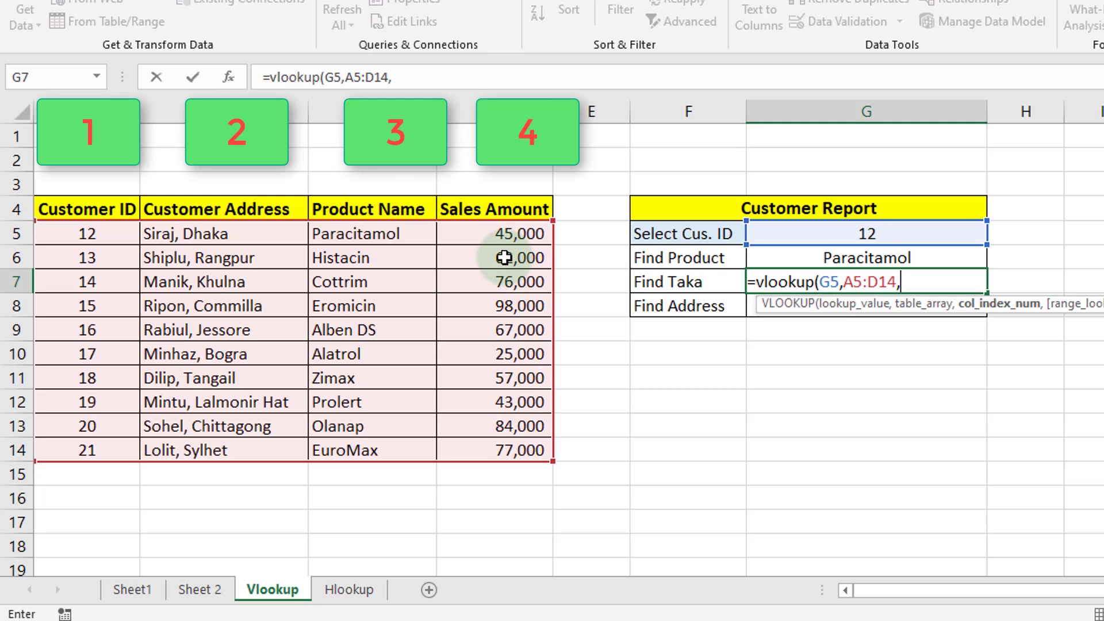
{"action": "type", "text": "4,"}
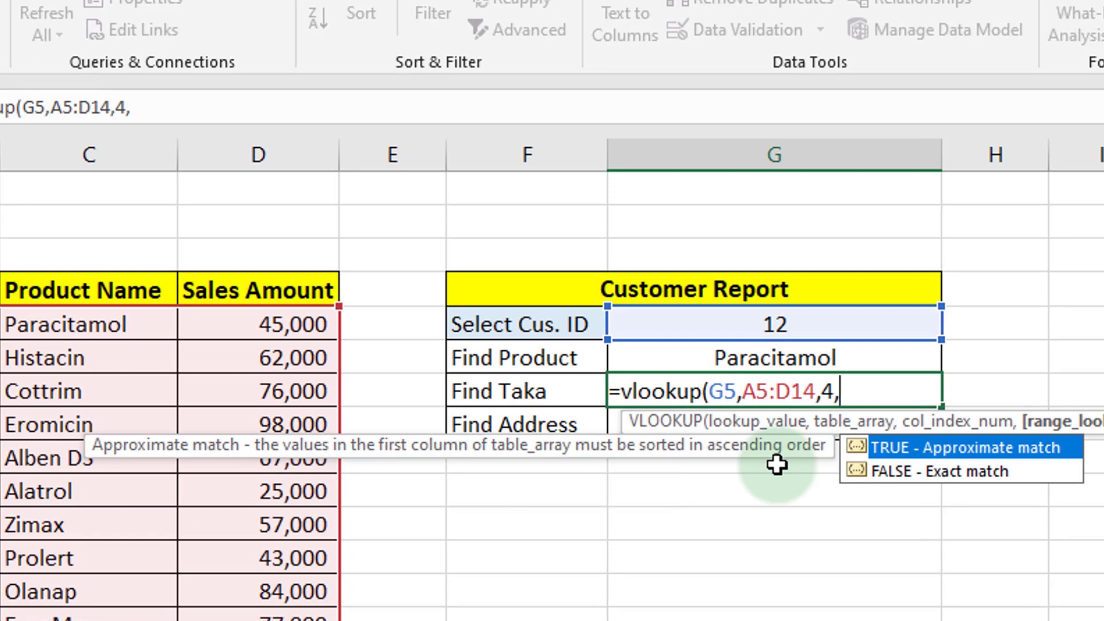
{"action": "type", "text": "false"}
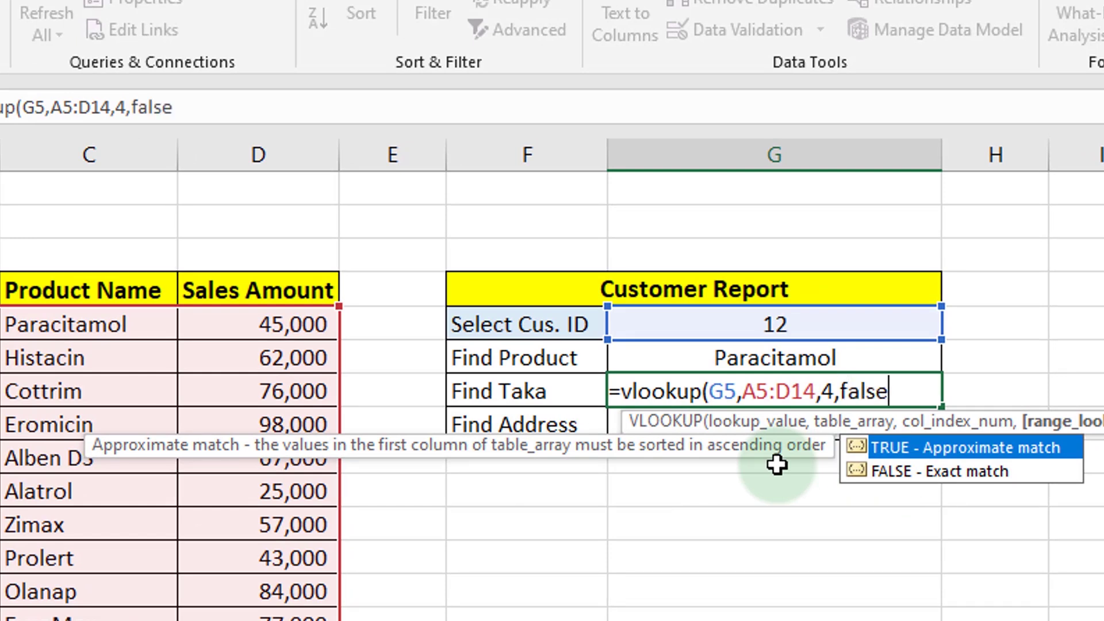
{"action": "type", "text": ")"}
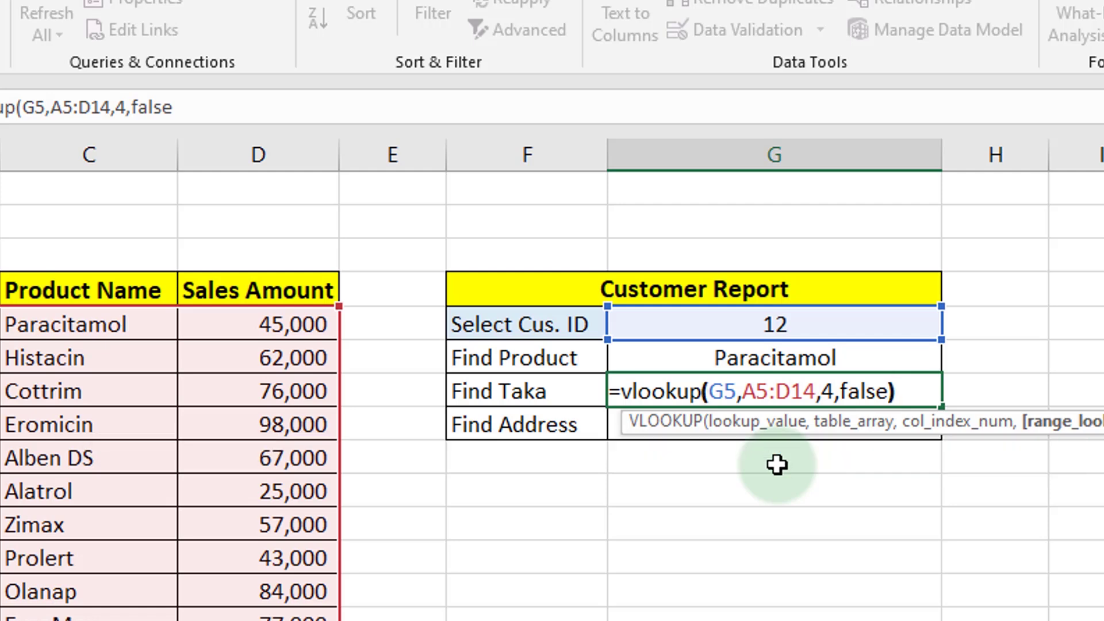
{"action": "key", "text": "Return"}
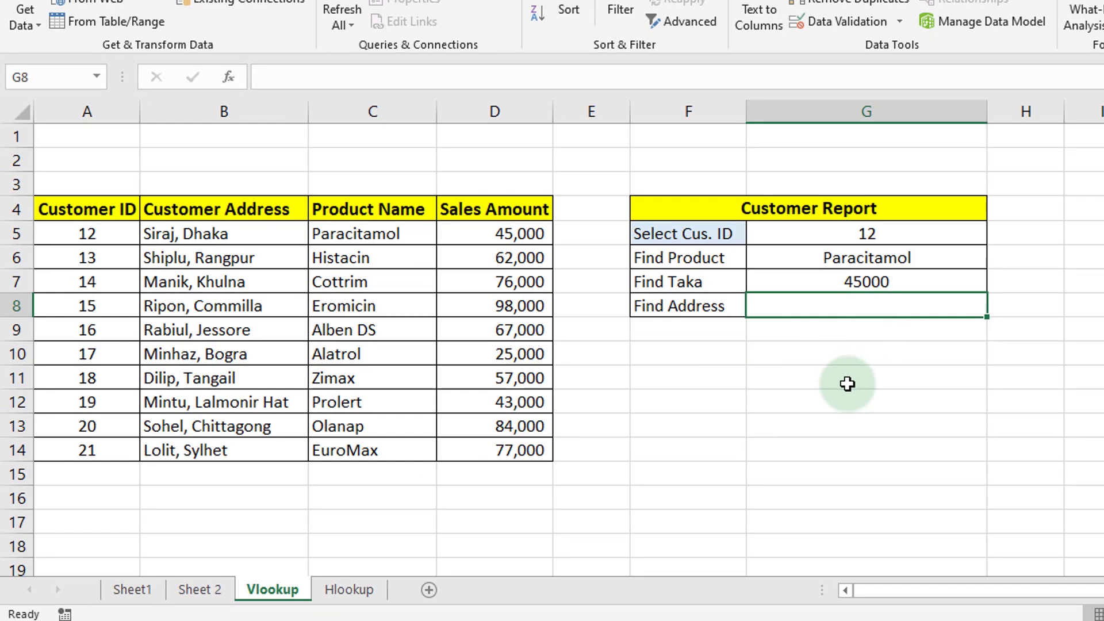
Begin a VLOOKUP formula in the Find Address cell G8 with G5 as the lookup value
{"action": "type", "text": "="}
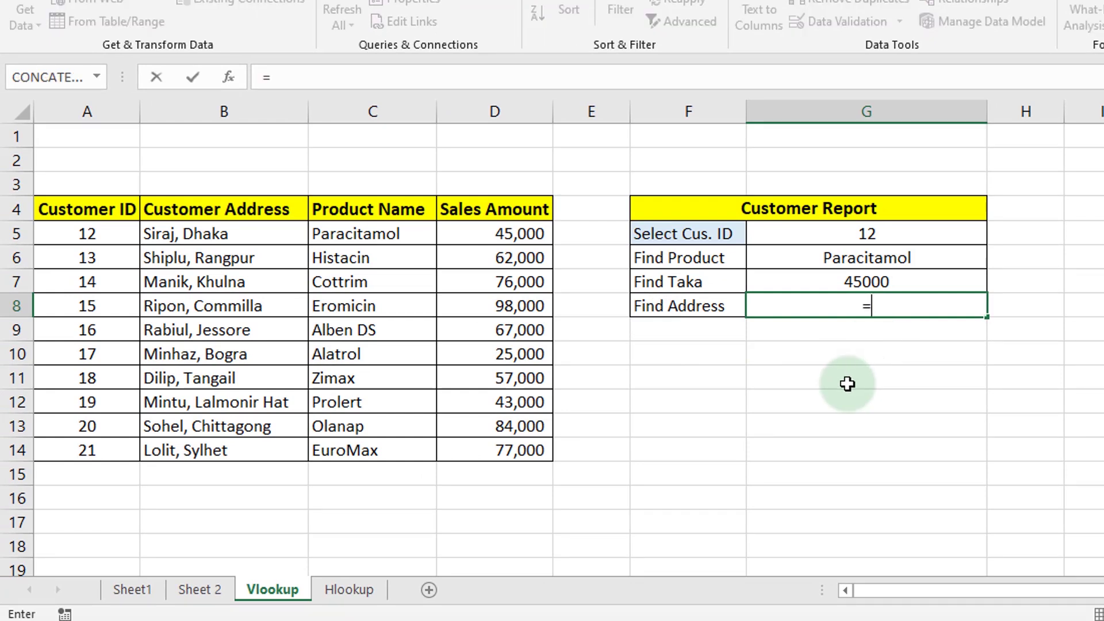
{"action": "type", "text": "vl"}
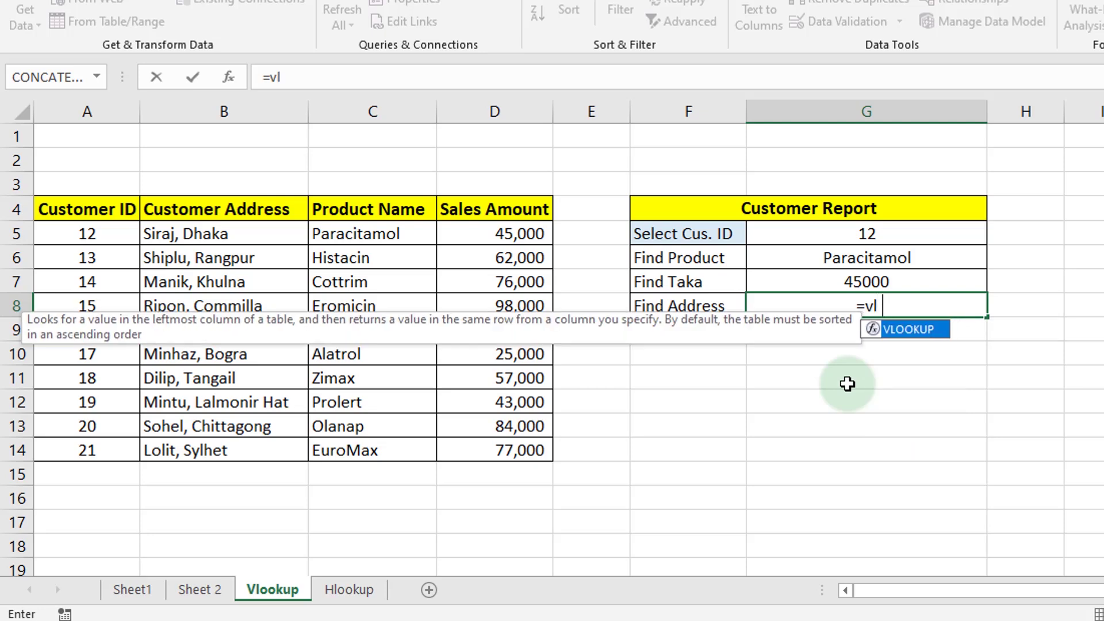
{"action": "type", "text": "ookup"}
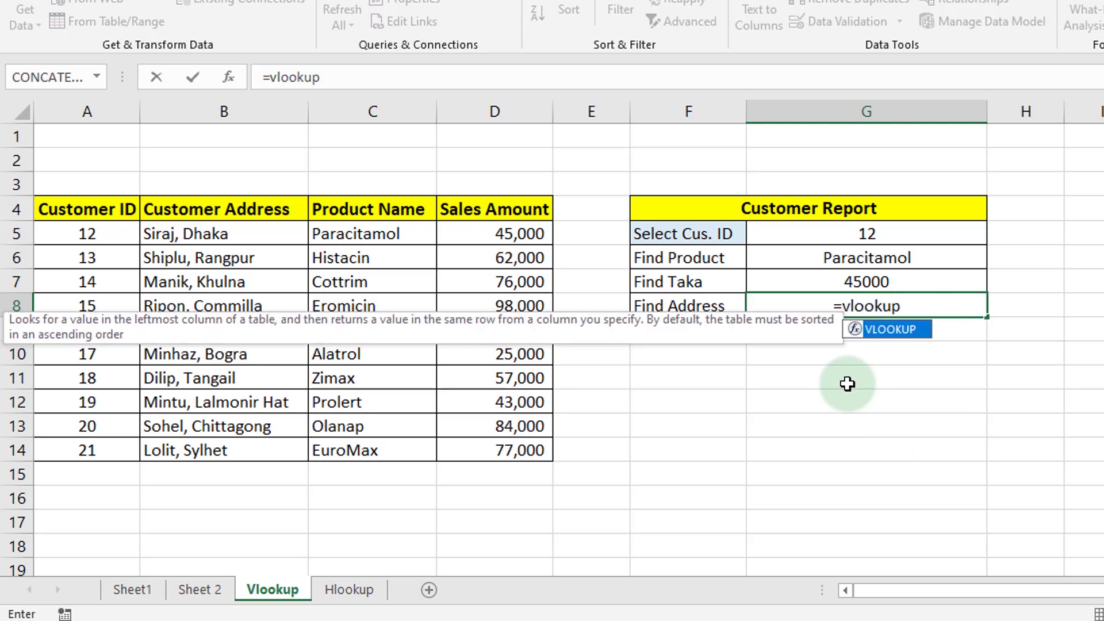
{"action": "type", "text": "("}
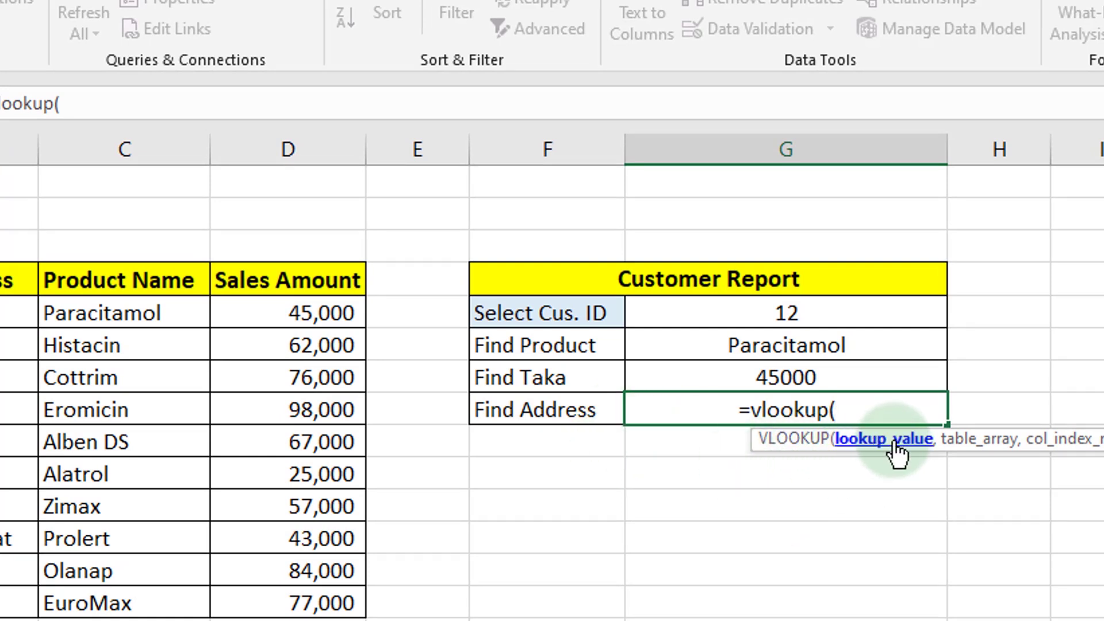
{"action": "left_click", "coordinate": [805, 313]}
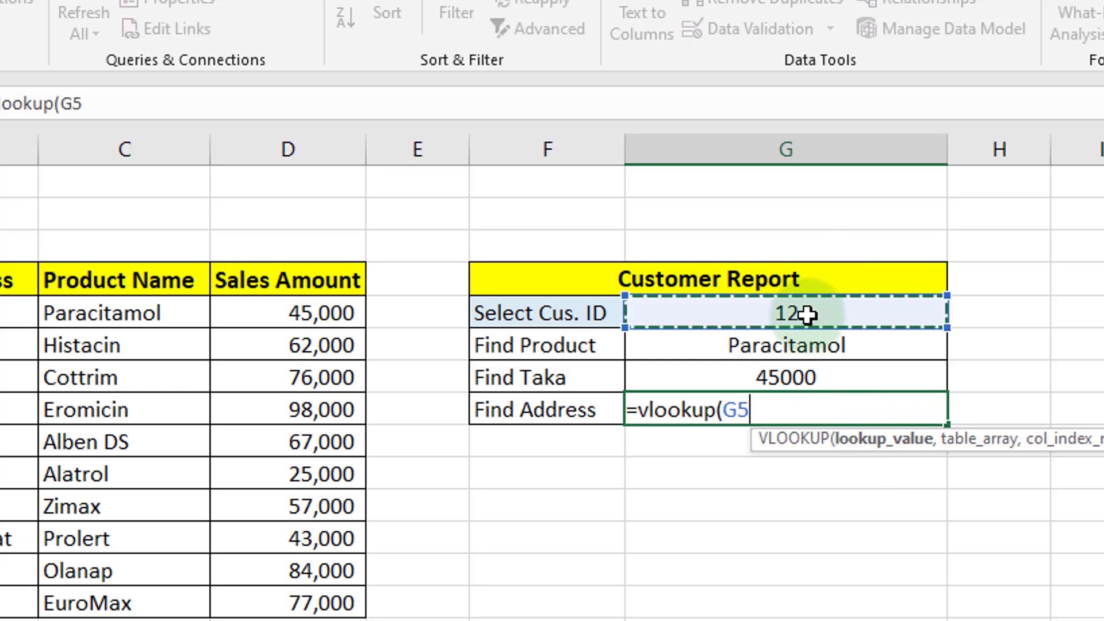
{"action": "type", "text": ","}
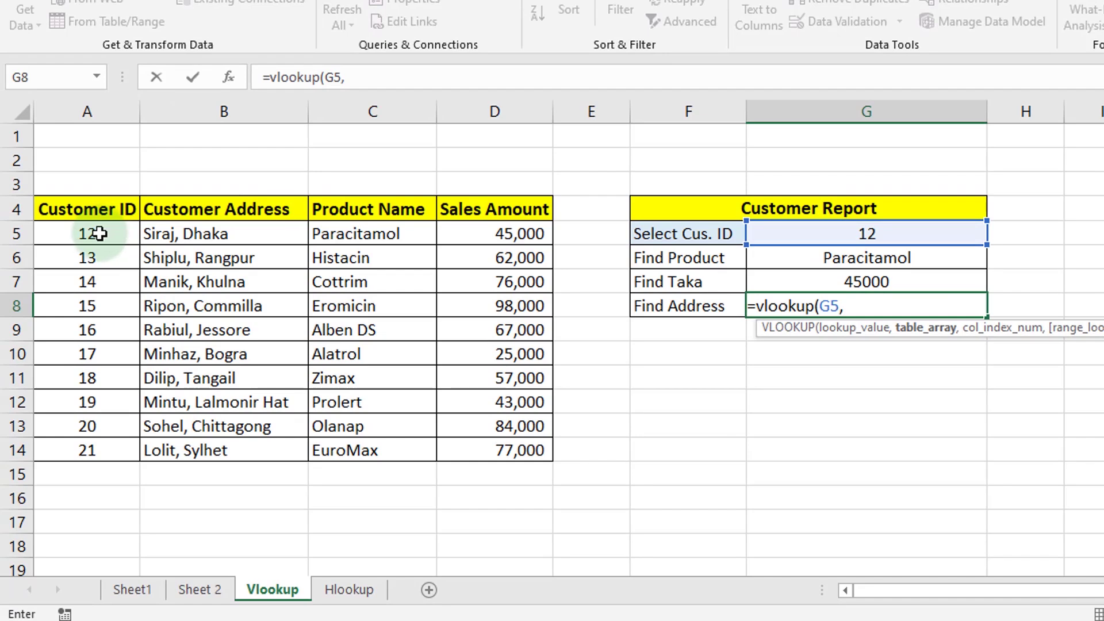
Complete the G8 formula with table array A5:D14, column index 2 and FALSE for an exact match
{"action": "left_click", "coordinate": [100, 233]}
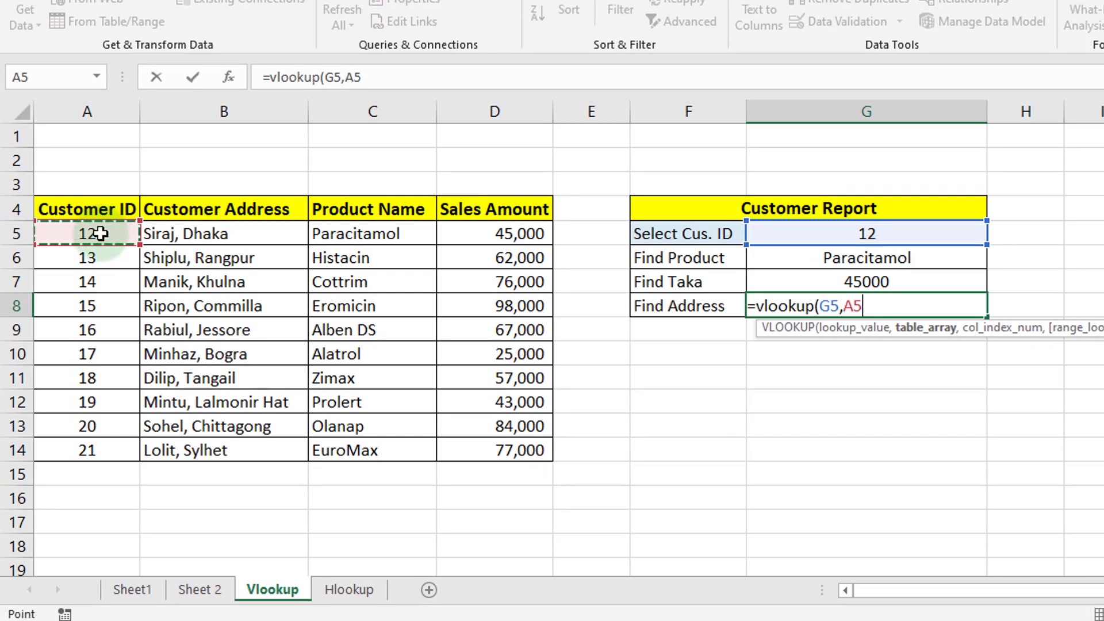
{"action": "key", "text": "ctrl+shift+Down"}
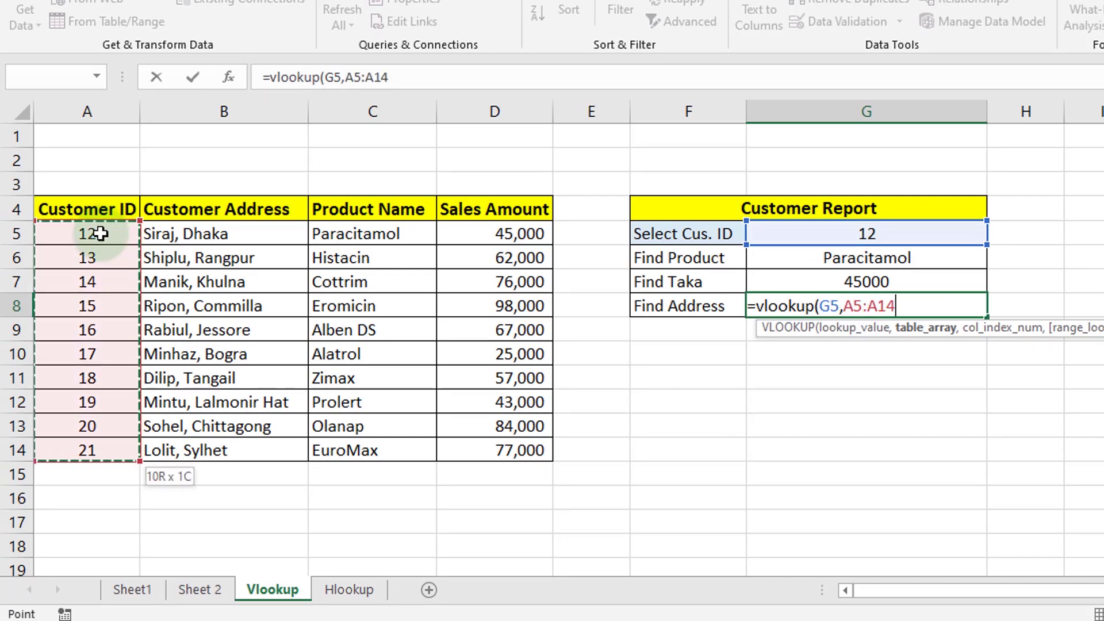
{"action": "key", "text": "ctrl+shift+Right"}
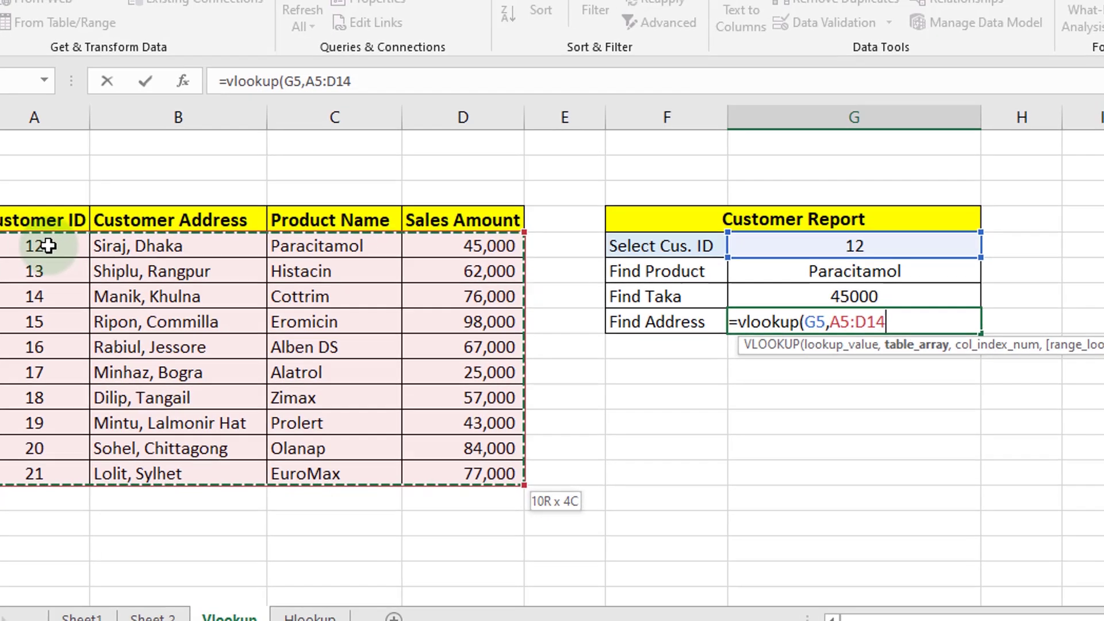
{"action": "type", "text": ","}
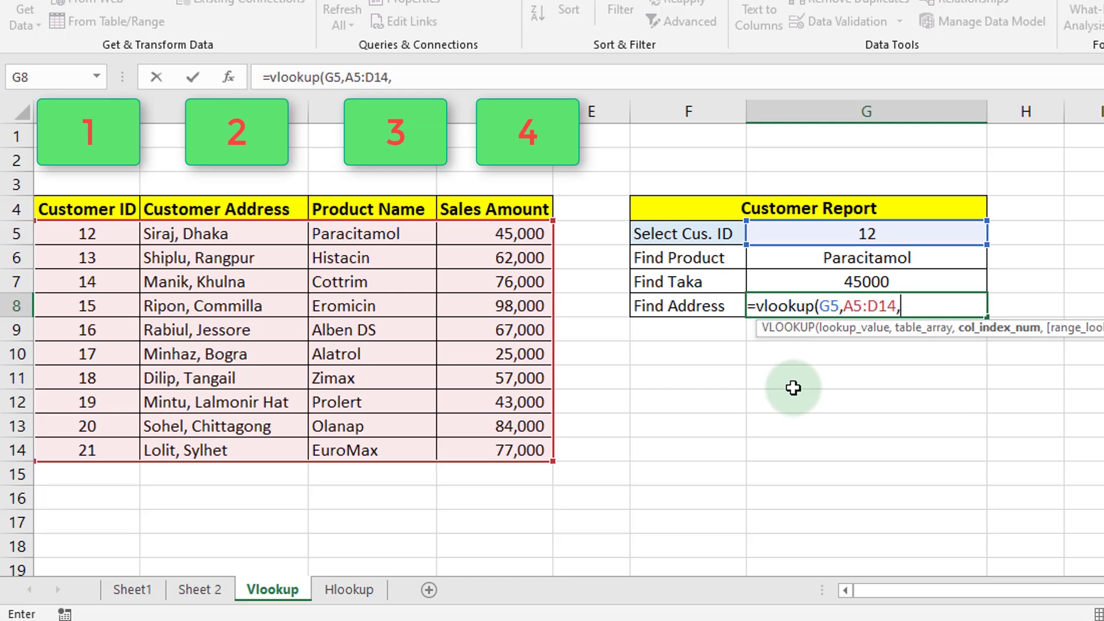
{"action": "type", "text": ","}
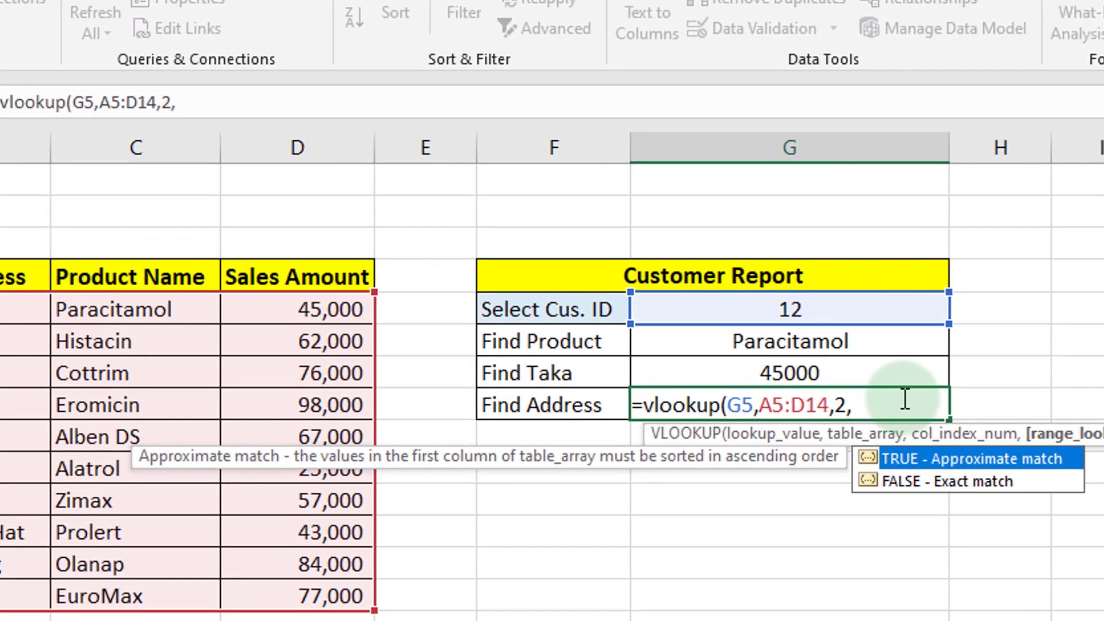
{"action": "type", "text": "false"}
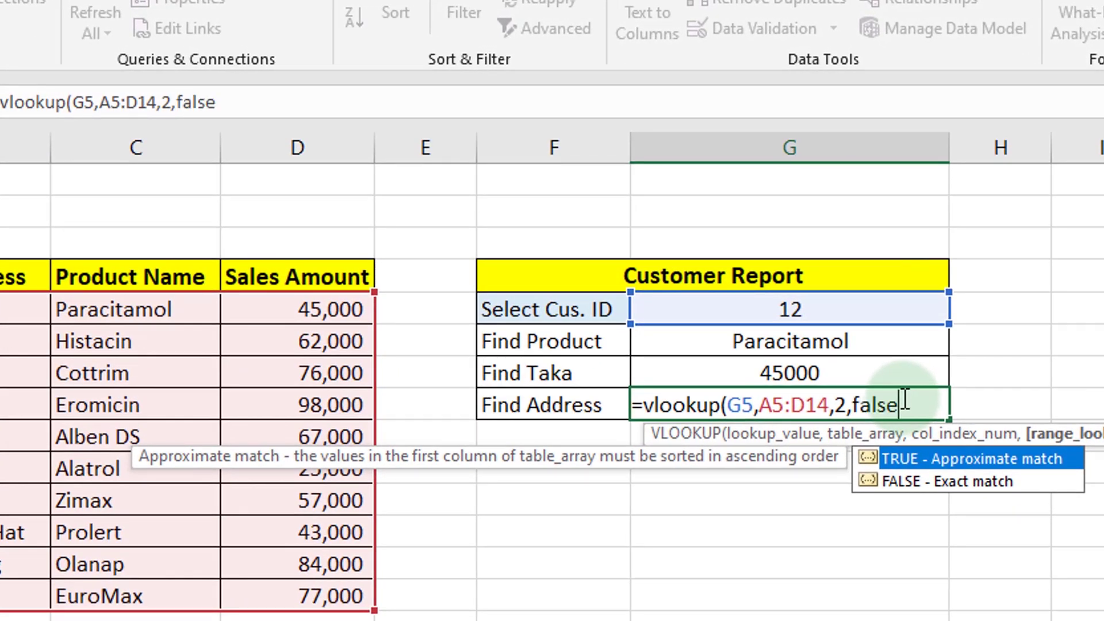
{"action": "type", "text": ")"}
{"action": "key", "text": "Return"}
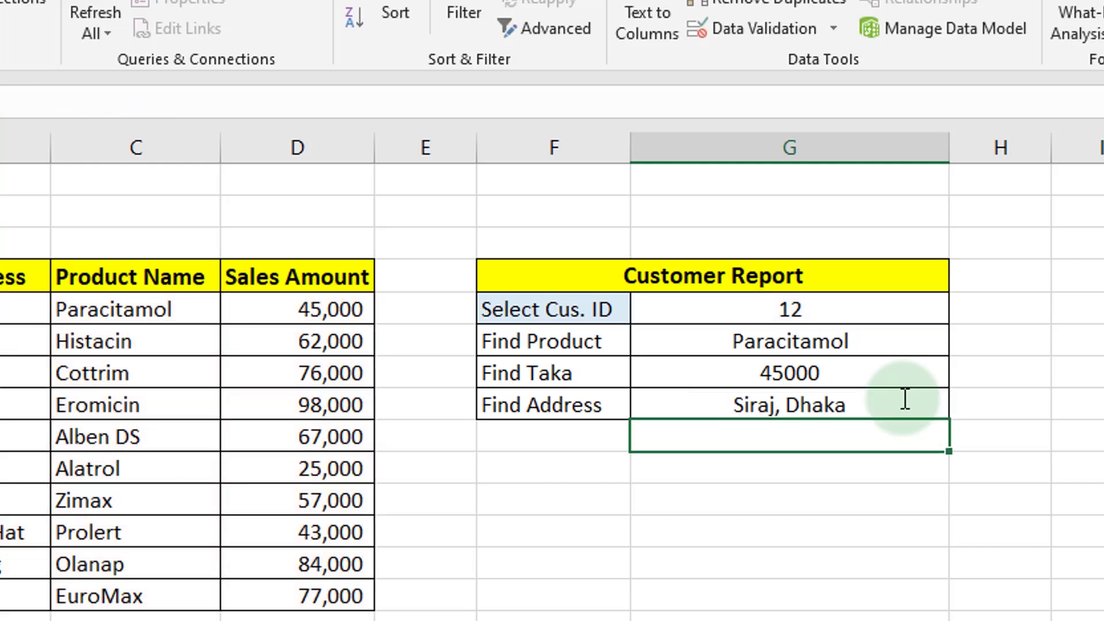
{"action": "left_click", "coordinate": [820, 558]}
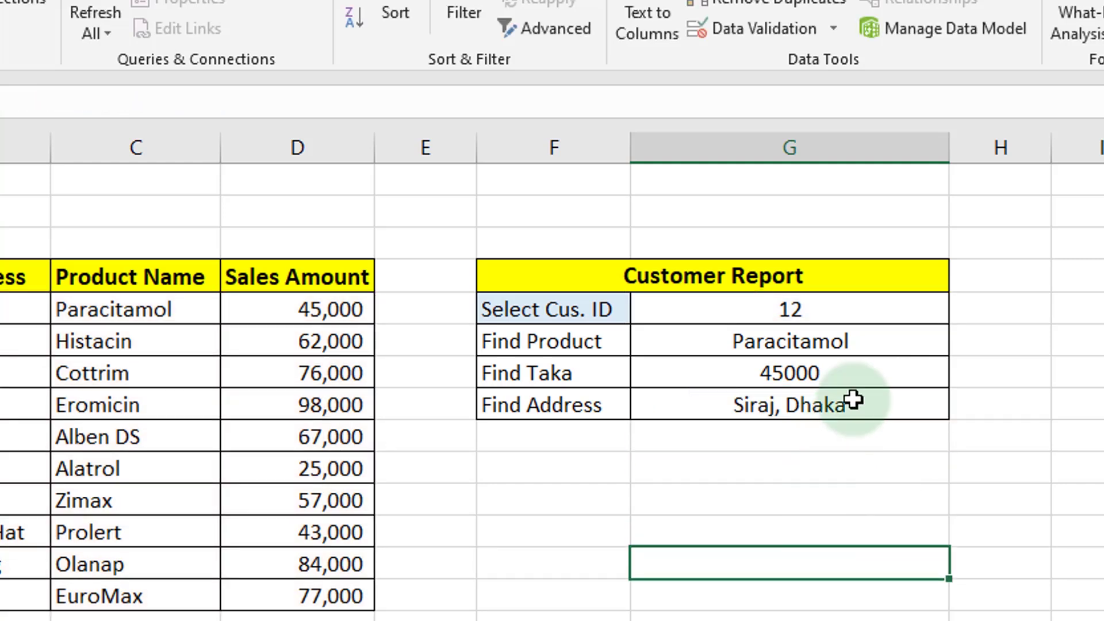
Choose the customer ID from row 9 in the G5 dropdown and select A9:D9 to compare it with the report
{"action": "left_click", "coordinate": [889, 311]}
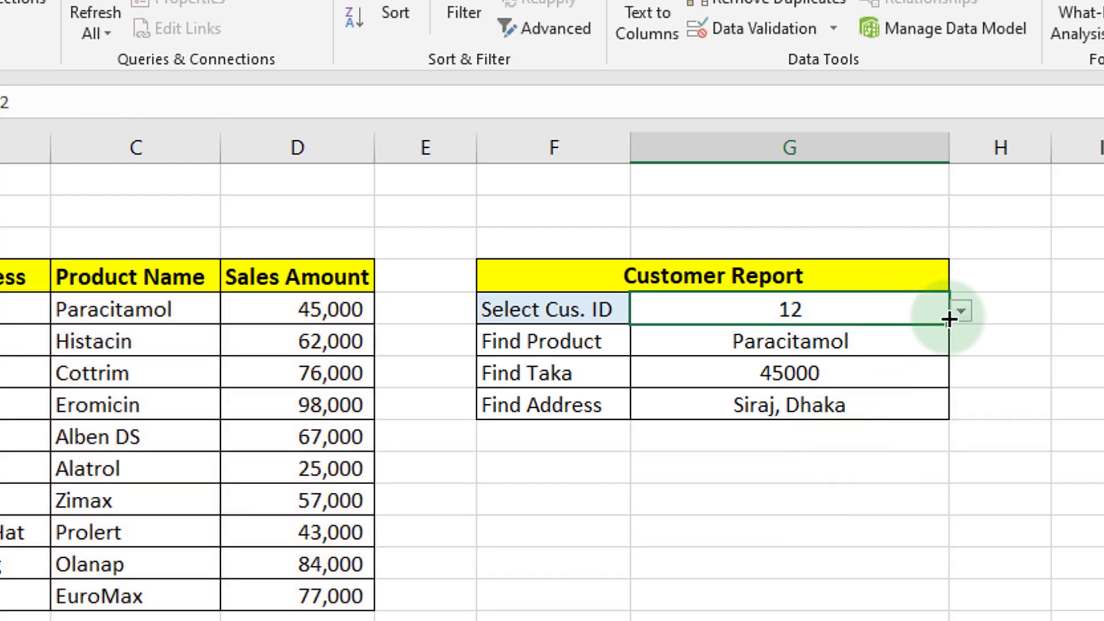
{"action": "left_click", "coordinate": [961, 311]}
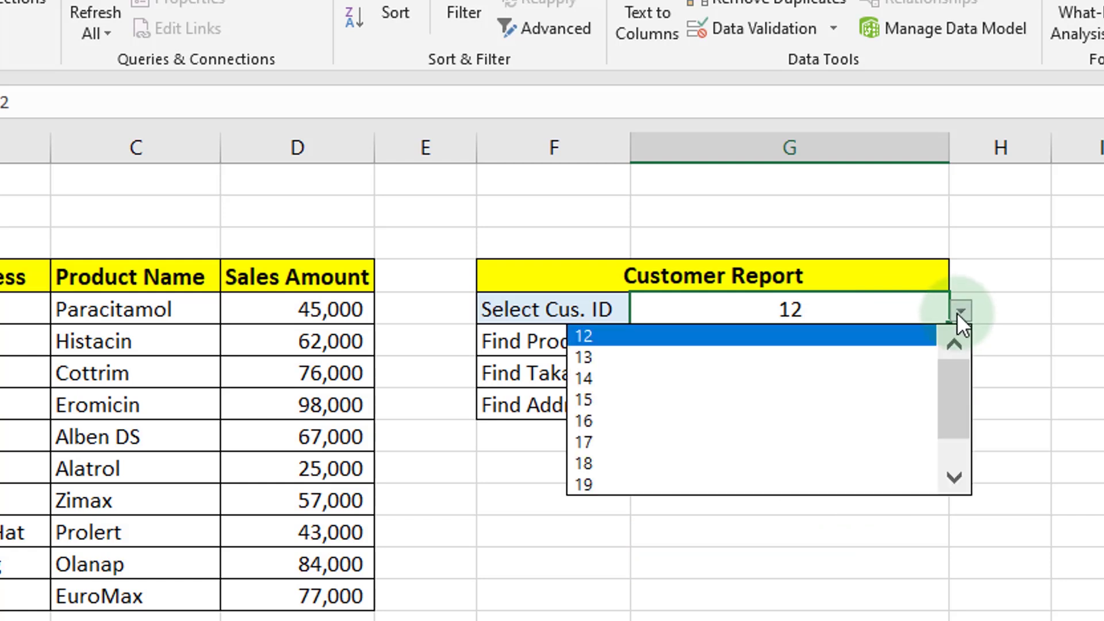
{"action": "left_click", "coordinate": [612, 420]}
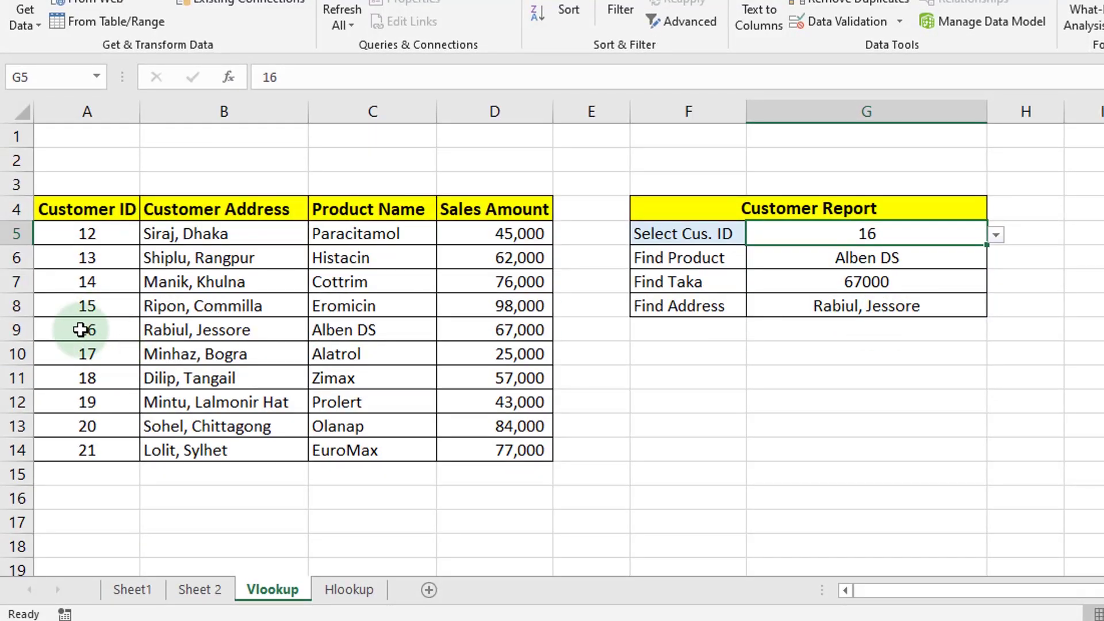
{"action": "left_click_drag", "start_coordinate": [59, 327], "coordinate": [472, 331]}
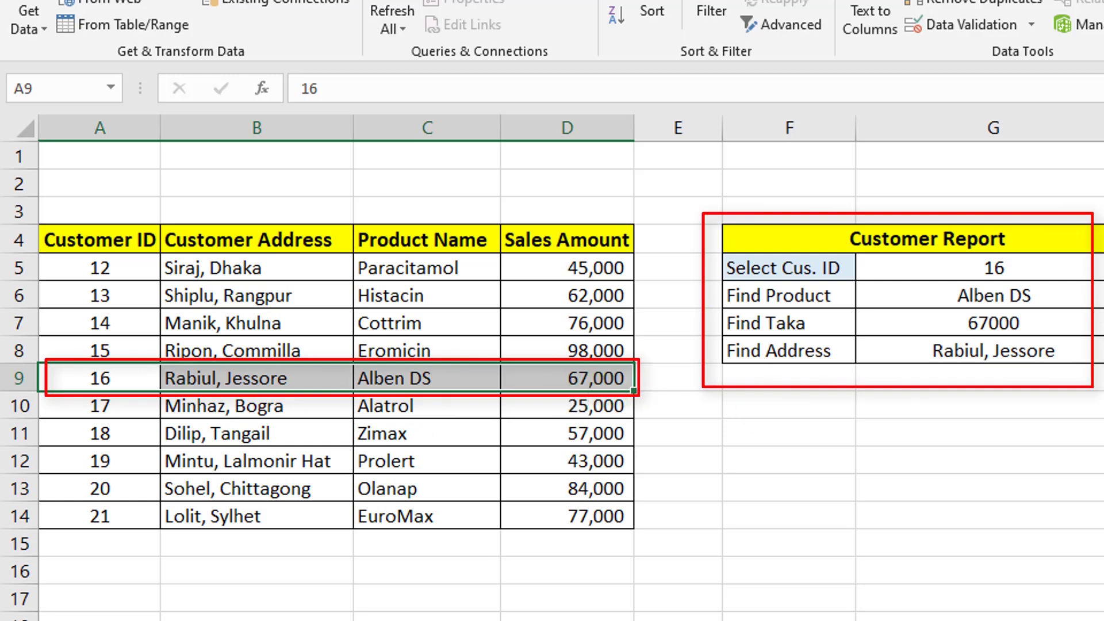
Choose the customer ID from row 13 in the G5 dropdown and select A13:D13 to compare it with the report
{"action": "left_click", "coordinate": [1084, 274]}
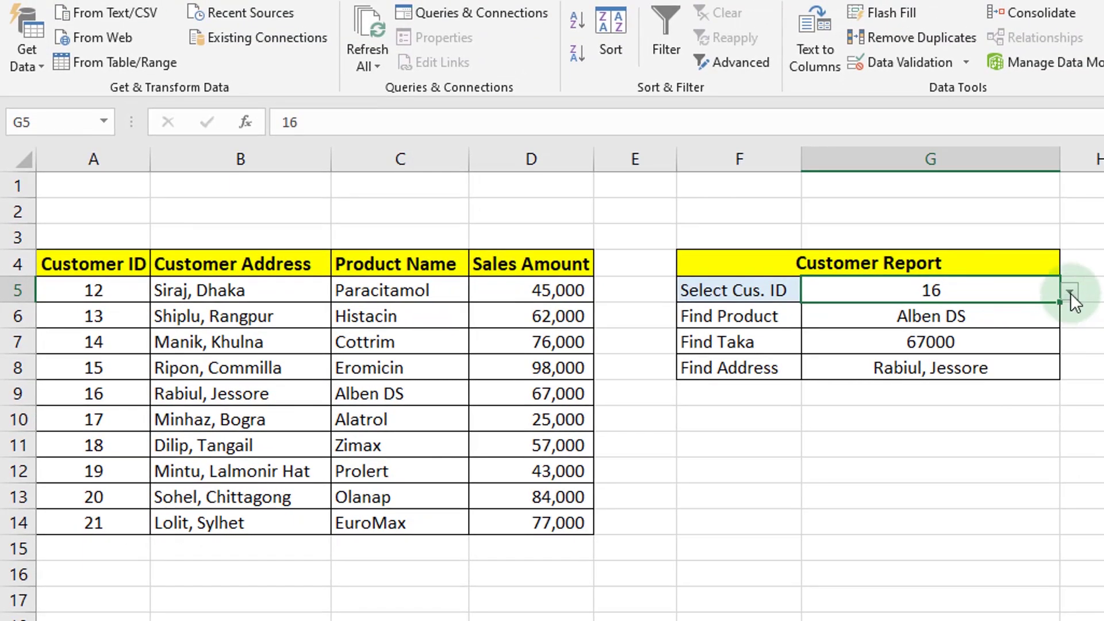
{"action": "left_click", "coordinate": [1070, 292]}
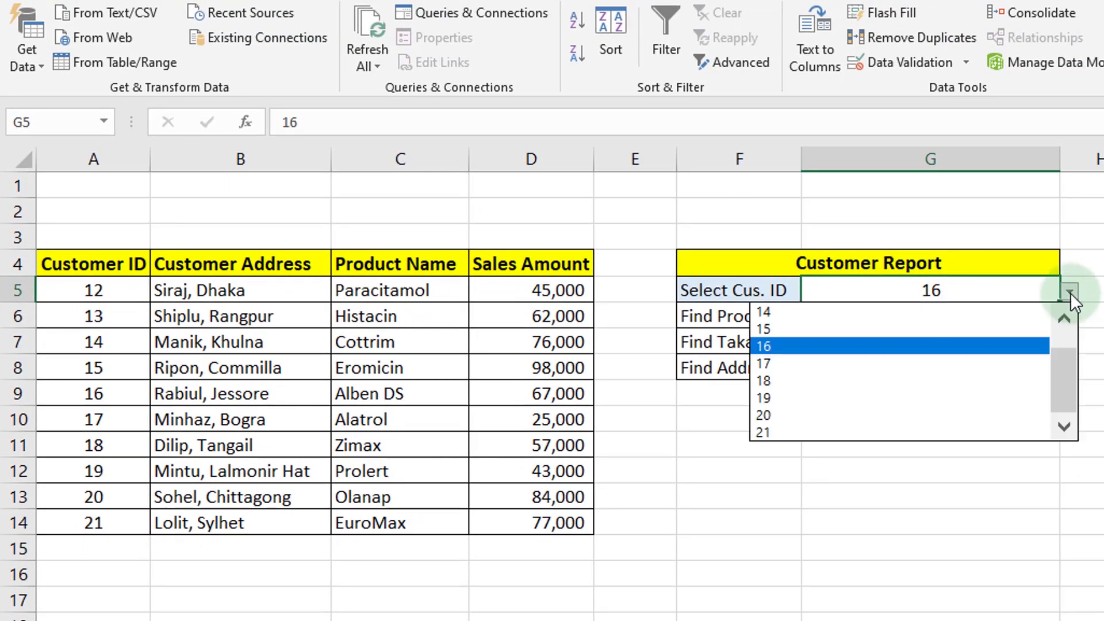
{"action": "left_click", "coordinate": [803, 415]}
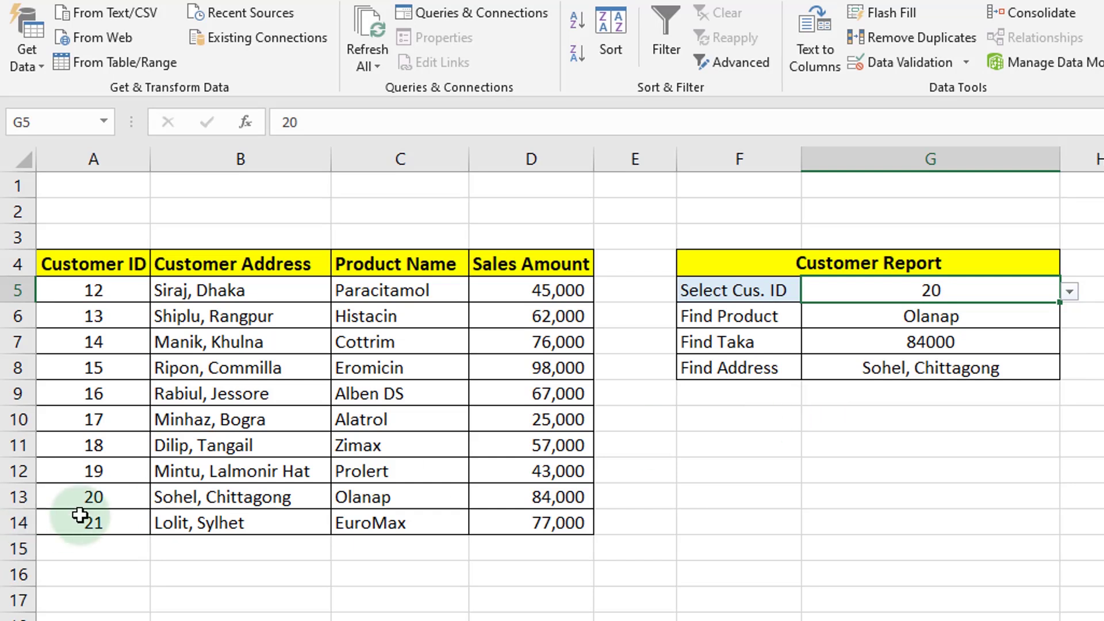
{"action": "left_click_drag", "start_coordinate": [74, 496], "coordinate": [552, 496]}
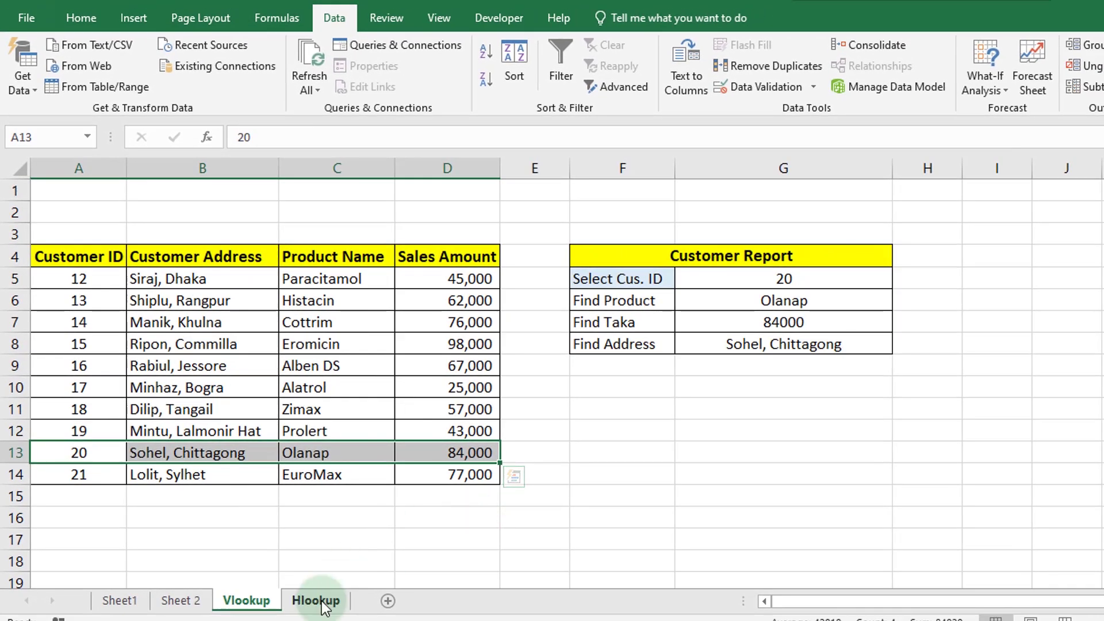
On the Hlookup sheet, add List data validation to the customer ID cell C4 with source =$B$10:$K$10
{"action": "left_click", "coordinate": [316, 601]}
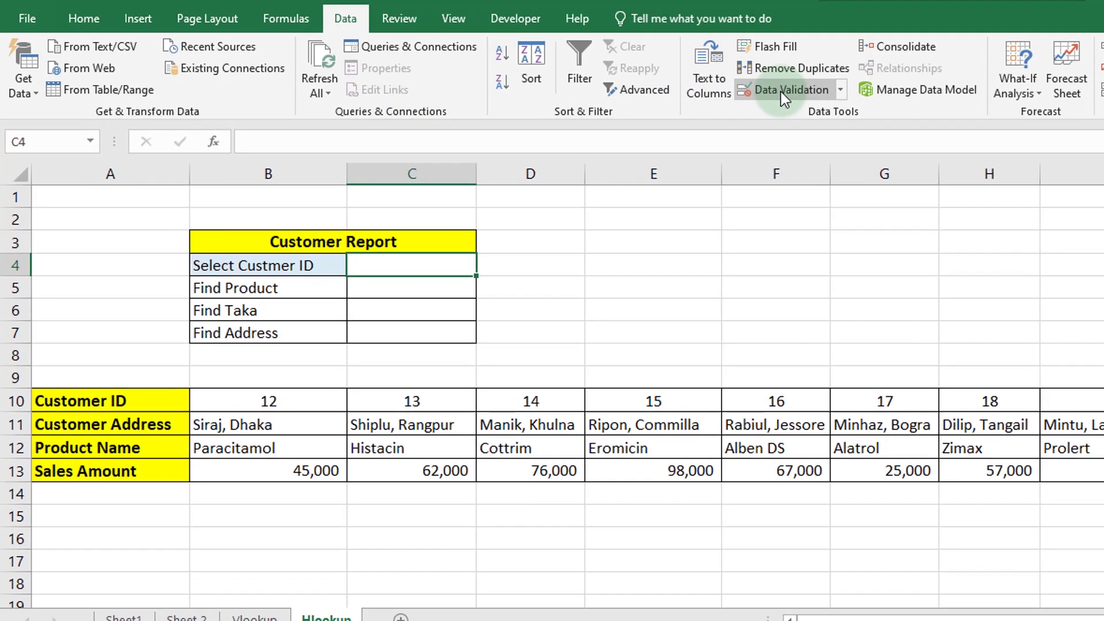
{"action": "left_click", "coordinate": [782, 94]}
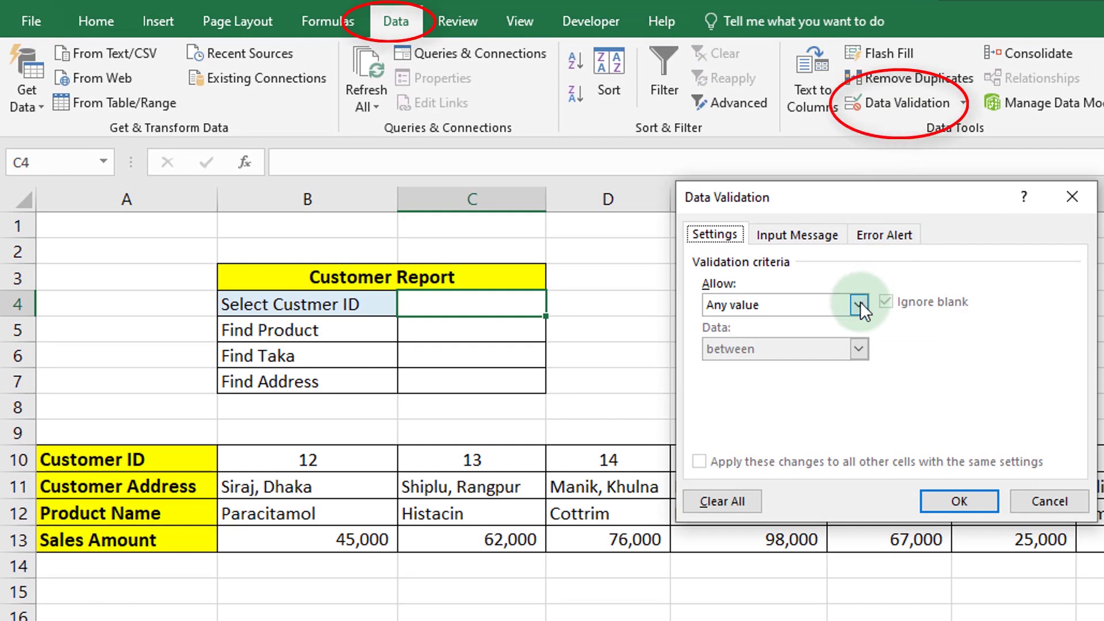
{"action": "left_click", "coordinate": [861, 304]}
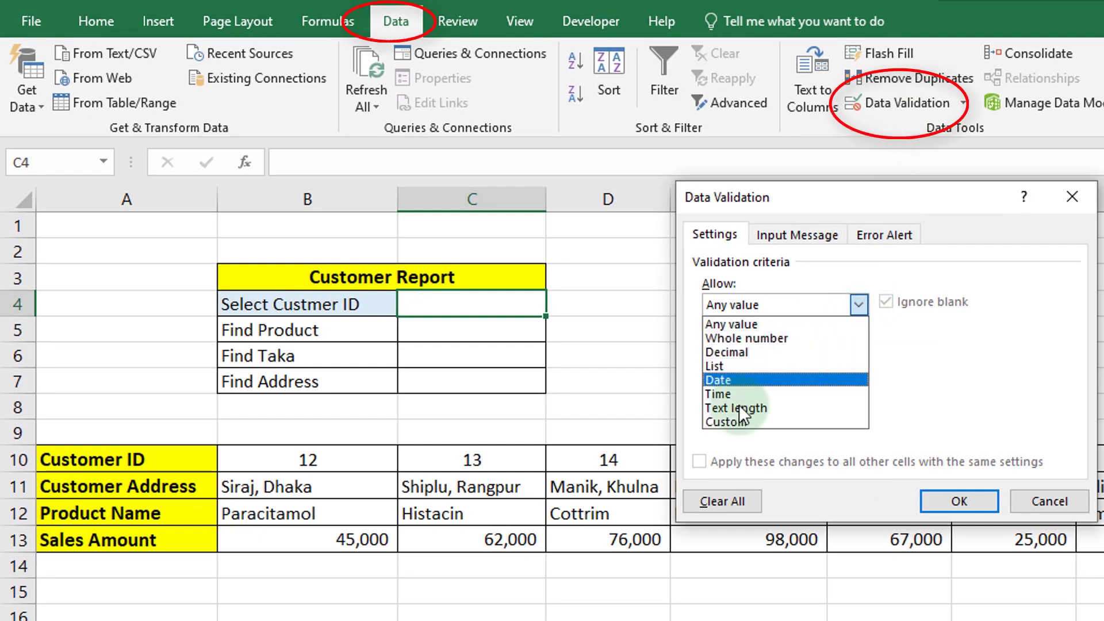
{"action": "left_click", "coordinate": [723, 366]}
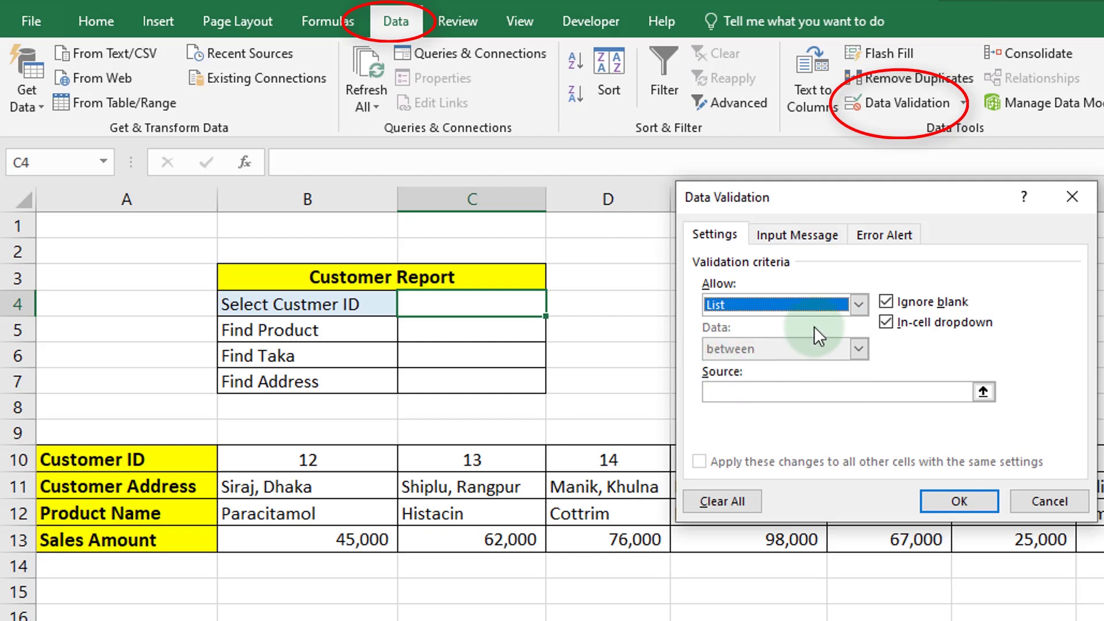
{"action": "left_click", "coordinate": [740, 392]}
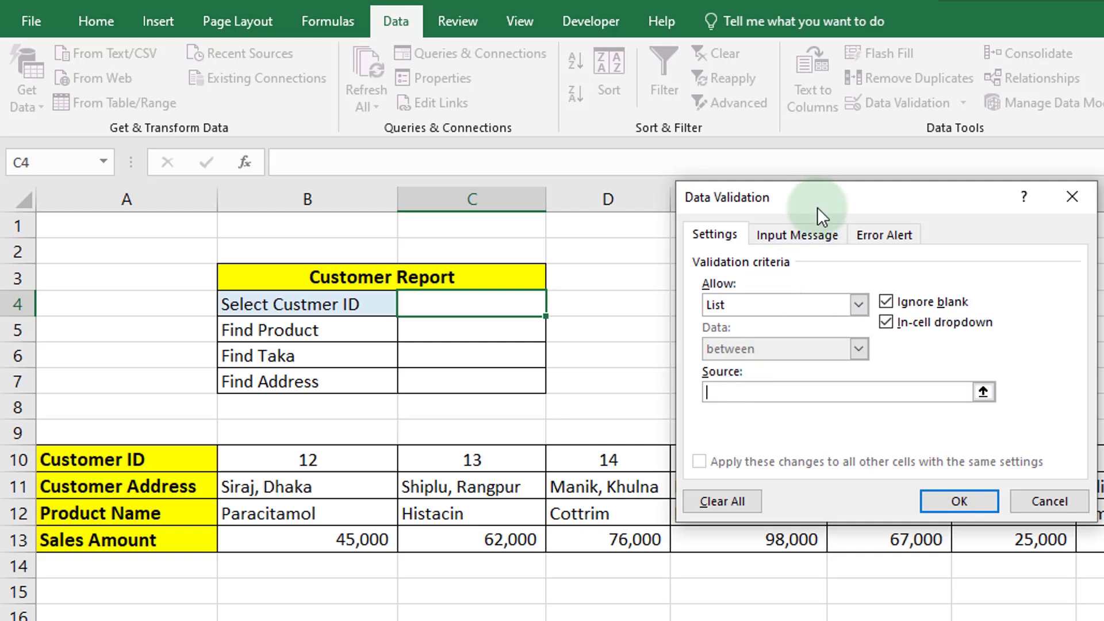
{"action": "left_click_drag", "start_coordinate": [817, 207], "coordinate": [751, 111]}
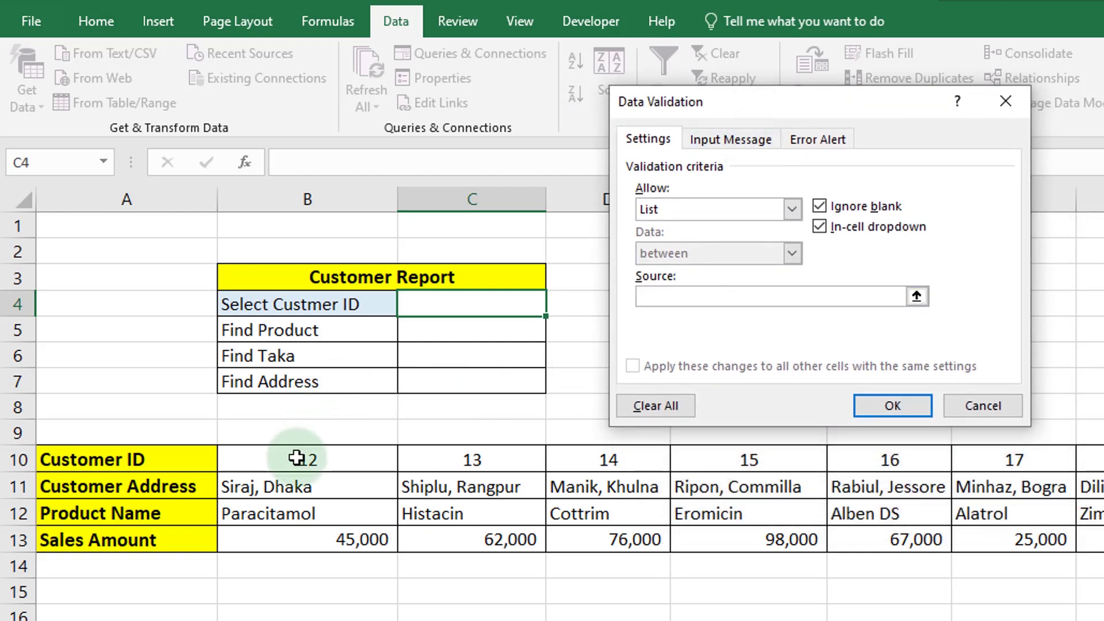
{"action": "left_click", "coordinate": [326, 461]}
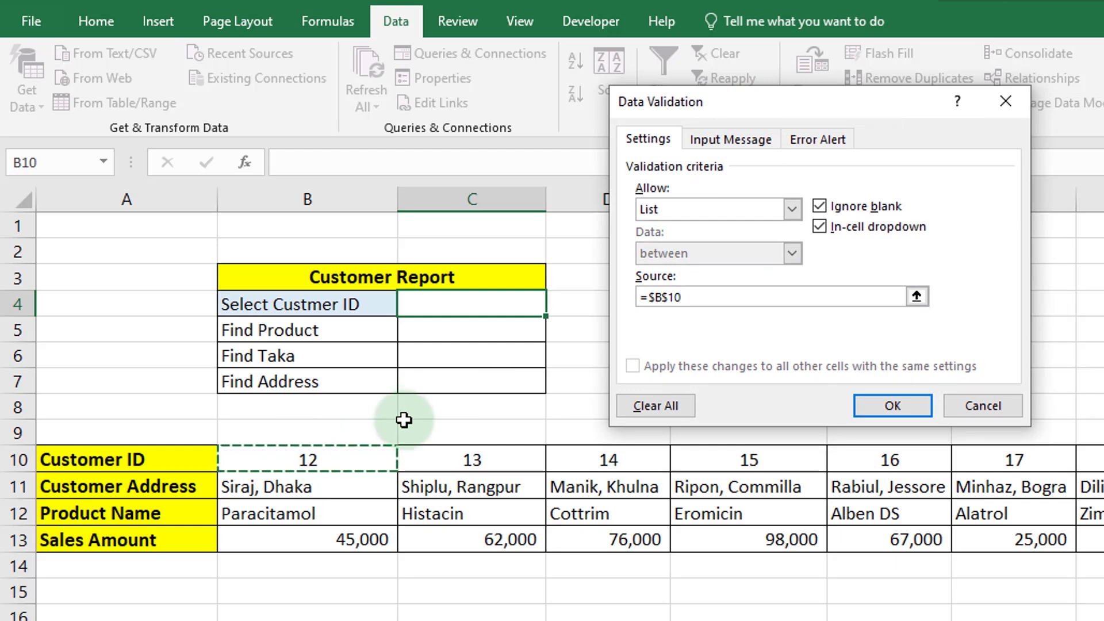
{"action": "key", "text": "ctrl+shift+Right"}
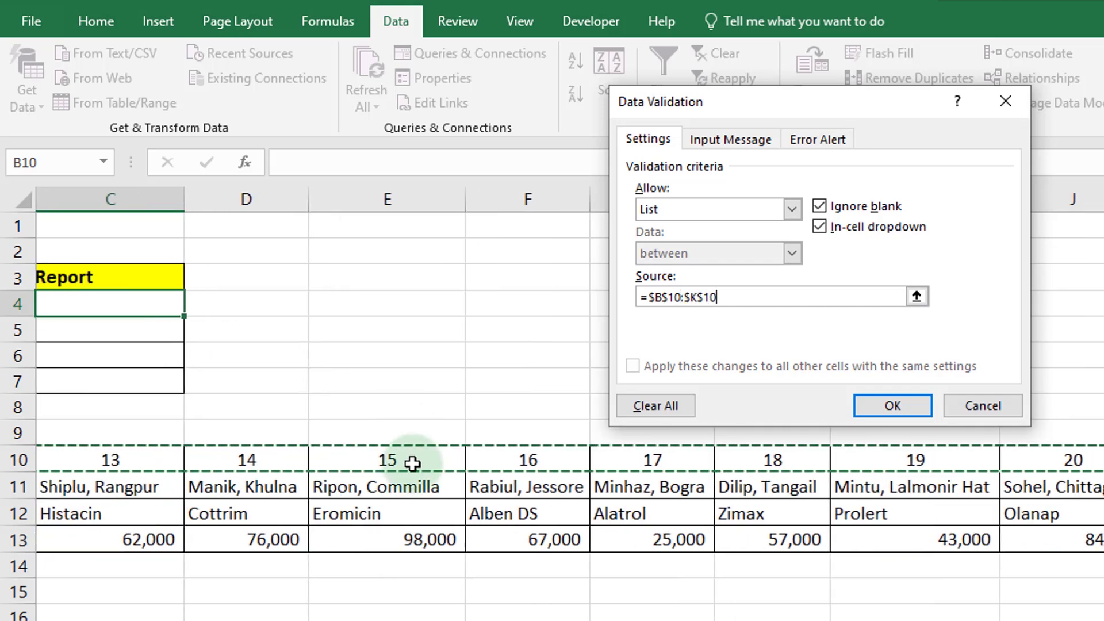
{"action": "left_click", "coordinate": [899, 408]}
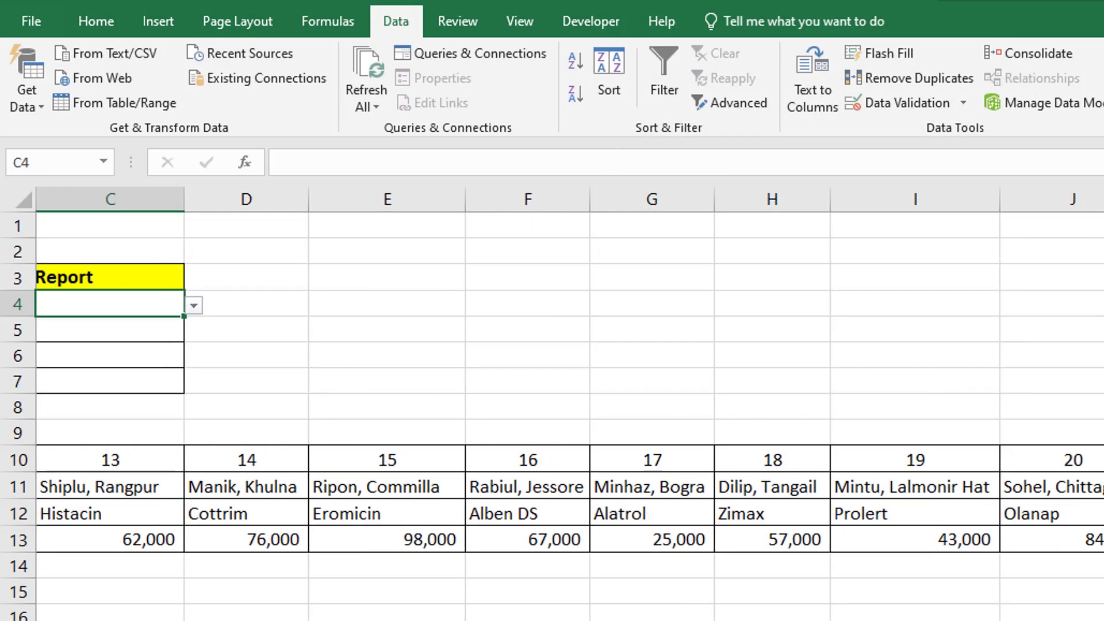
Choose the first customer ID from the C4 dropdown and select the Find Product cell C5
{"action": "scroll", "coordinate": [569, 403], "scroll_direction": "left", "scroll_amount": 2}
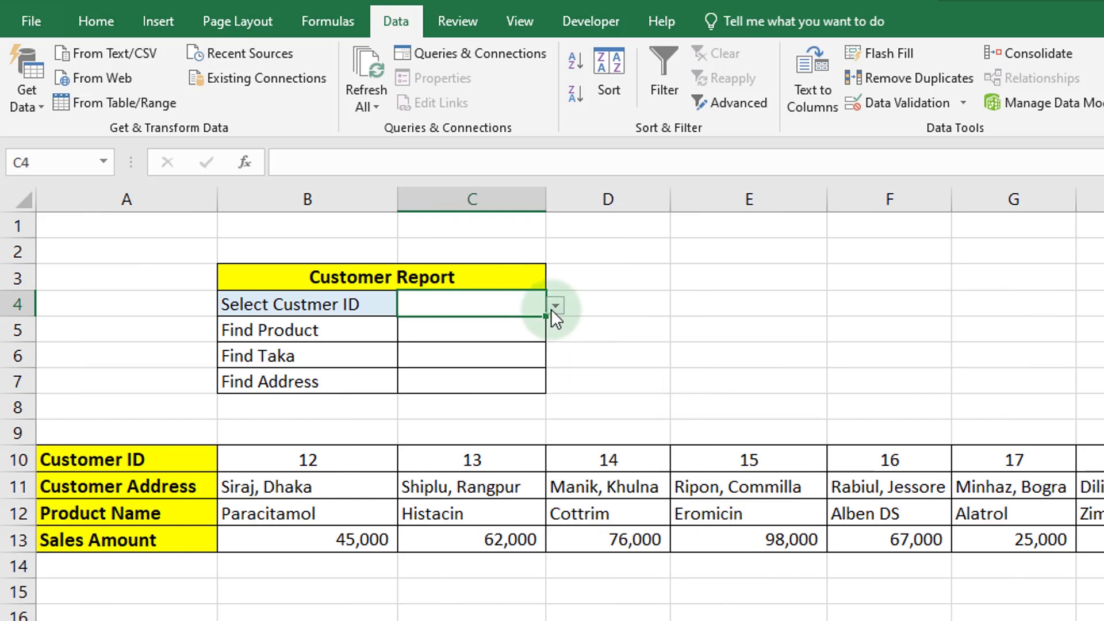
{"action": "left_click", "coordinate": [556, 306]}
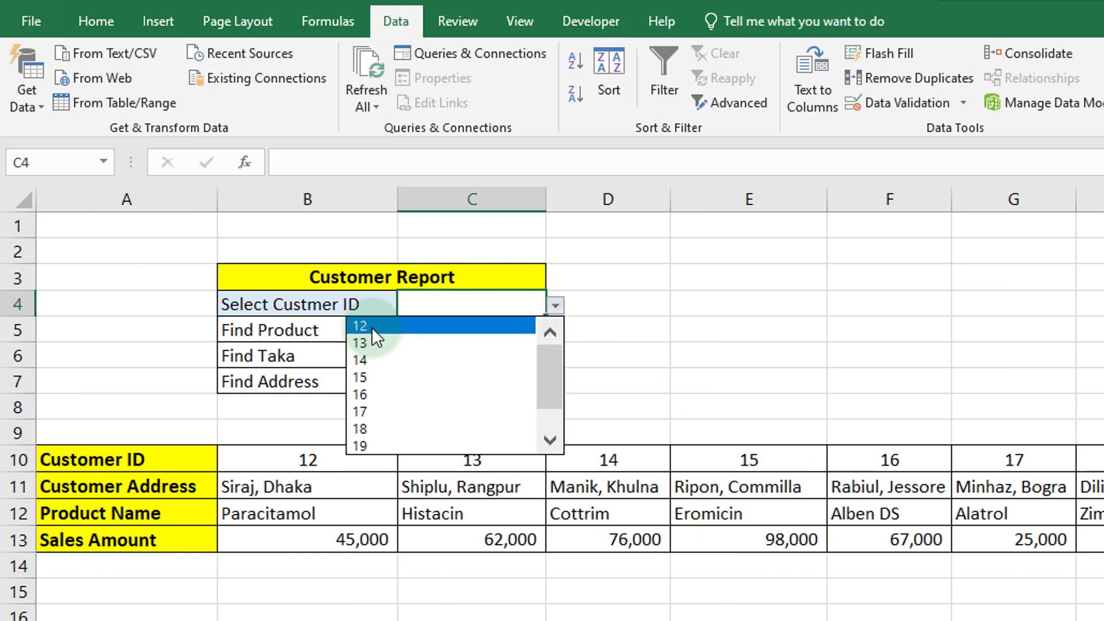
{"action": "left_click", "coordinate": [378, 322]}
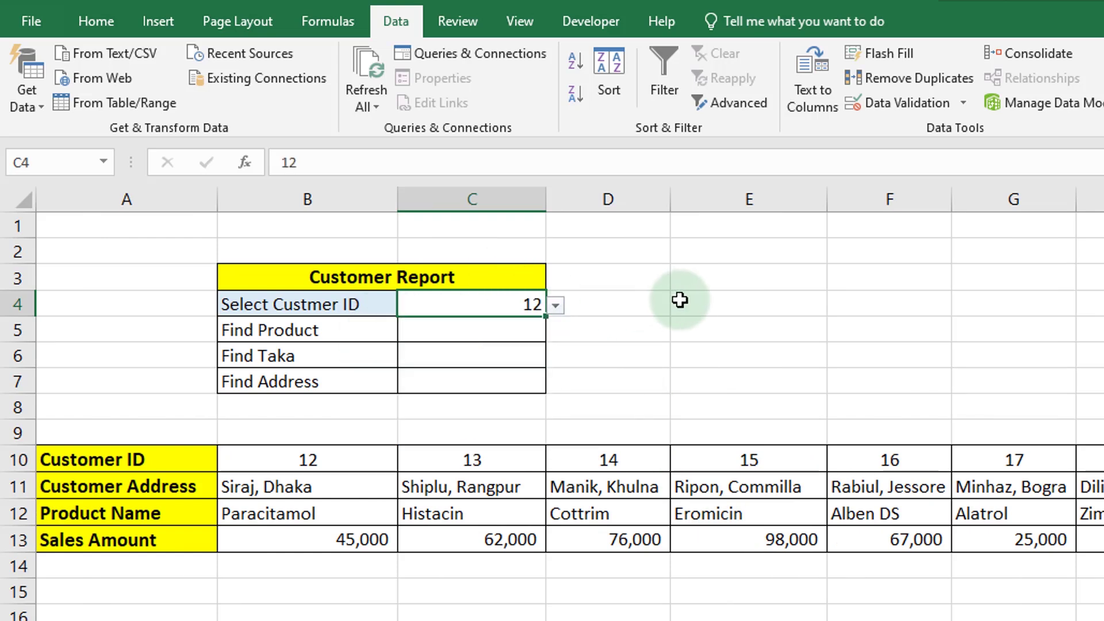
{"action": "left_click", "coordinate": [495, 333]}
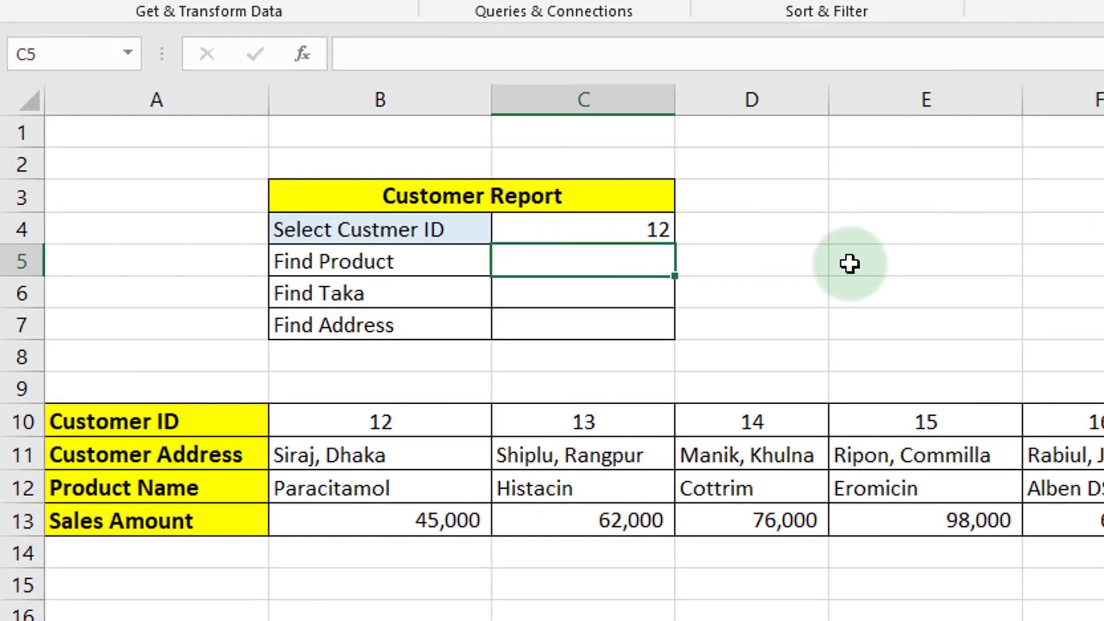
Enter =hlookup(C4,B10:K13,3,false) in the Find Product cell C5 to return the product name for the selected customer ID
{"action": "type", "text": "="}
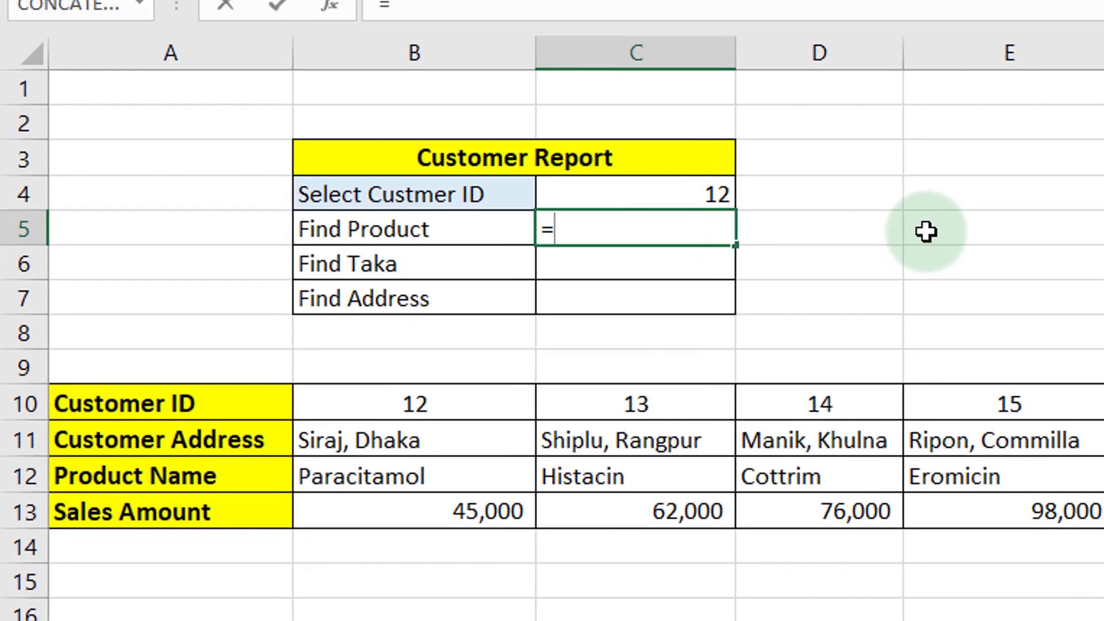
{"action": "type", "text": "hlookup"}
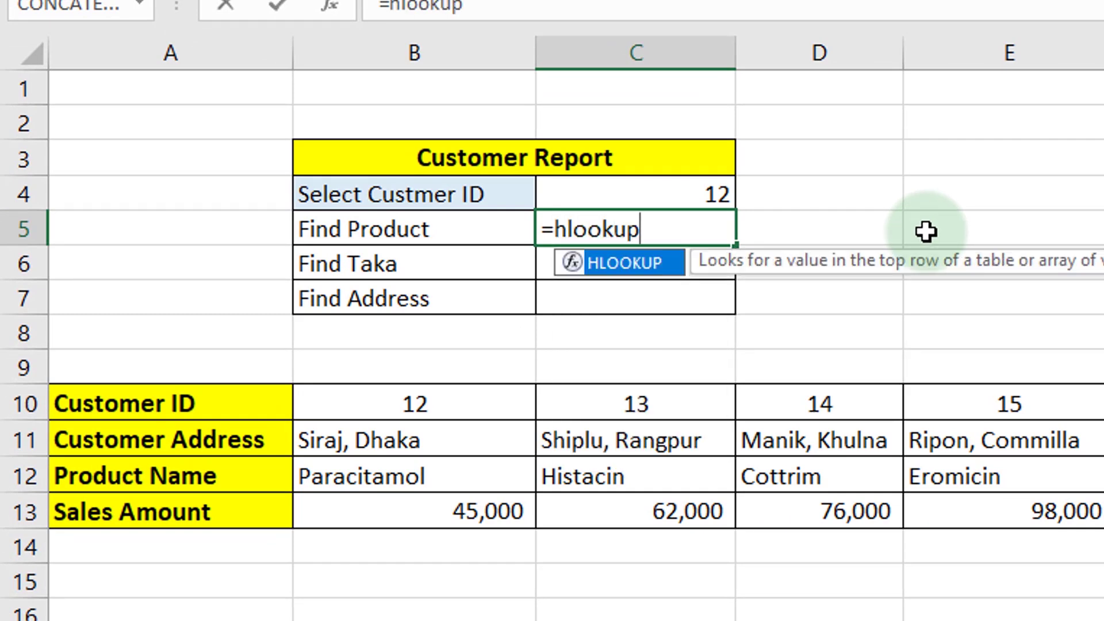
{"action": "type", "text": "("}
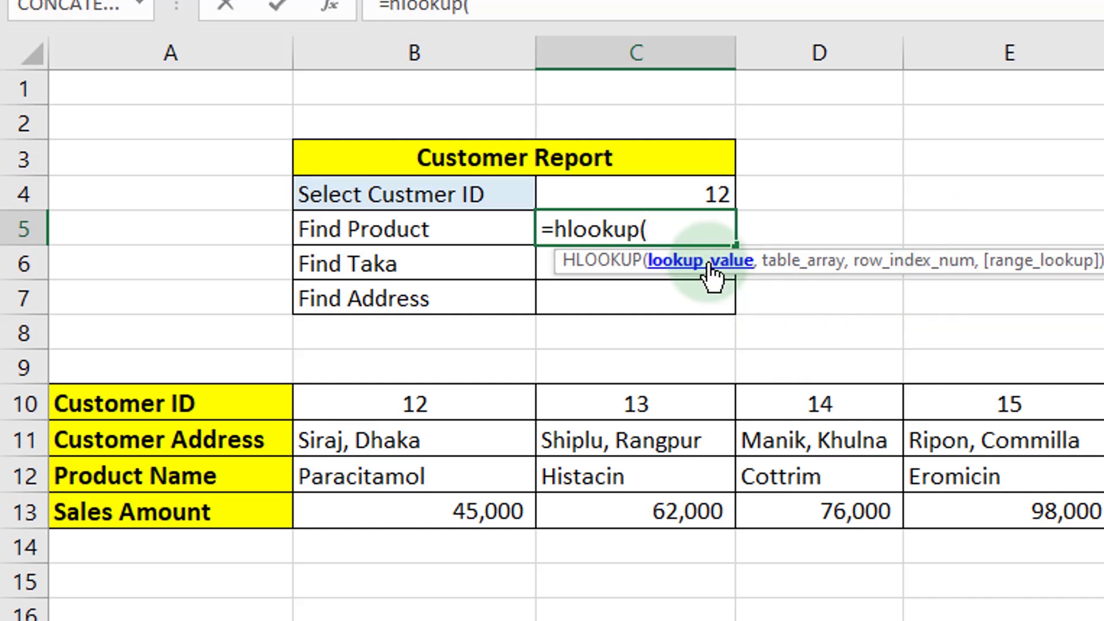
{"action": "left_click", "coordinate": [702, 194]}
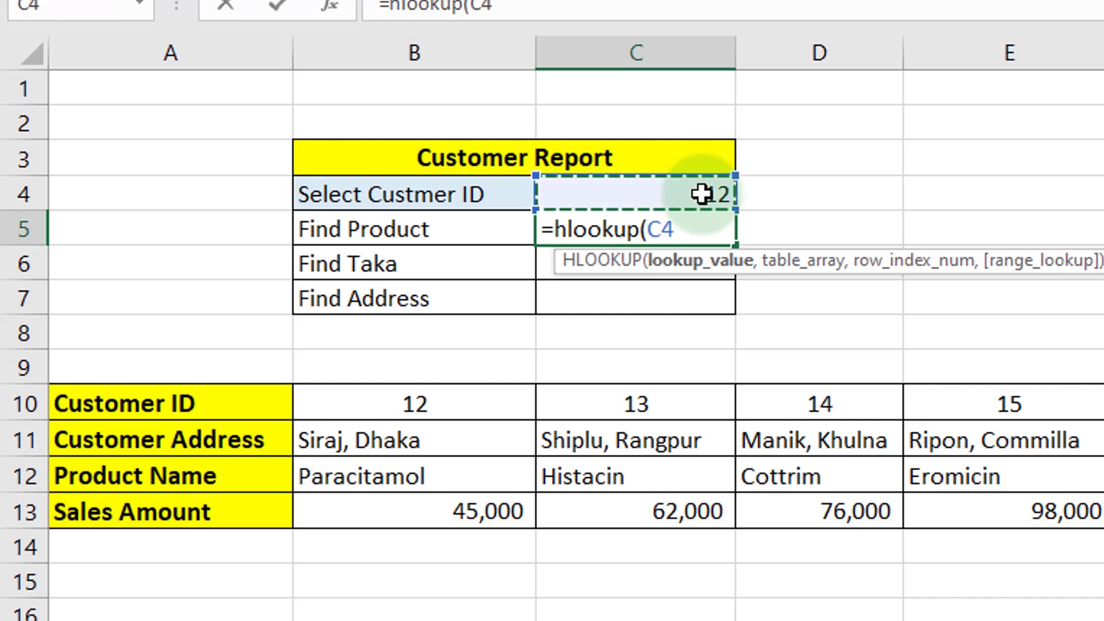
{"action": "type", "text": ","}
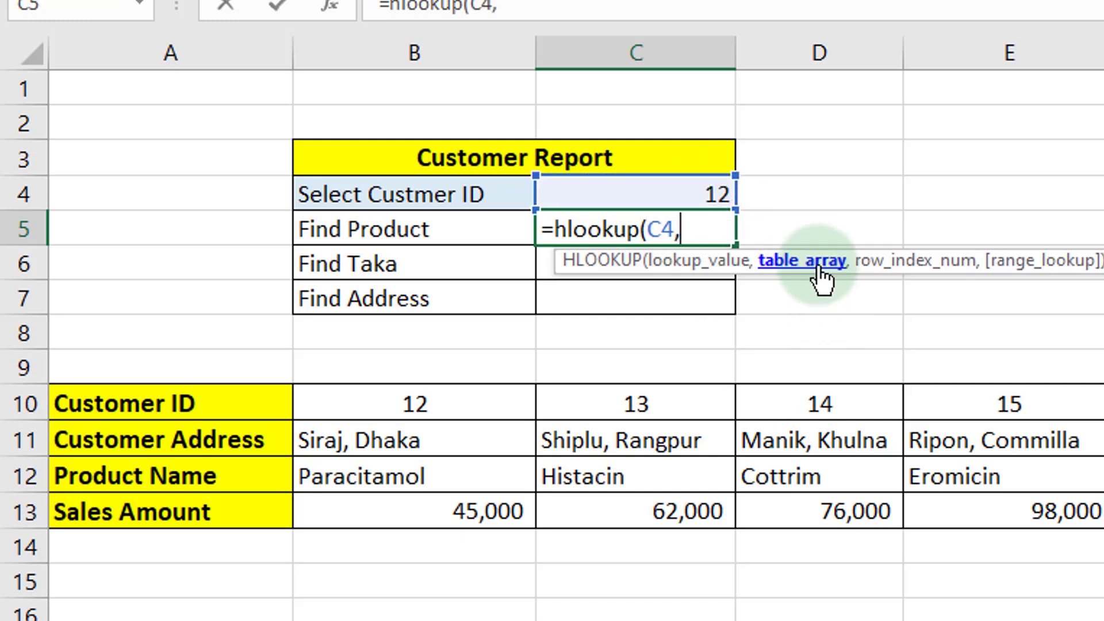
{"action": "left_click", "coordinate": [452, 406]}
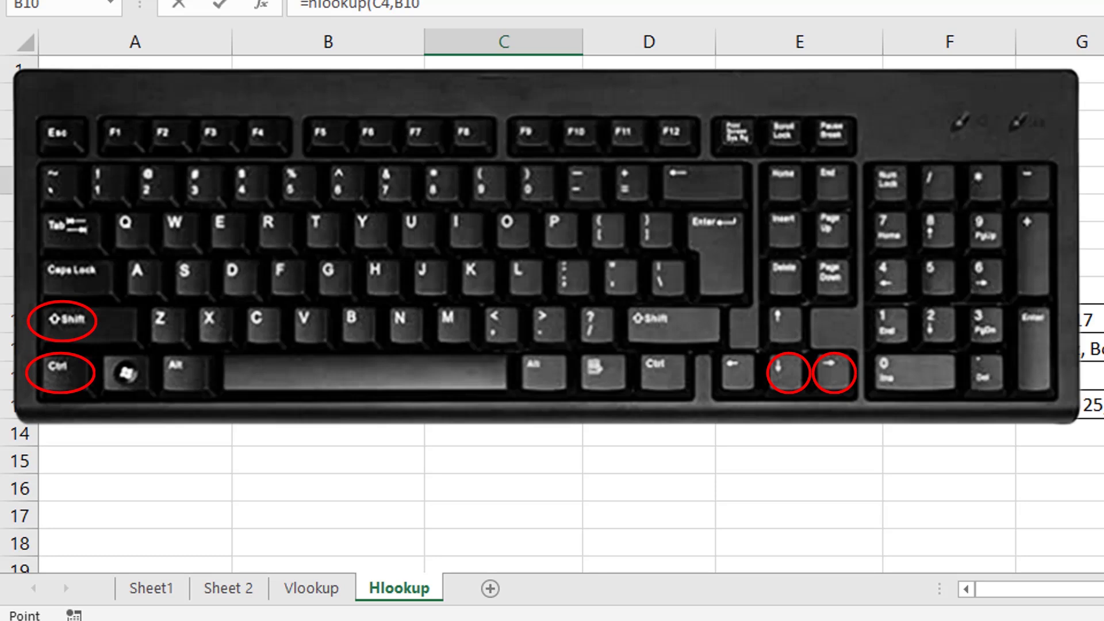
{"action": "key", "text": "ctrl+shift+Down"}
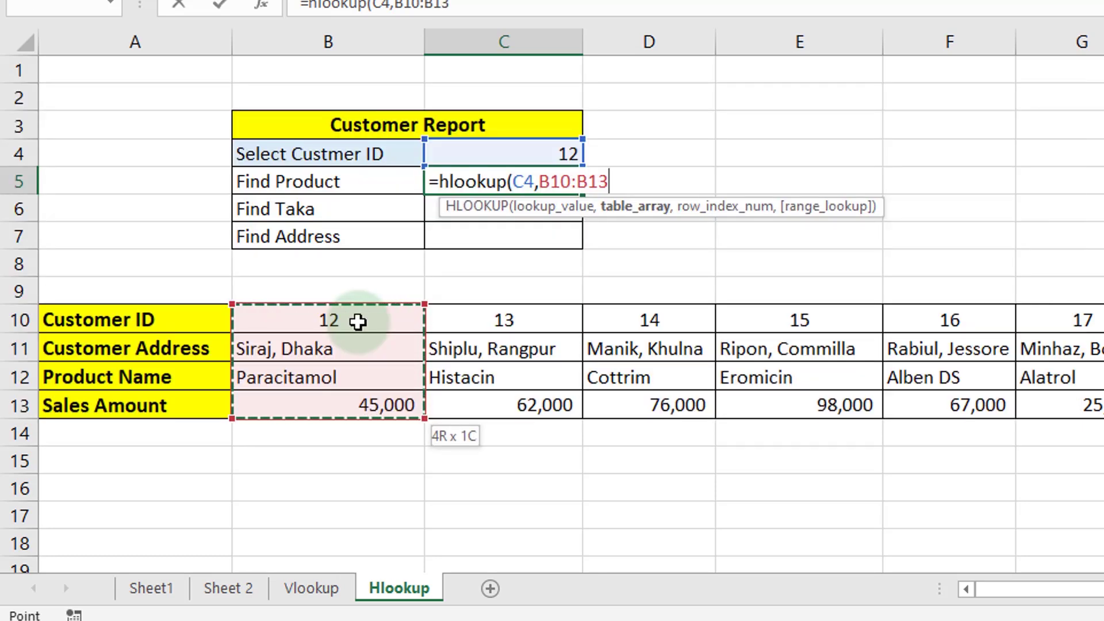
{"action": "key", "text": "ctrl+shift+Right"}
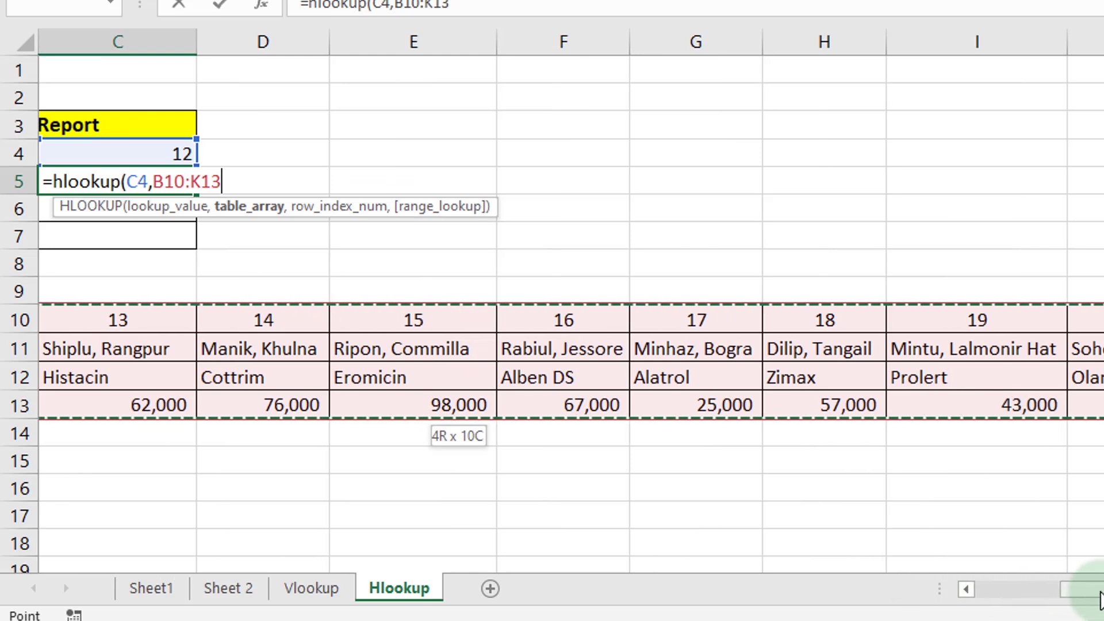
{"action": "left_click_drag", "start_coordinate": [1078, 591], "coordinate": [1001, 610]}
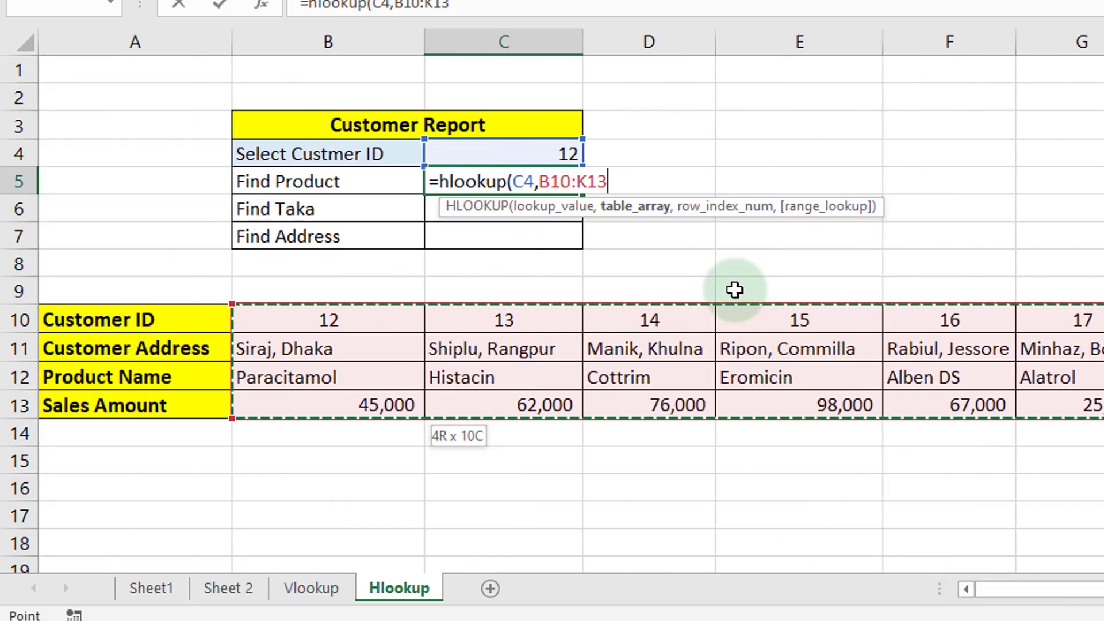
{"action": "type", "text": ",3"}
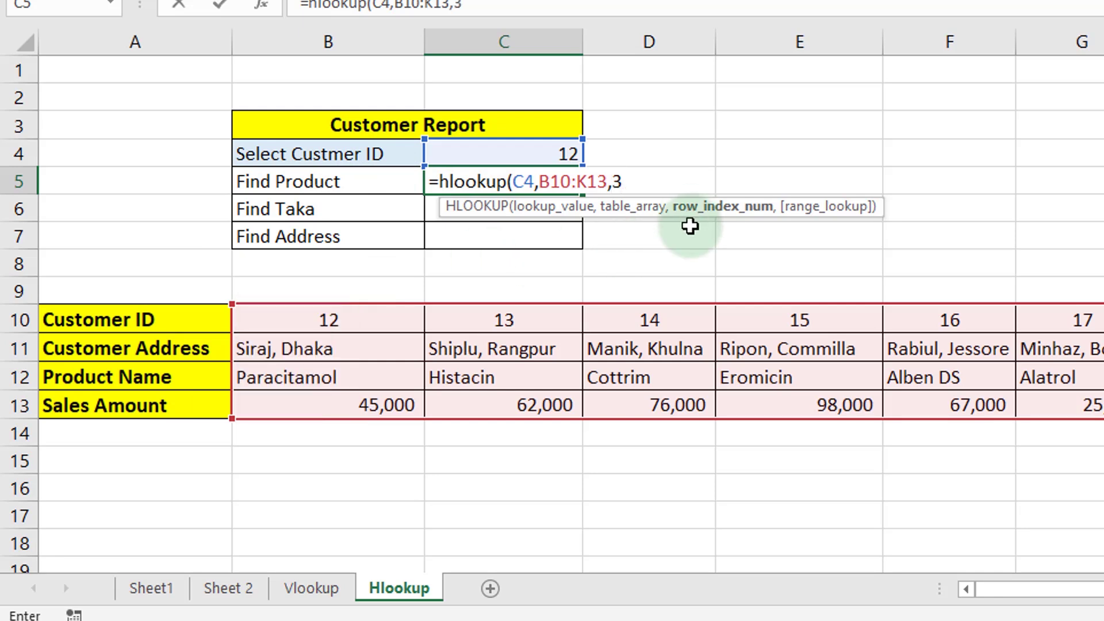
{"action": "type", "text": ",false"}
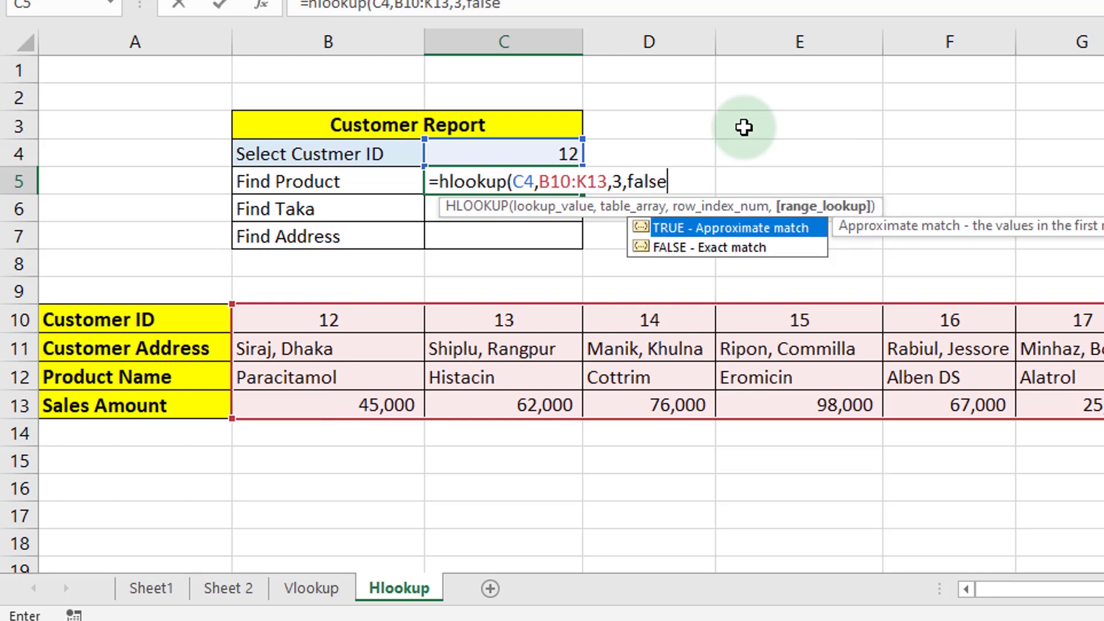
{"action": "type", "text": ")"}
{"action": "key", "text": "Return"}
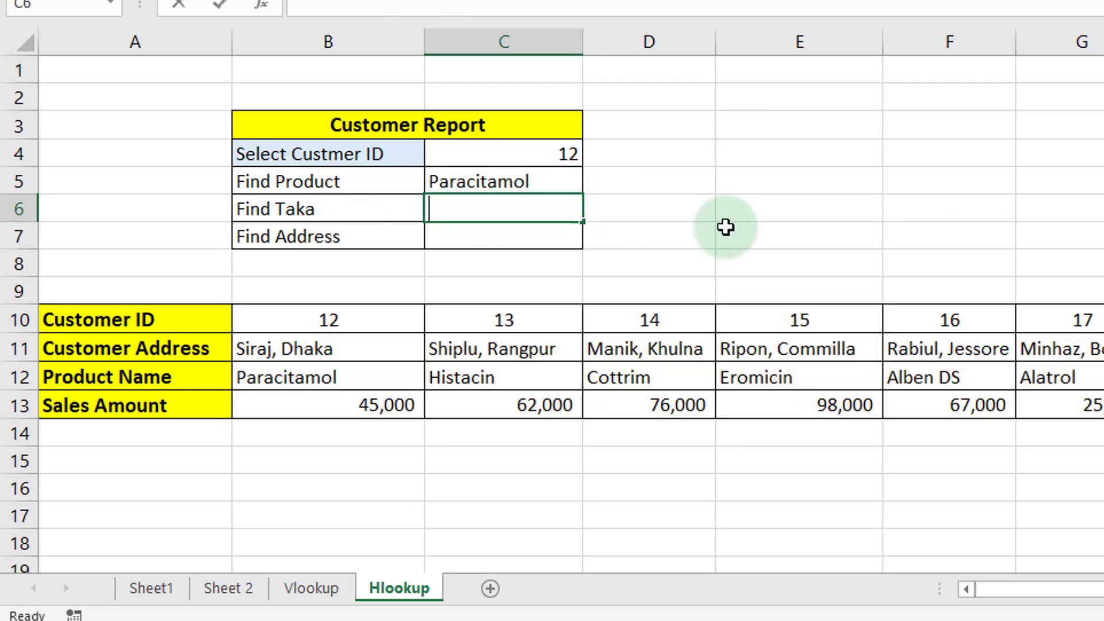
Enter =hlookup(C4,B10:K13,4,false) in the Find Taka cell C6 to return the sales amount for the selected customer ID
{"action": "type", "text": "="}
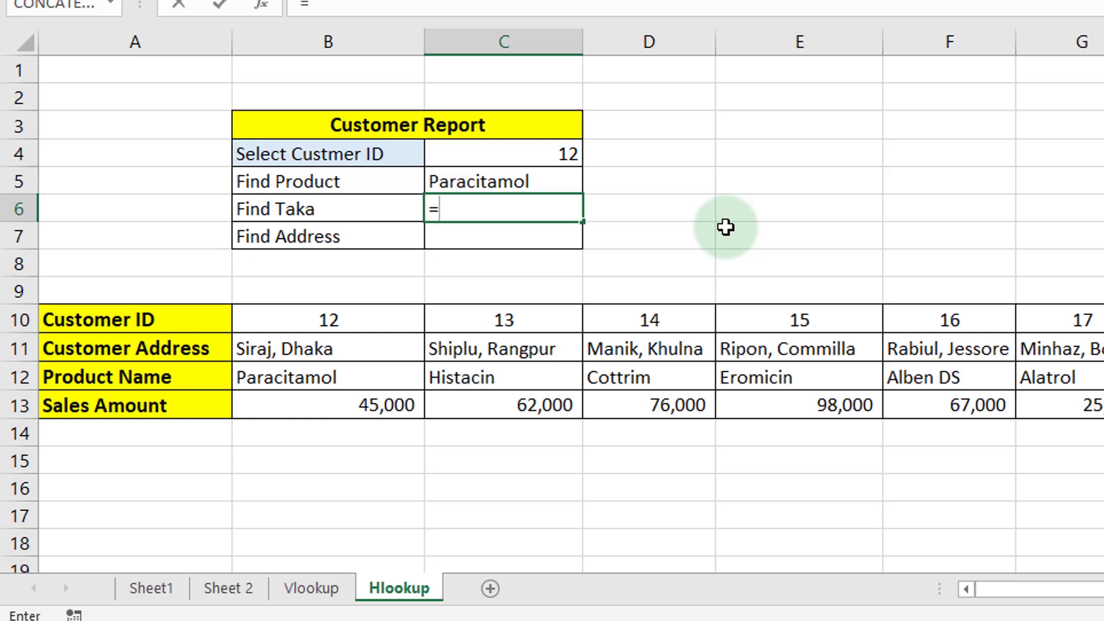
{"action": "type", "text": "hlook"}
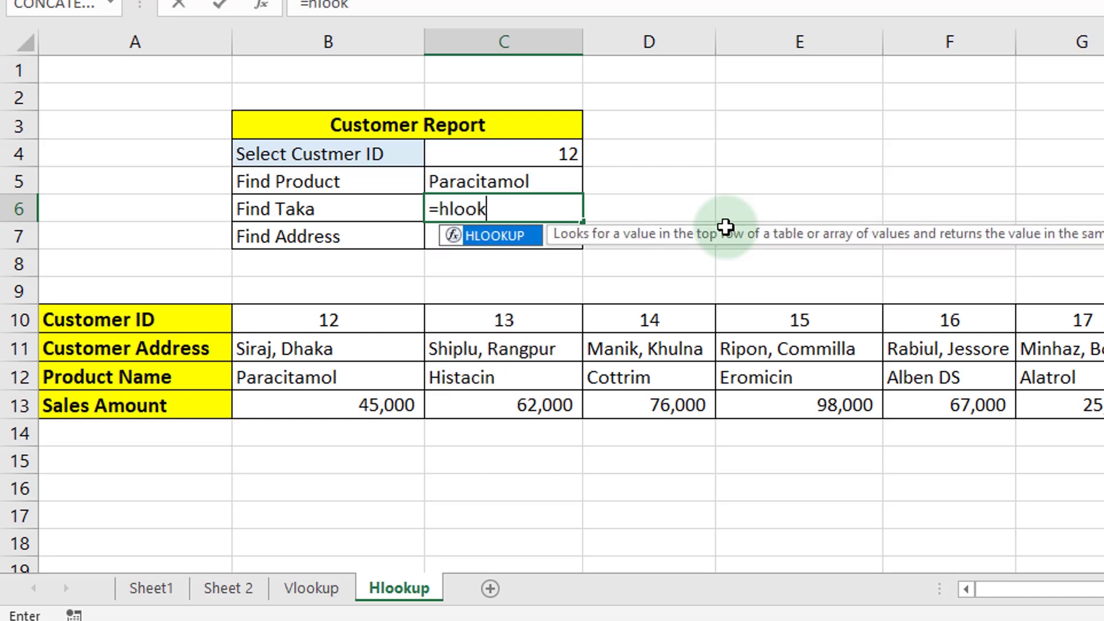
{"action": "type", "text": "up("}
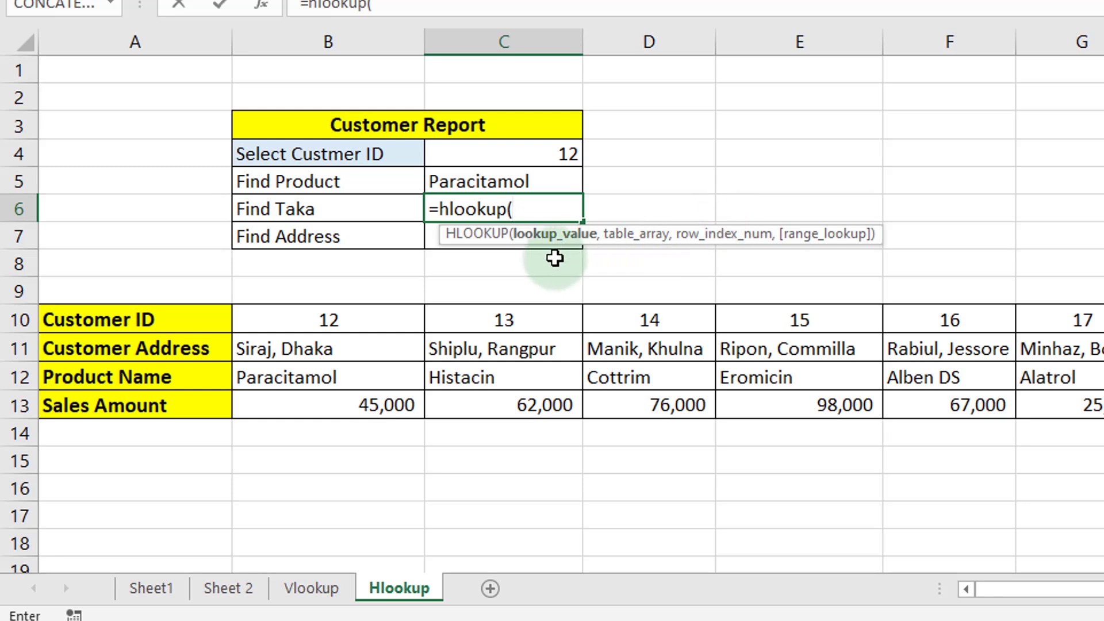
{"action": "left_click", "coordinate": [550, 152]}
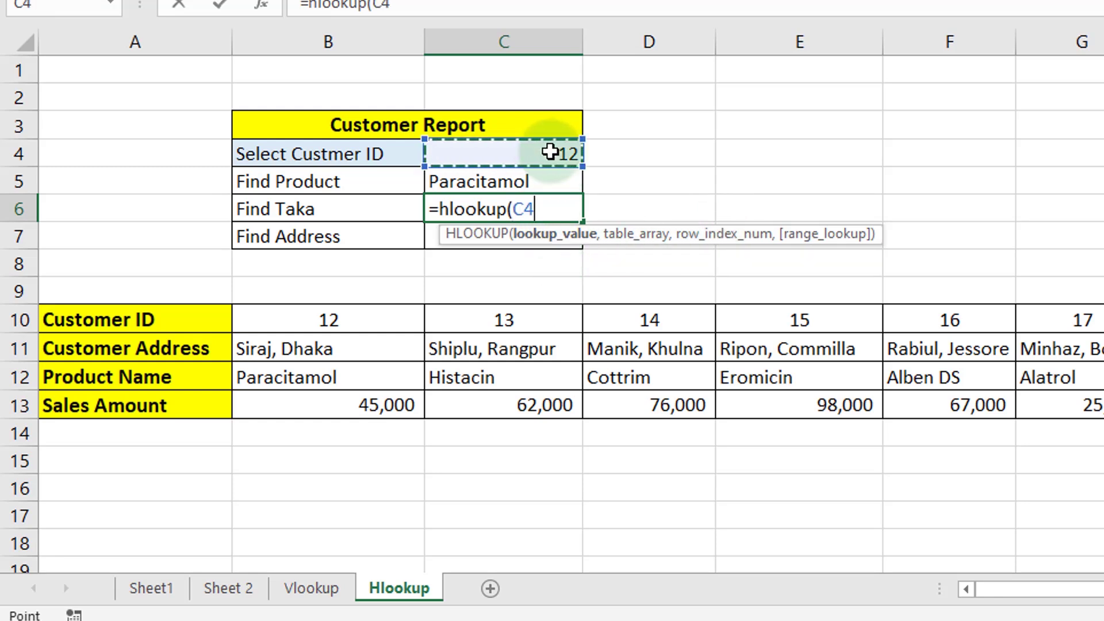
{"action": "type", "text": ","}
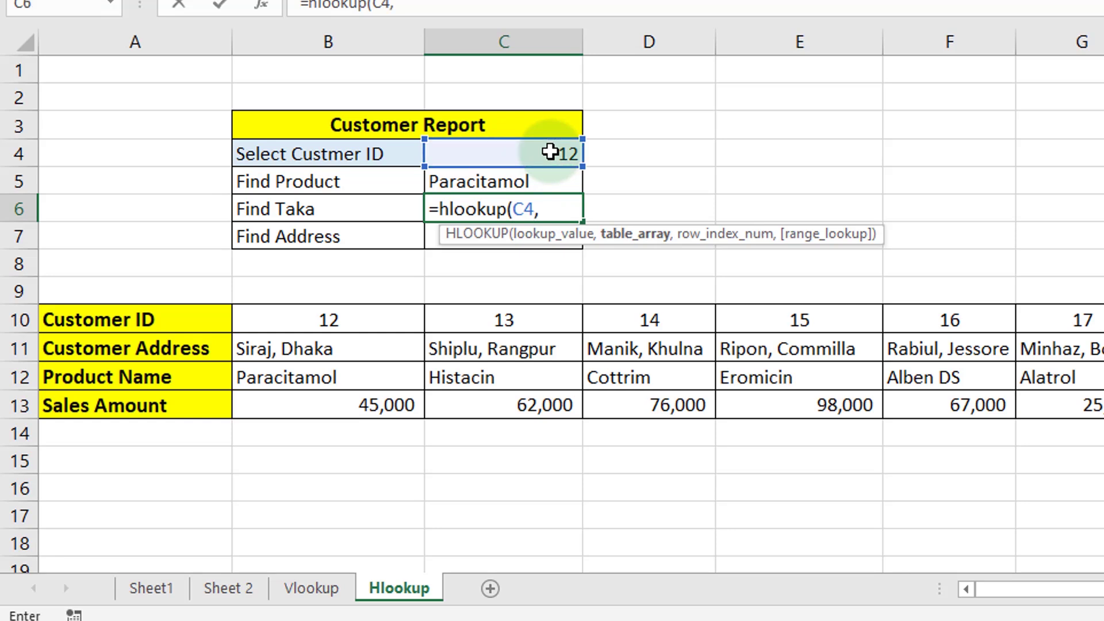
{"action": "left_click", "coordinate": [367, 326]}
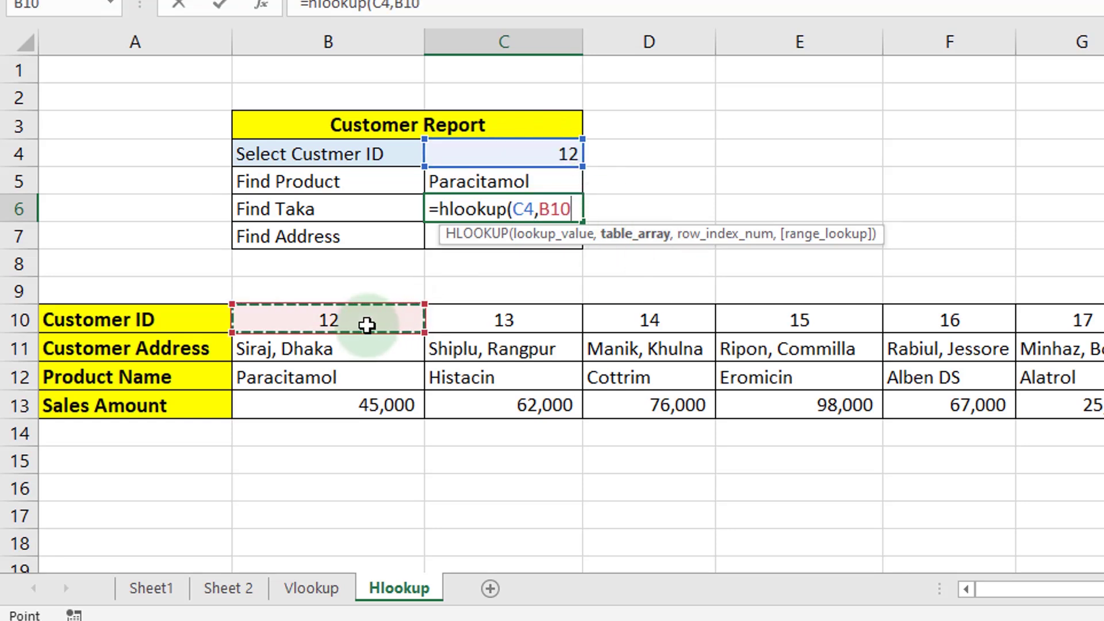
{"action": "key", "text": "ctrl+shift+Down"}
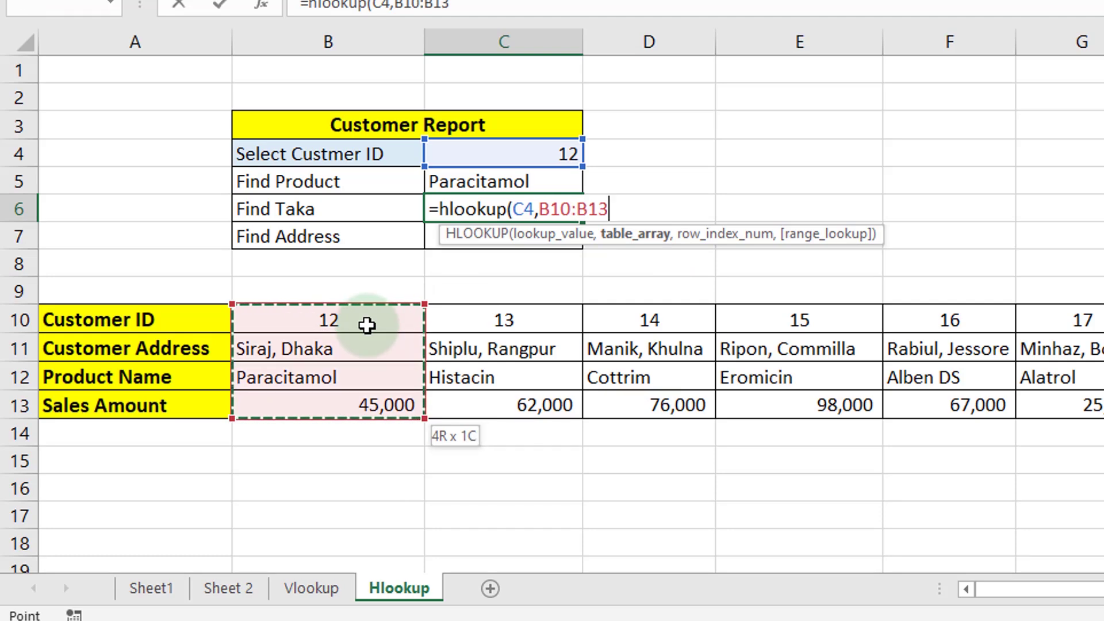
{"action": "key", "text": "ctrl+shift+Right"}
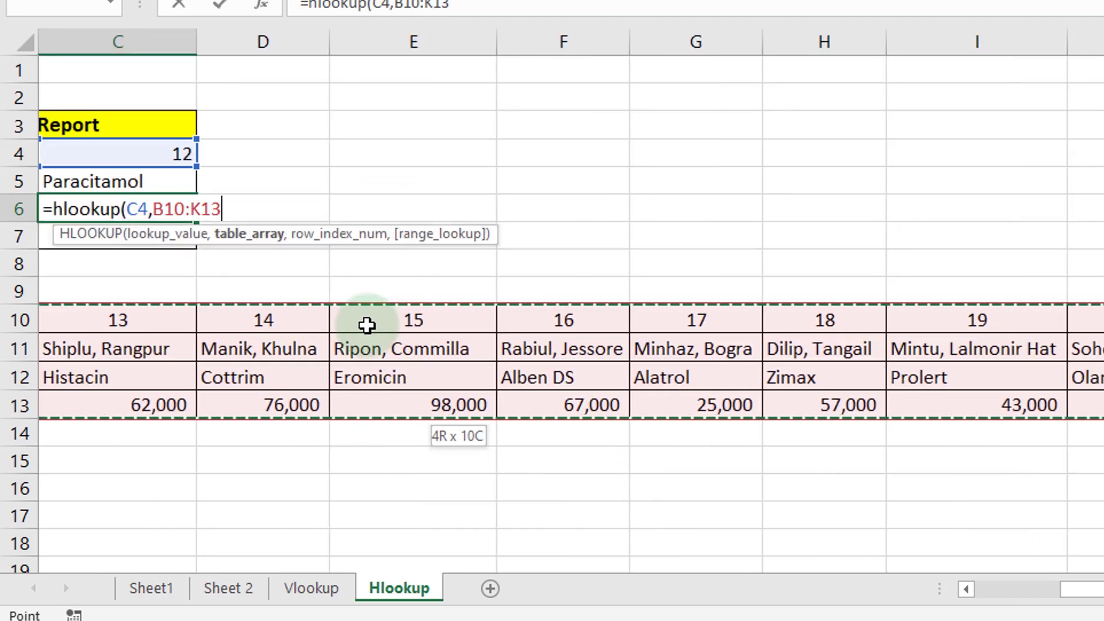
{"action": "type", "text": ","}
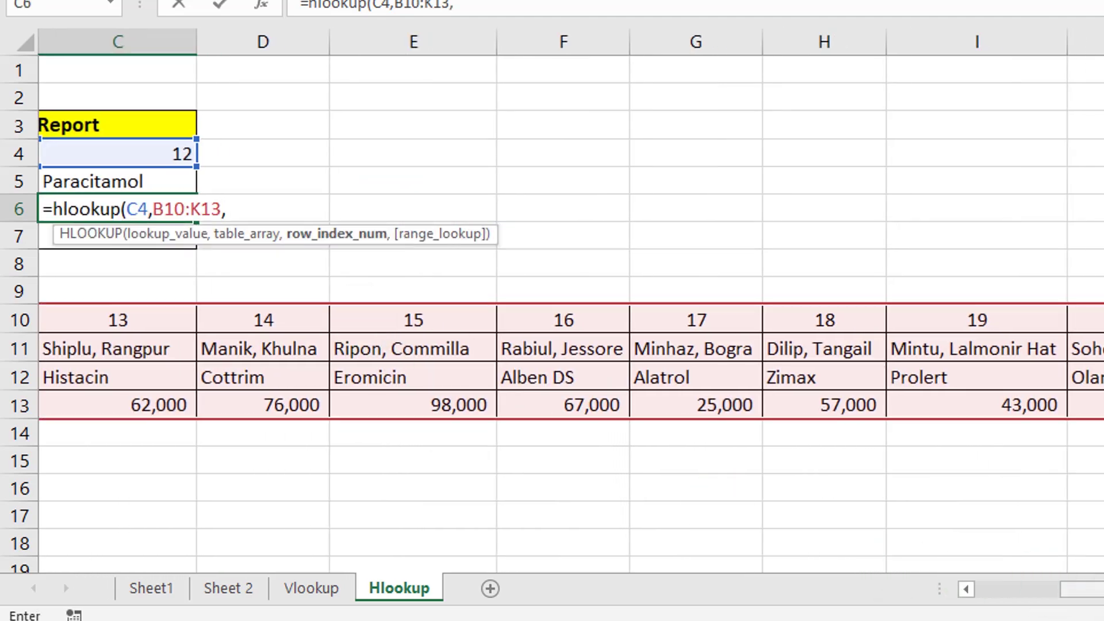
{"action": "left_click_drag", "start_coordinate": [1103, 592], "coordinate": [1056, 598]}
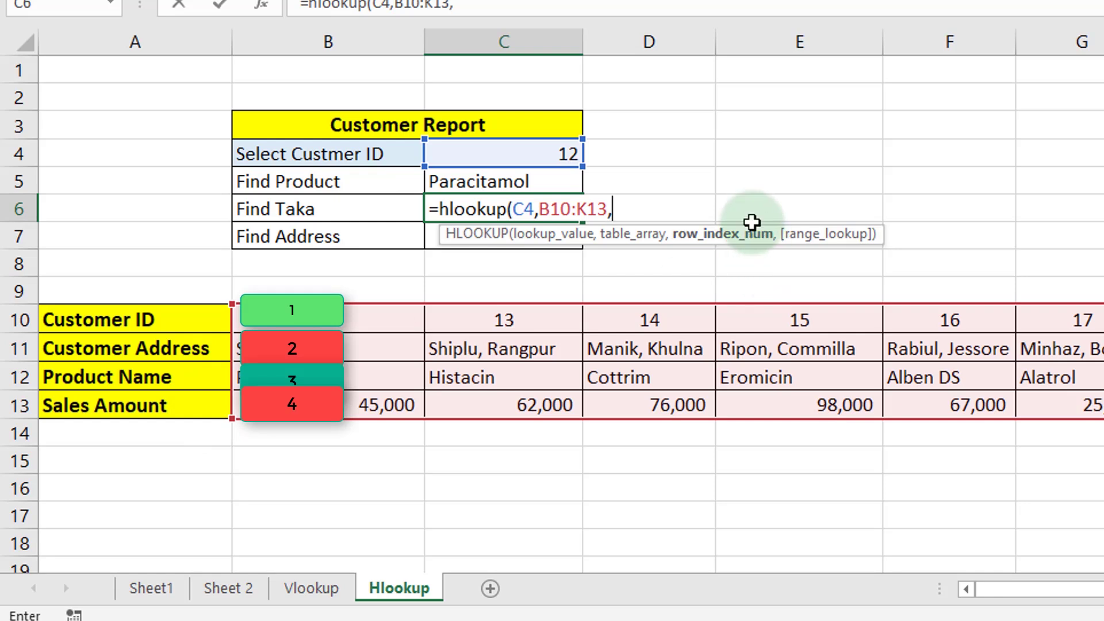
{"action": "type", "text": "4"}
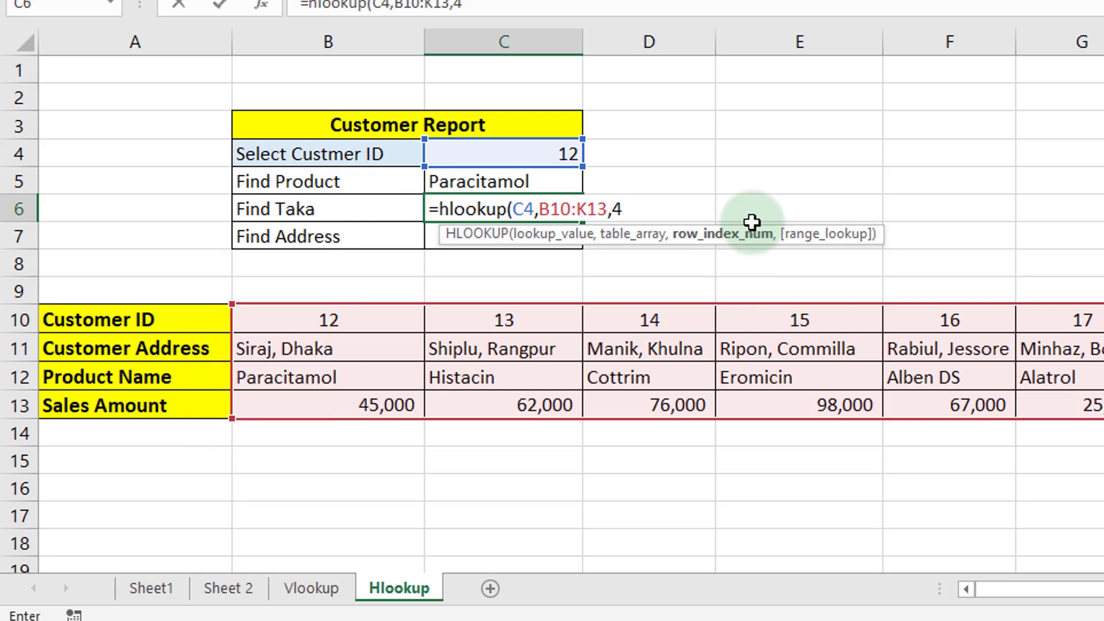
{"action": "type", "text": ","}
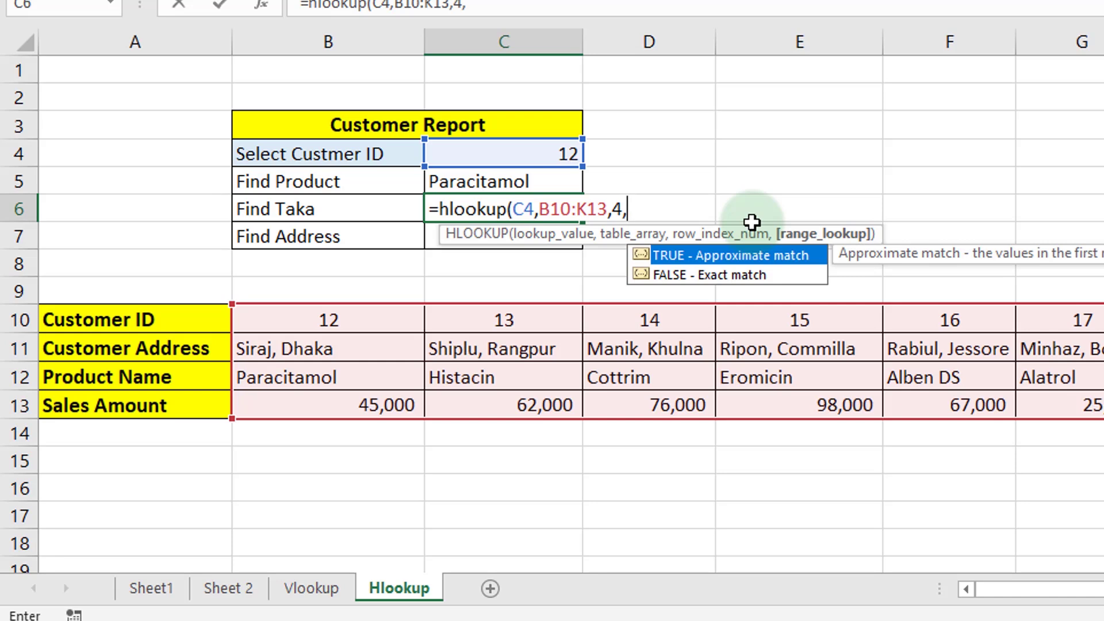
{"action": "type", "text": "false"}
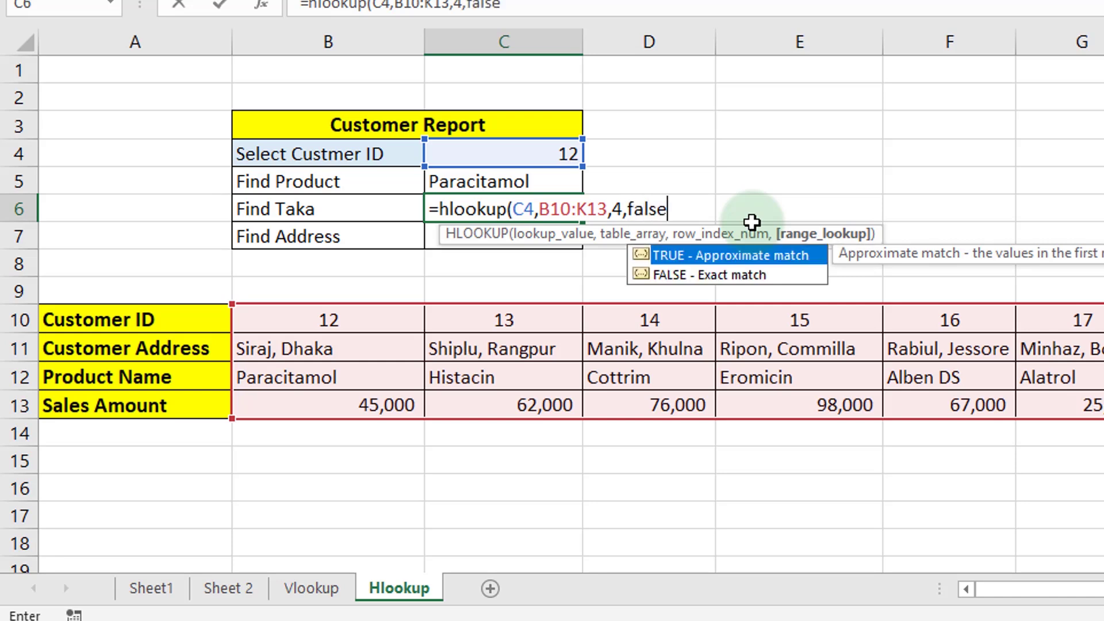
{"action": "type", "text": ")"}
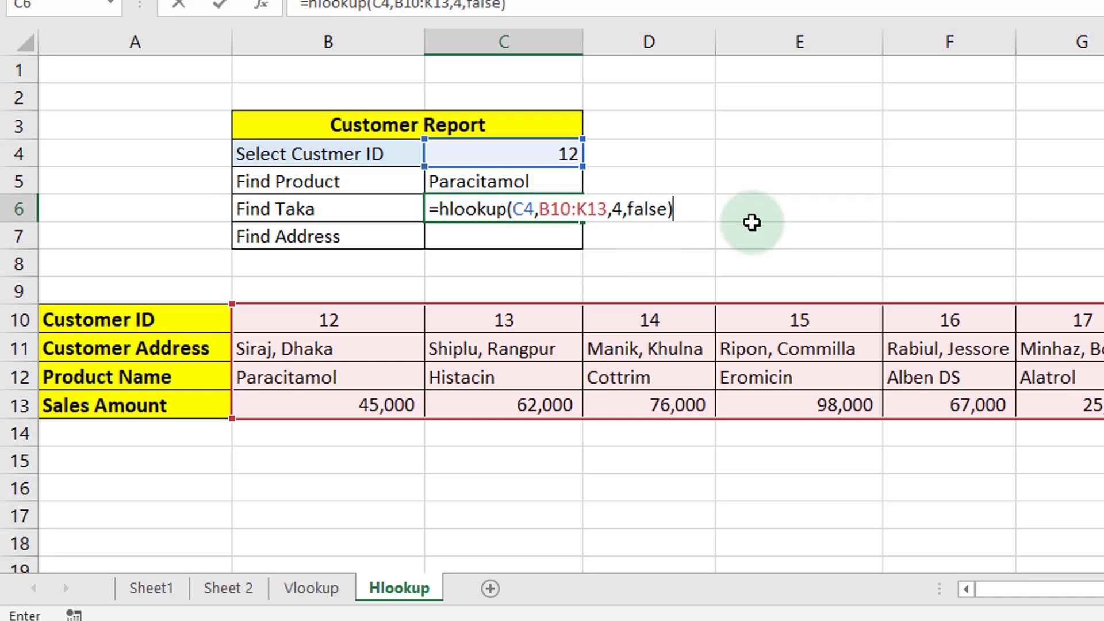
{"action": "key", "text": "Return"}
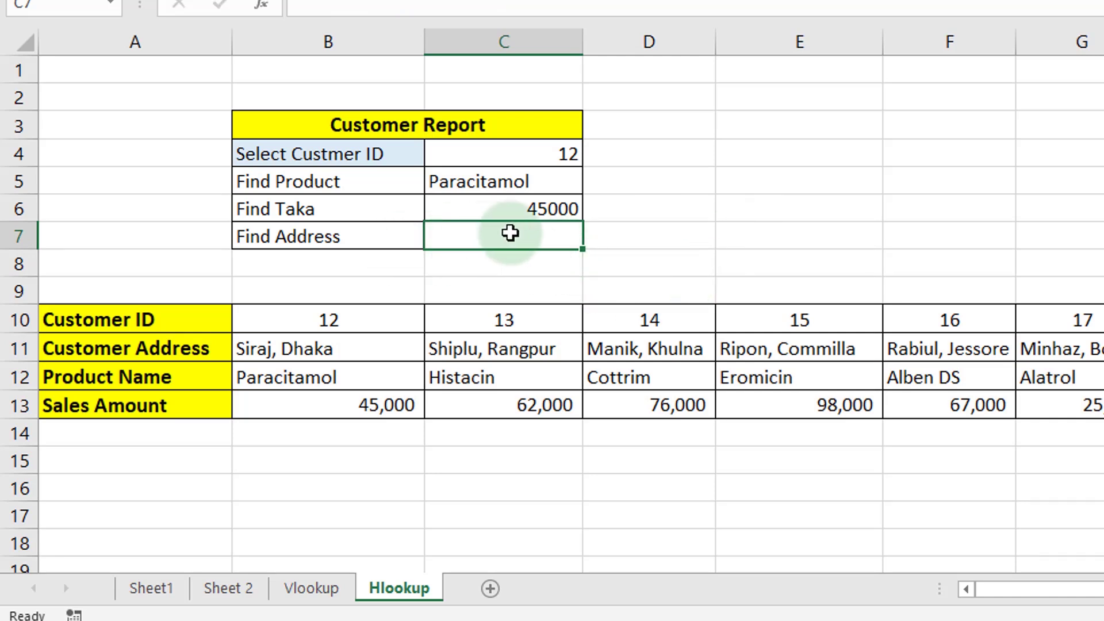
Enter =hlookup(C4,B10:K13,2,false) in the Find Address cell C7 to return the address for the selected customer ID
{"action": "type", "text": "="}
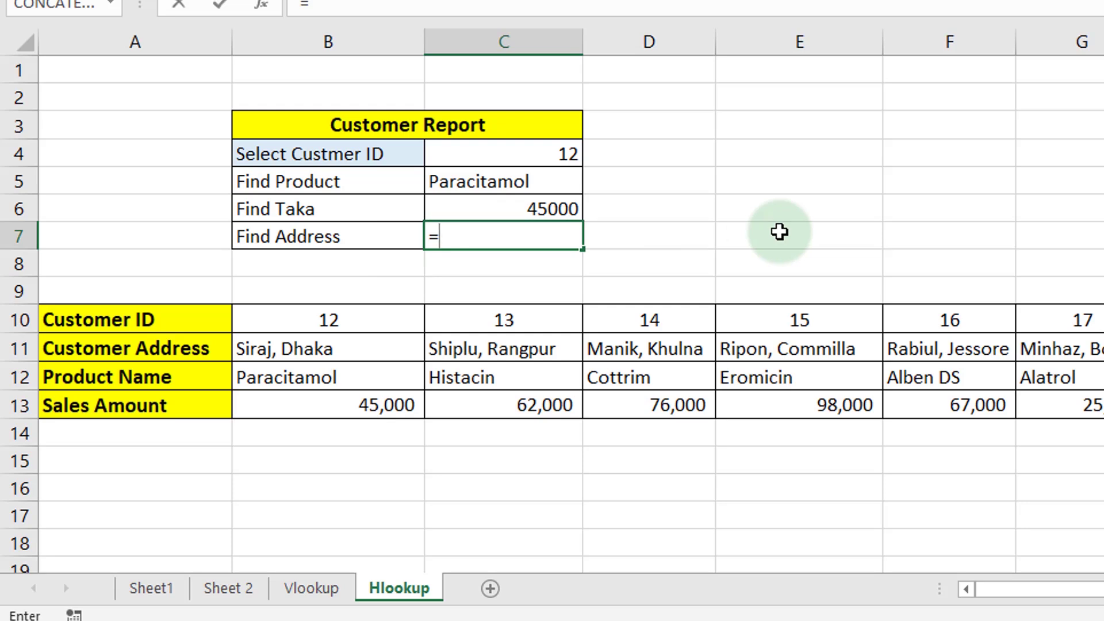
{"action": "type", "text": "hlookup"}
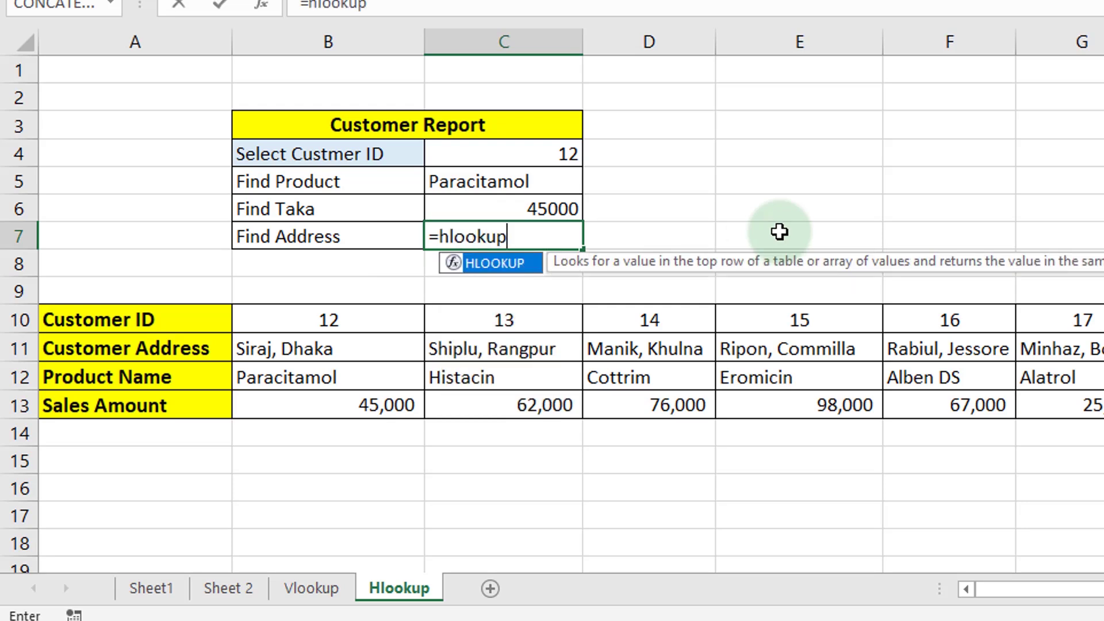
{"action": "type", "text": "("}
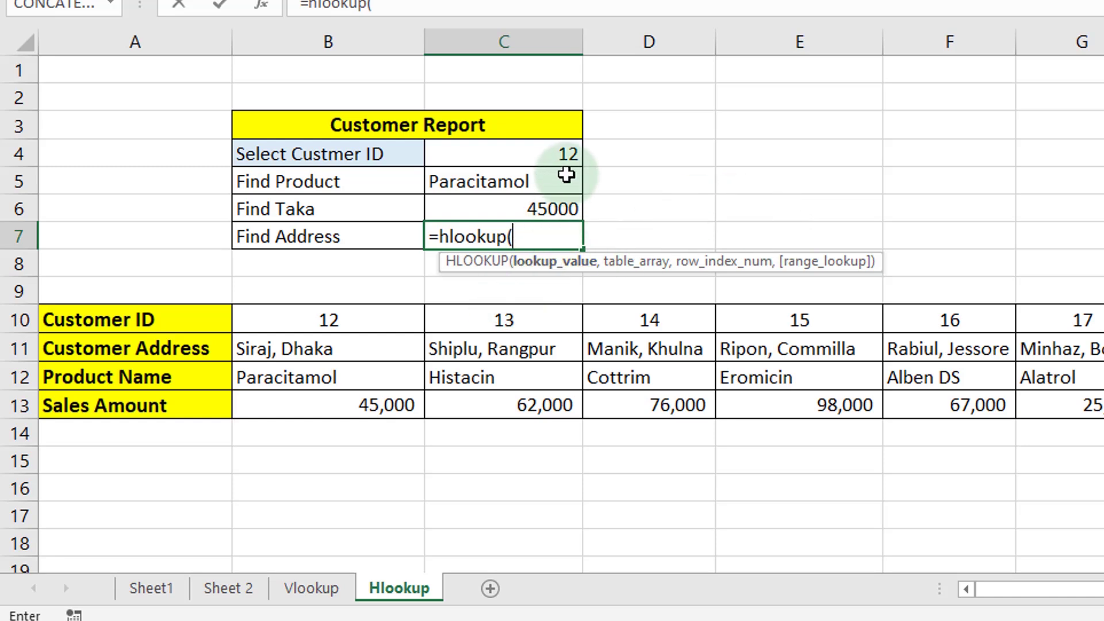
{"action": "left_click", "coordinate": [559, 150]}
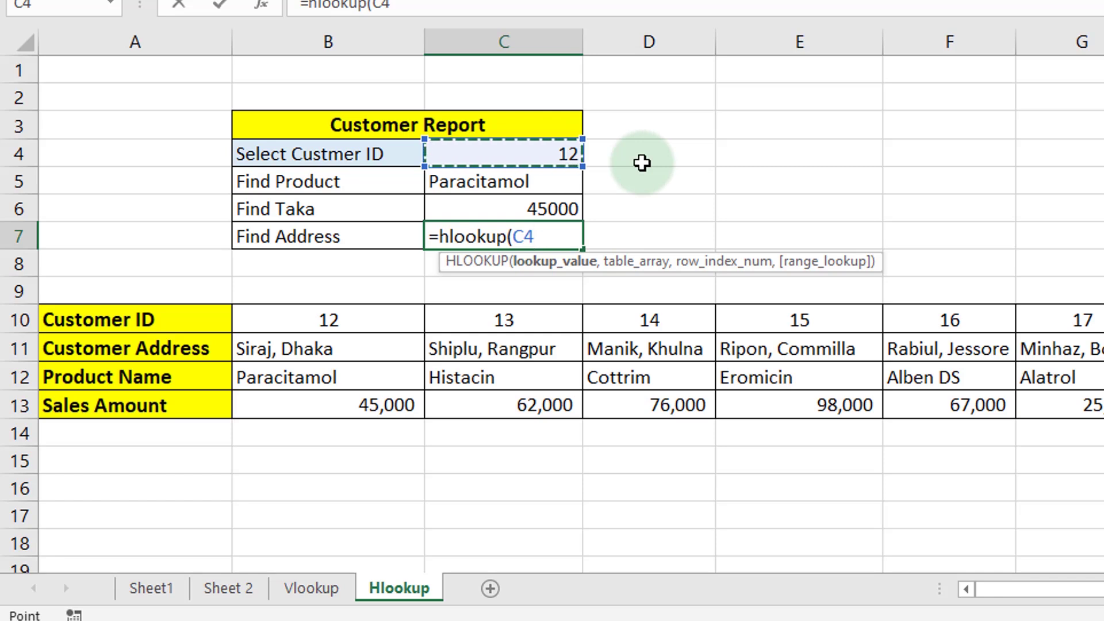
{"action": "type", "text": ","}
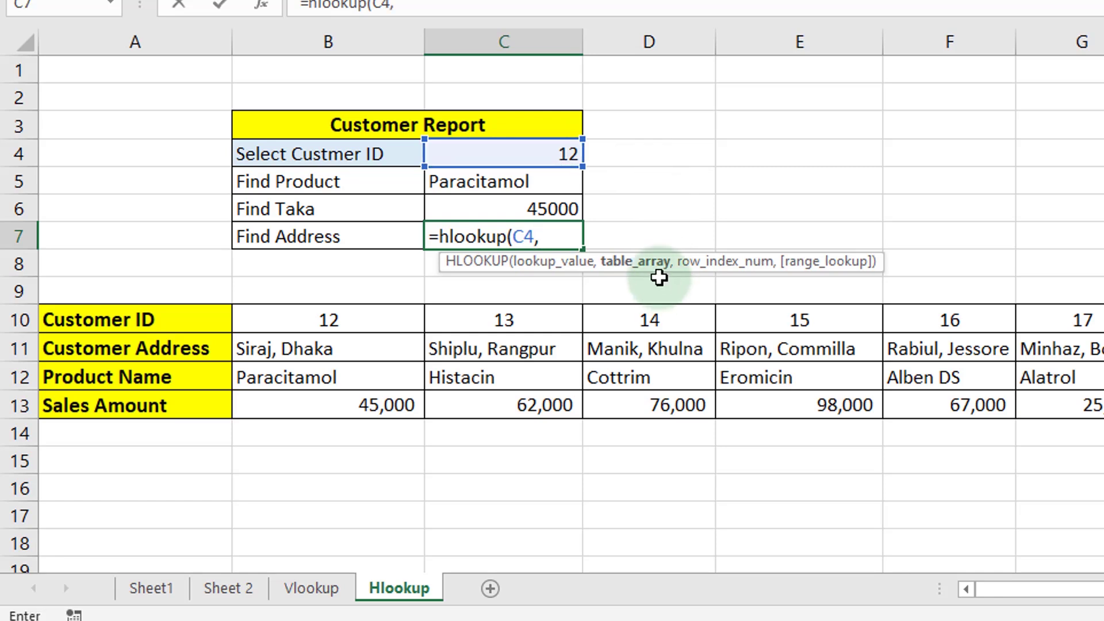
{"action": "left_click", "coordinate": [300, 316]}
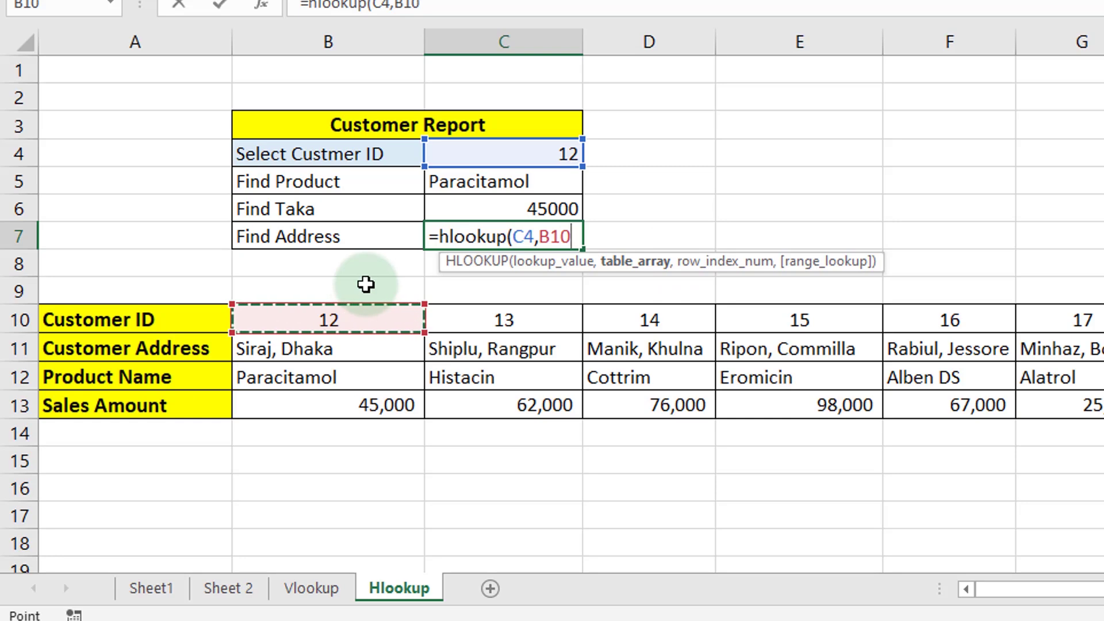
{"action": "key", "text": "ctrl+shift+Down"}
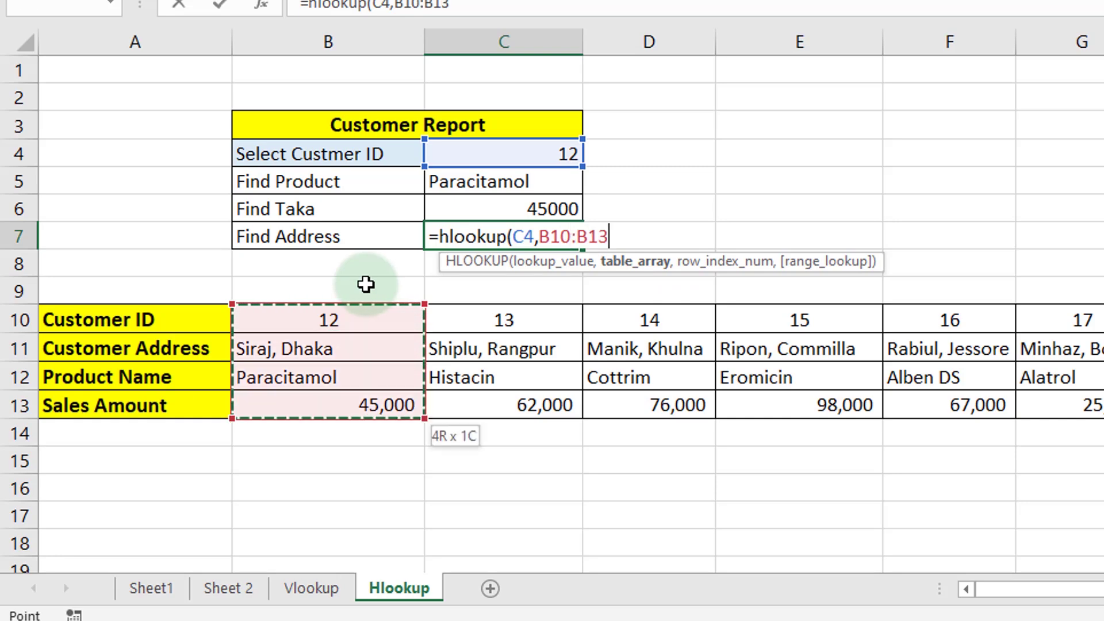
{"action": "key", "text": "ctrl+shift+Right"}
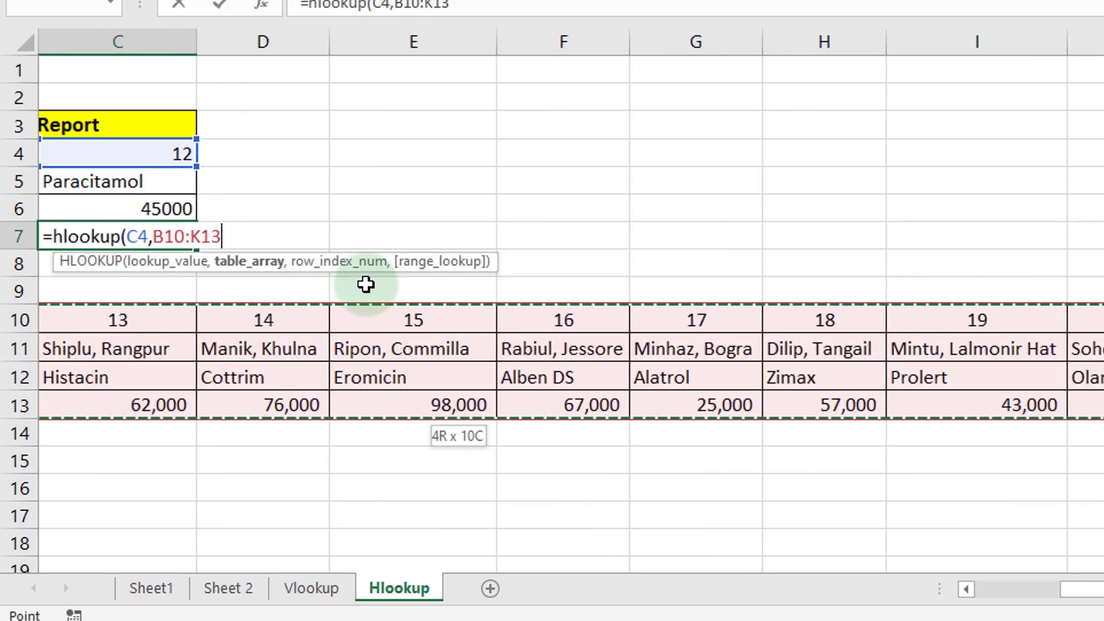
{"action": "left_click_drag", "start_coordinate": [1102, 590], "coordinate": [1061, 592]}
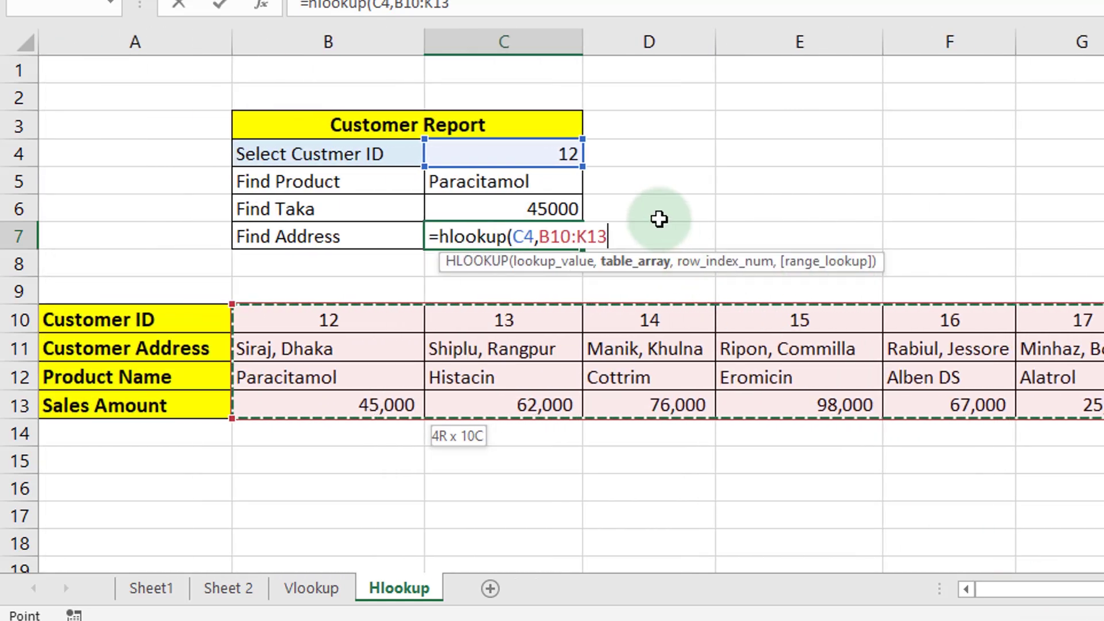
{"action": "type", "text": ","}
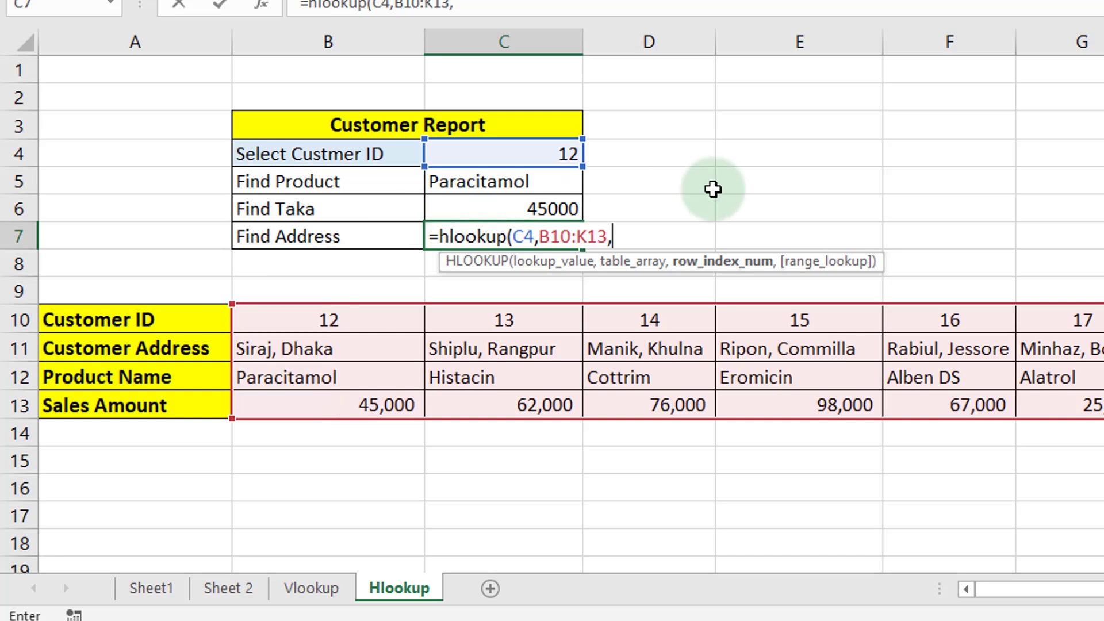
{"action": "type", "text": "2,"}
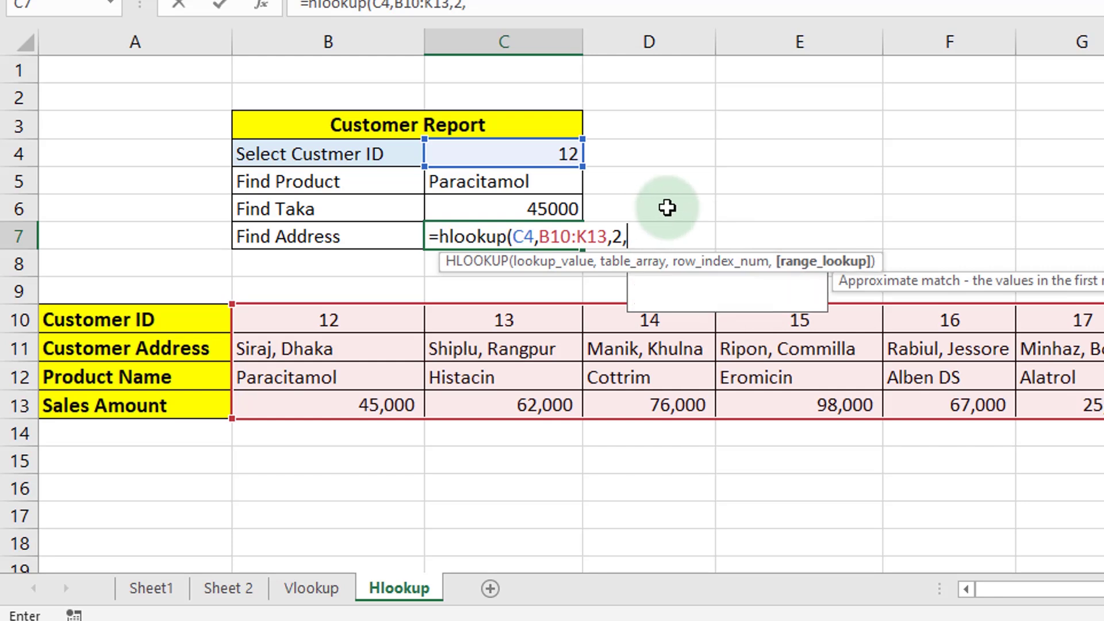
{"action": "type", "text": "fals"}
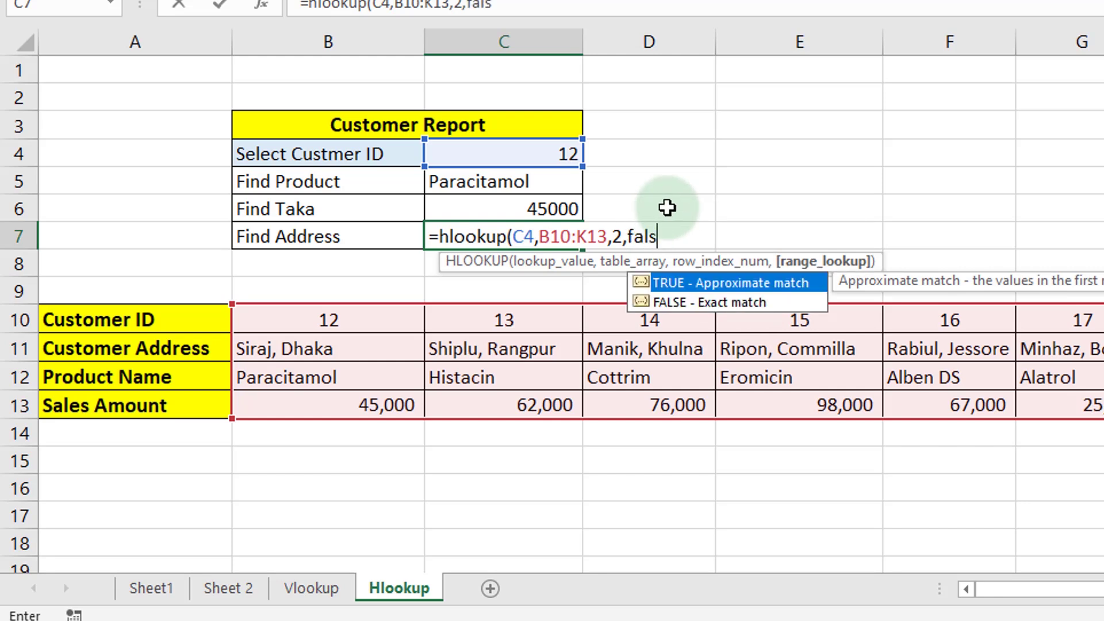
{"action": "type", "text": "e)"}
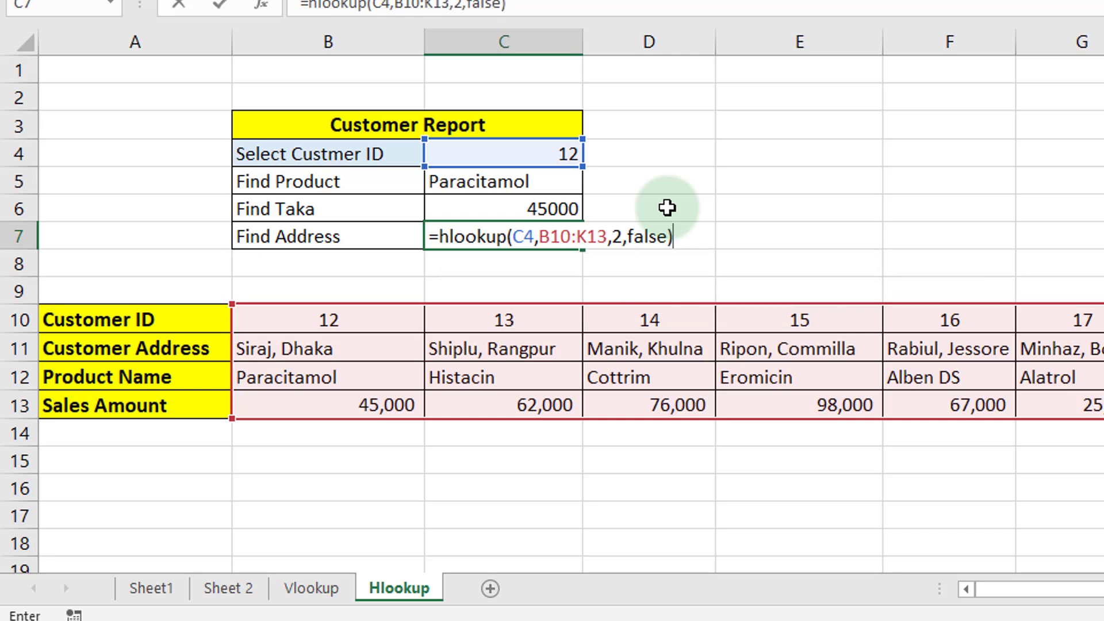
{"action": "key", "text": "Return"}
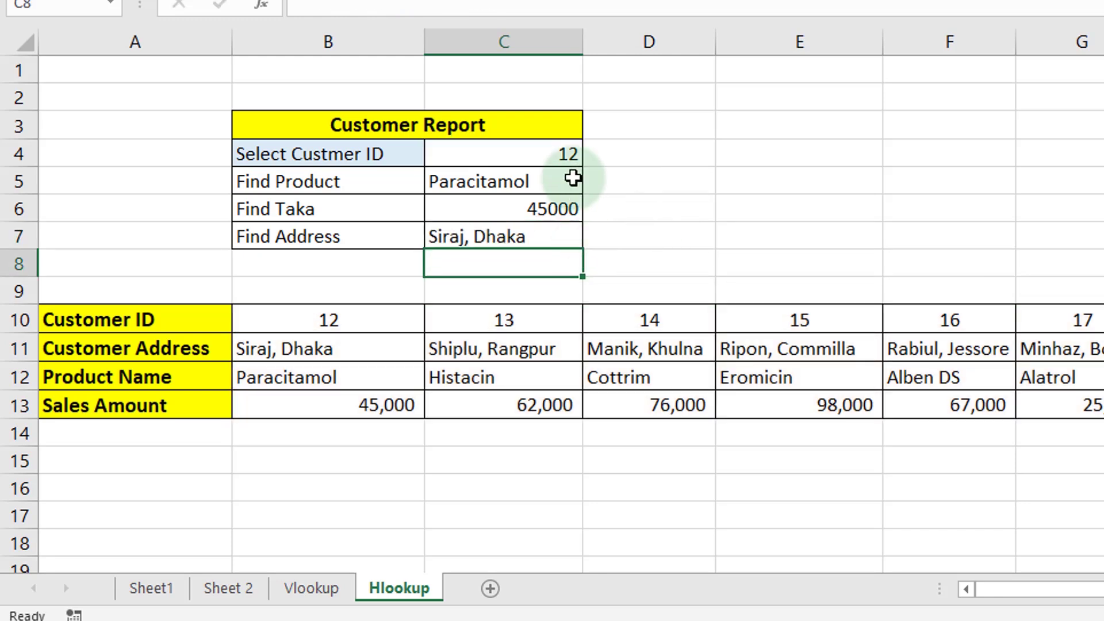
Choose the fourth customer ID from the C4 dropdown and select that customer's column in the data table to compare the report
{"action": "left_click", "coordinate": [564, 155]}
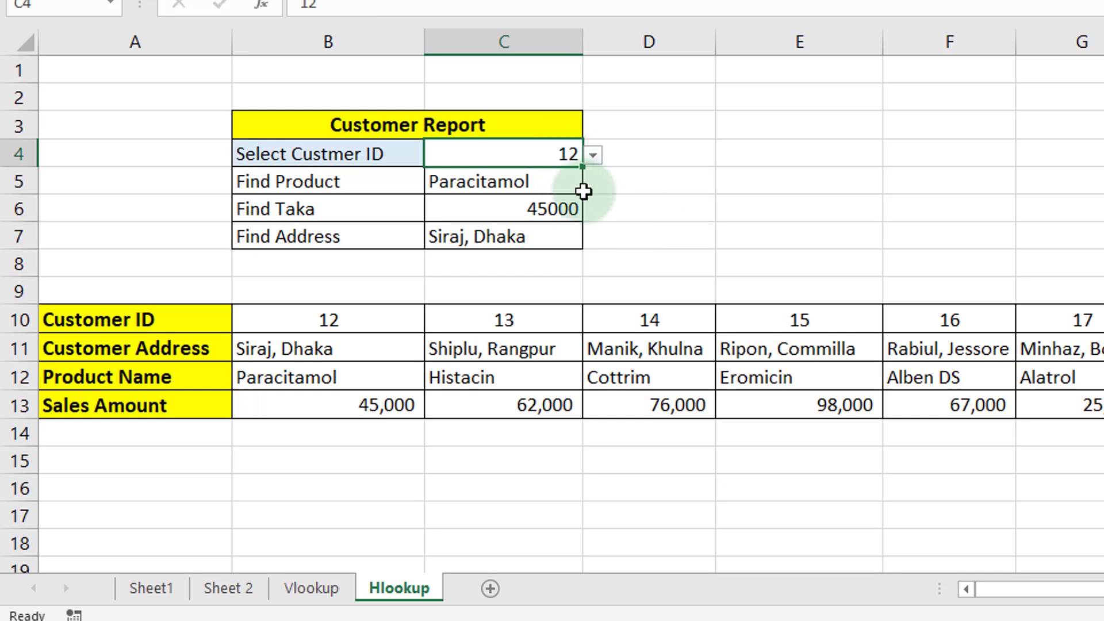
{"action": "left_click", "coordinate": [594, 154]}
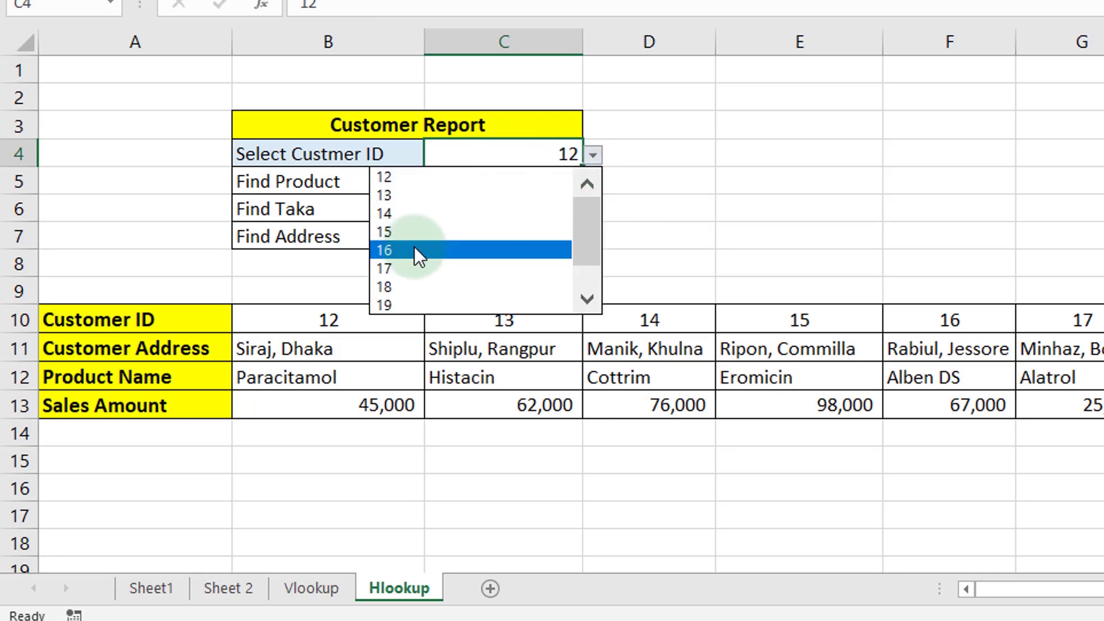
{"action": "left_click", "coordinate": [406, 231]}
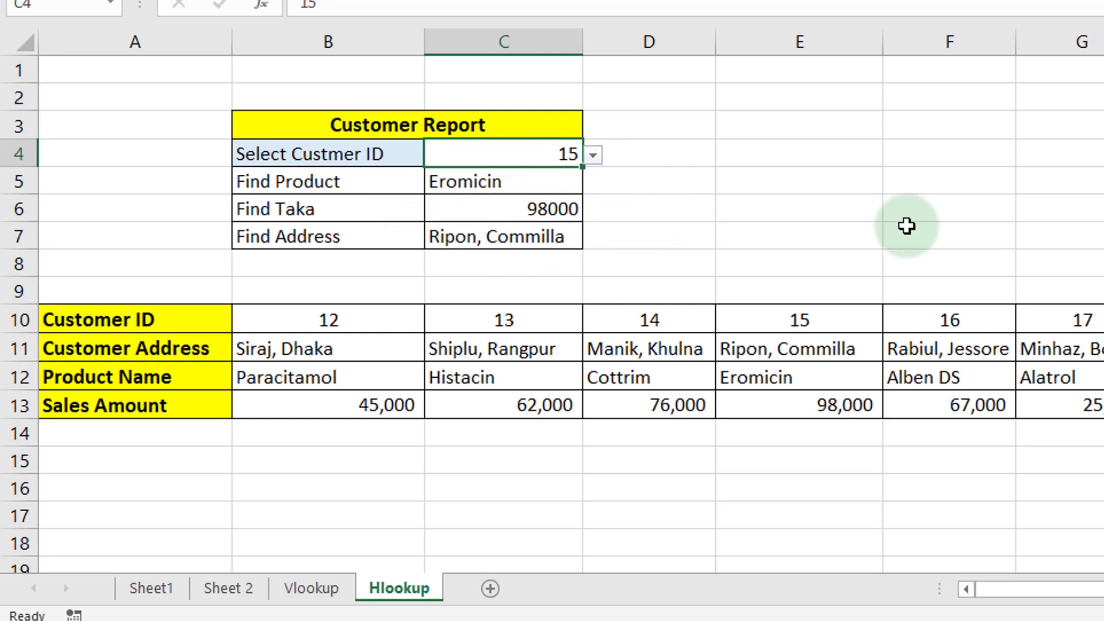
{"action": "left_click_drag", "start_coordinate": [804, 291], "coordinate": [790, 430]}
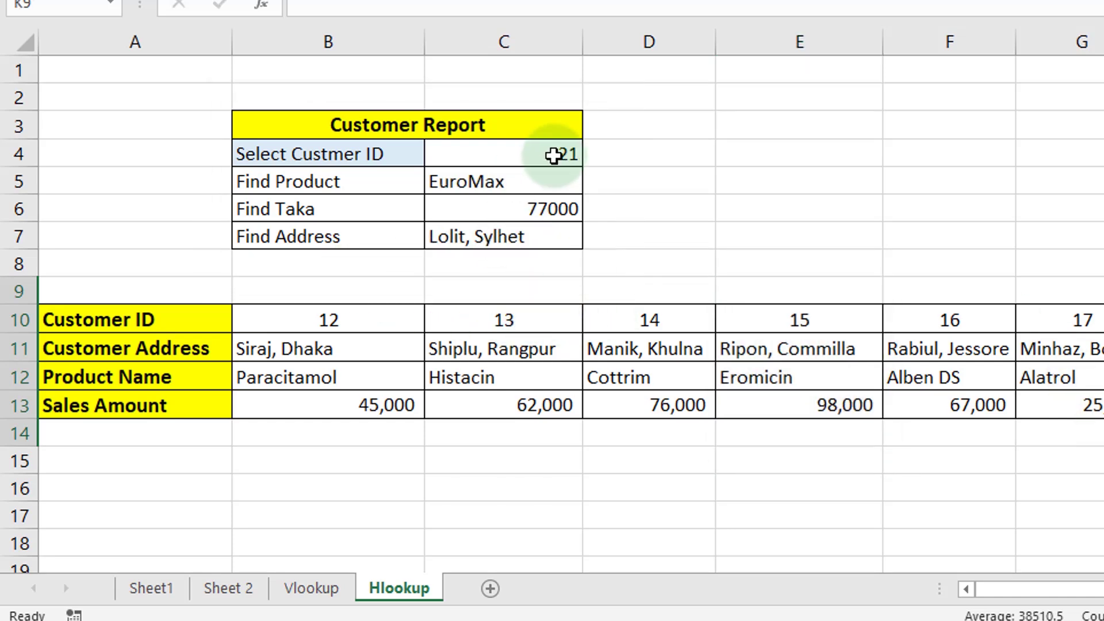
Select the customer ID cell C4 and save the workbook
{"action": "left_click", "coordinate": [552, 153]}
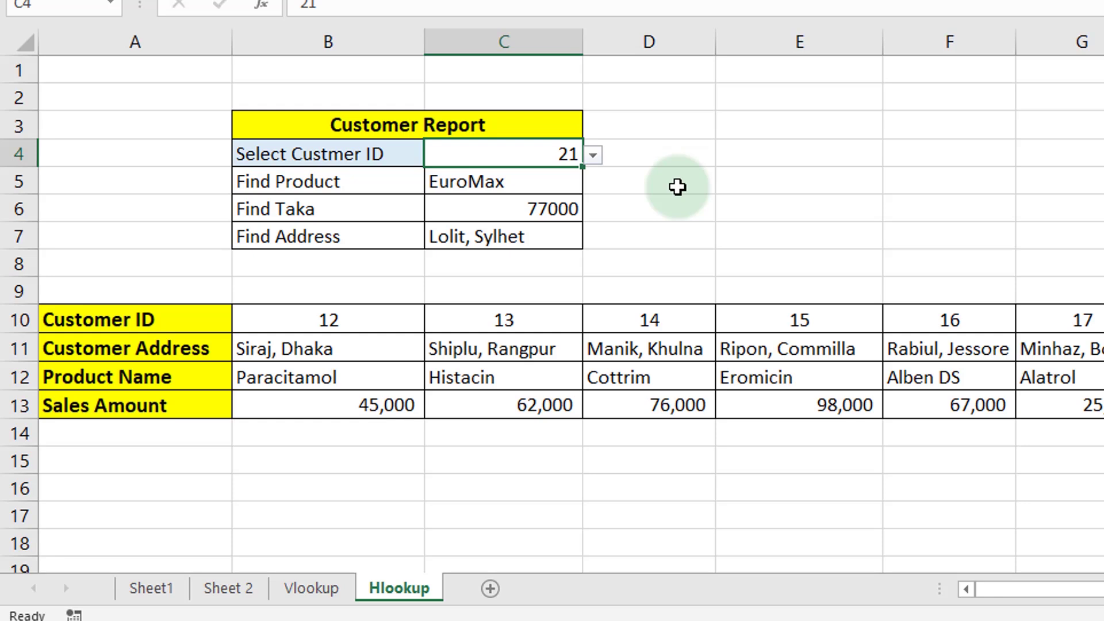
{"action": "key", "text": "ctrl+s"}
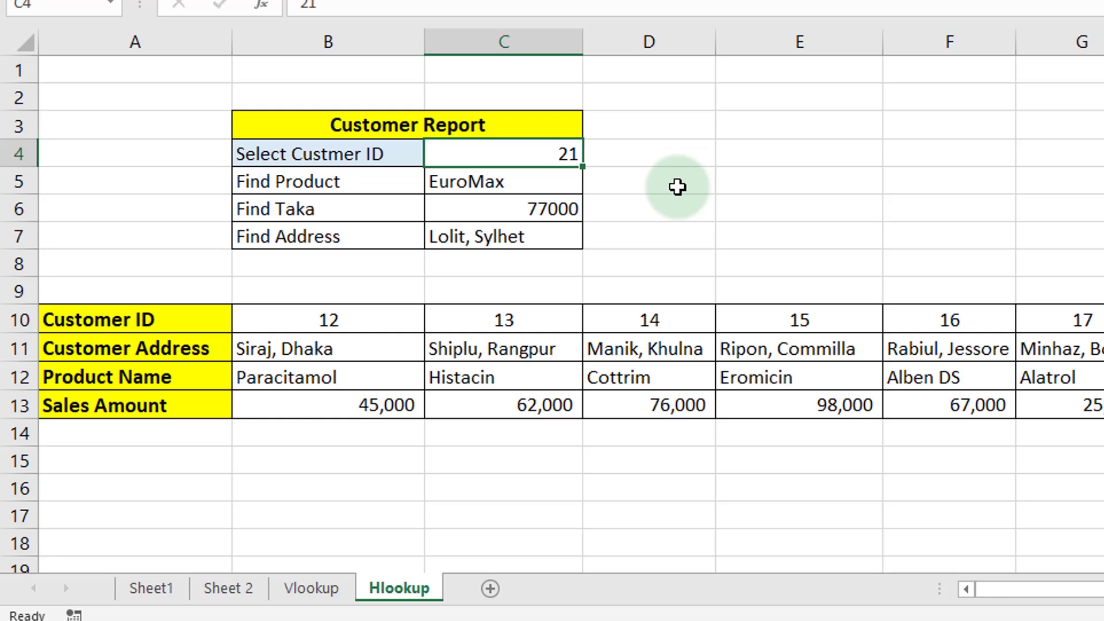